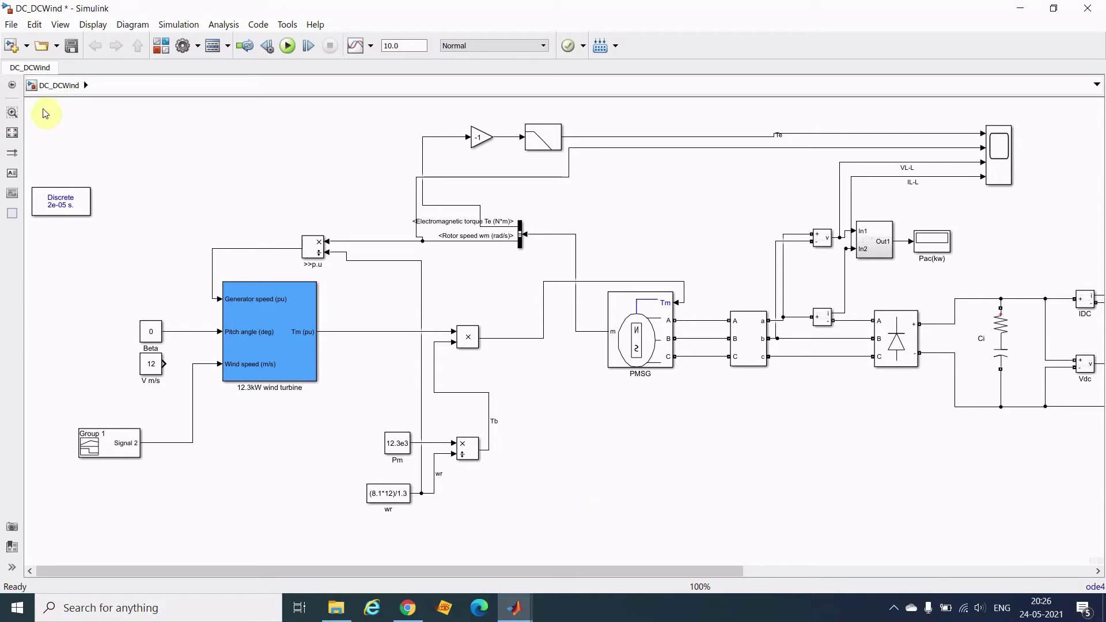
Step: Copy the wind turbine, PMSG, measurement and rectifier section of DC_DCWind into a new blank model
drag(42, 106, 1037, 519)
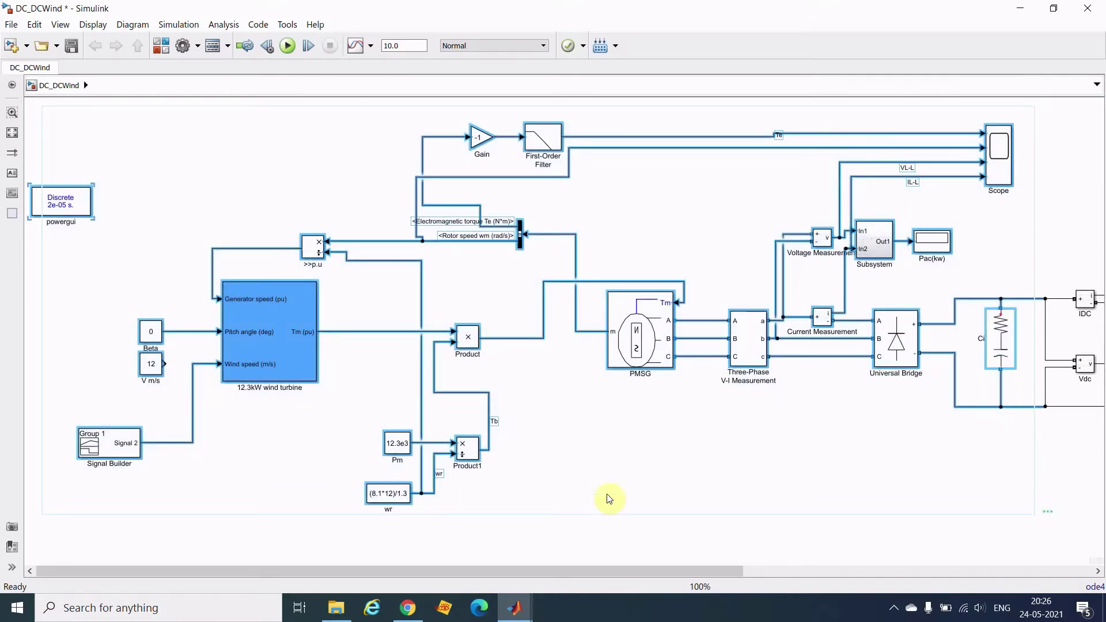
click(11, 43)
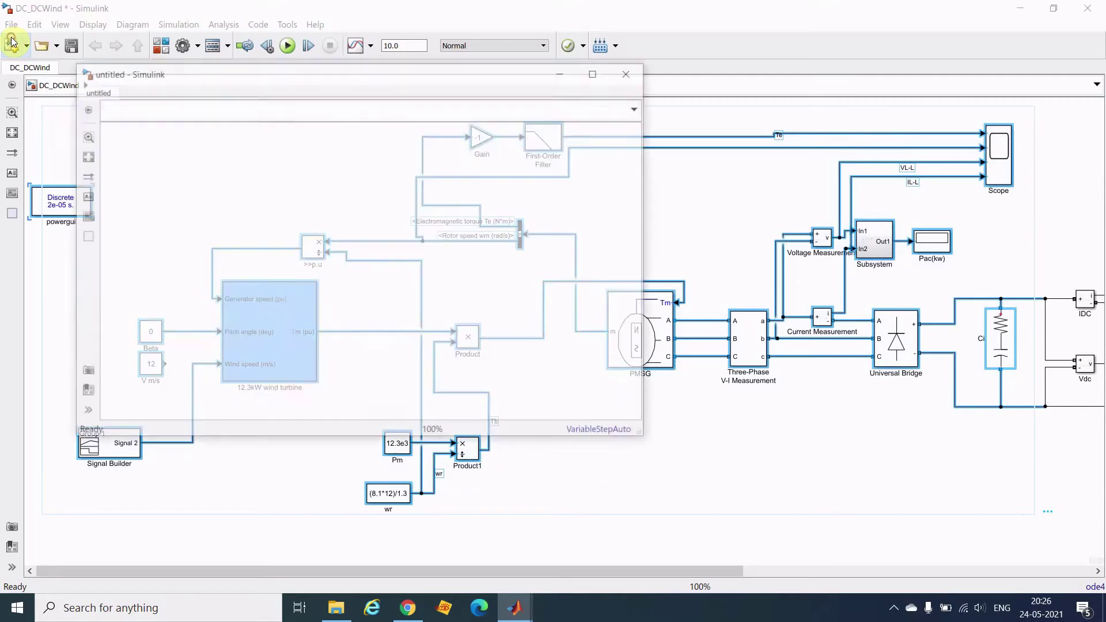
click(606, 75)
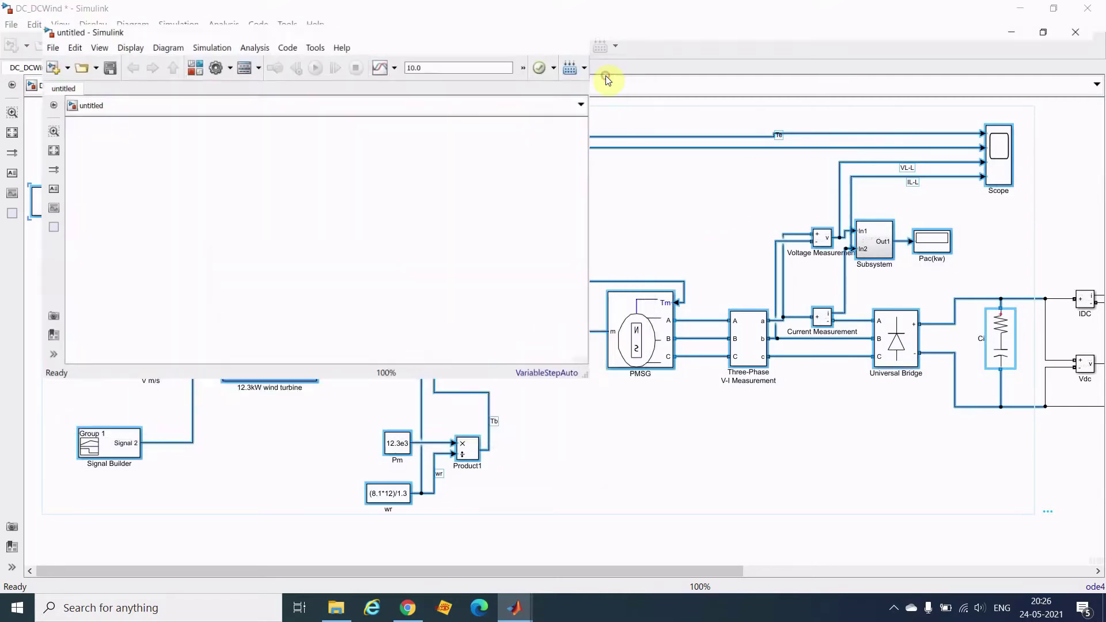
key(ctrl+v)
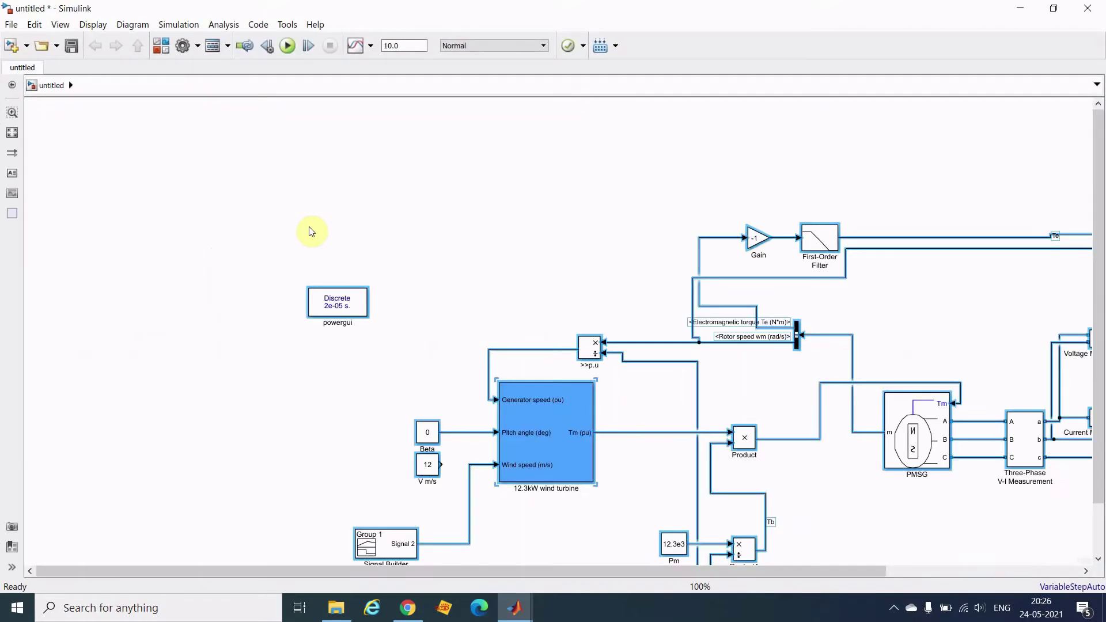
Step: Reposition the pasted blocks within the canvas and delete the Universal Bridge and the Ci branch with their connecting lines
drag(538, 447, 284, 358)
click(806, 486)
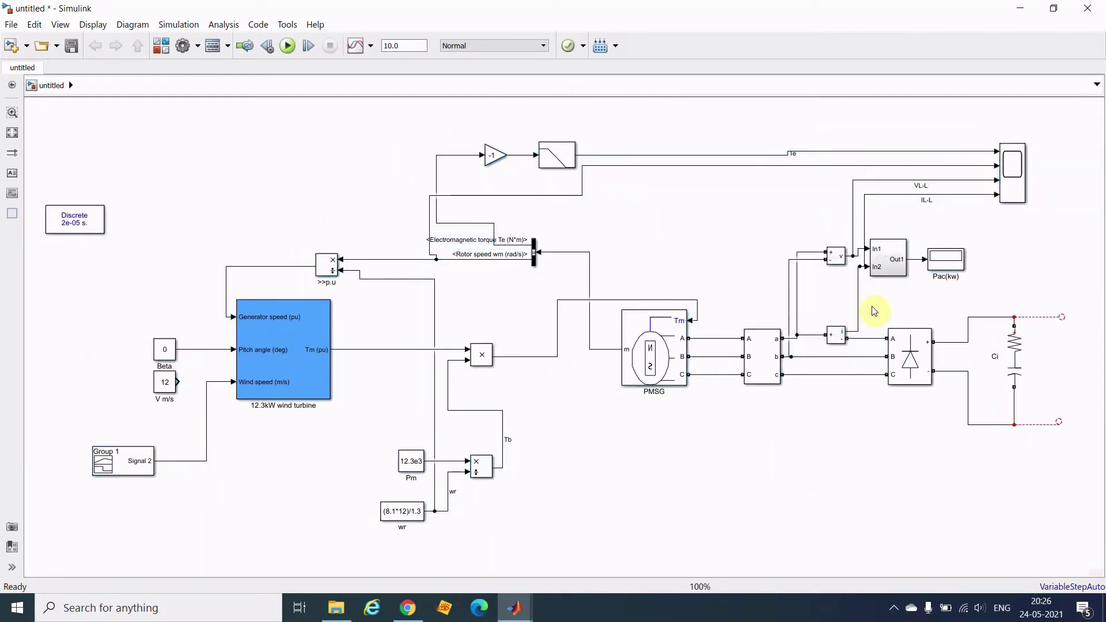
mouse_move(877, 302)
mouse_down()
mouse_move(1000, 481)
mouse_move(1091, 487)
mouse_up()
key(Delete)
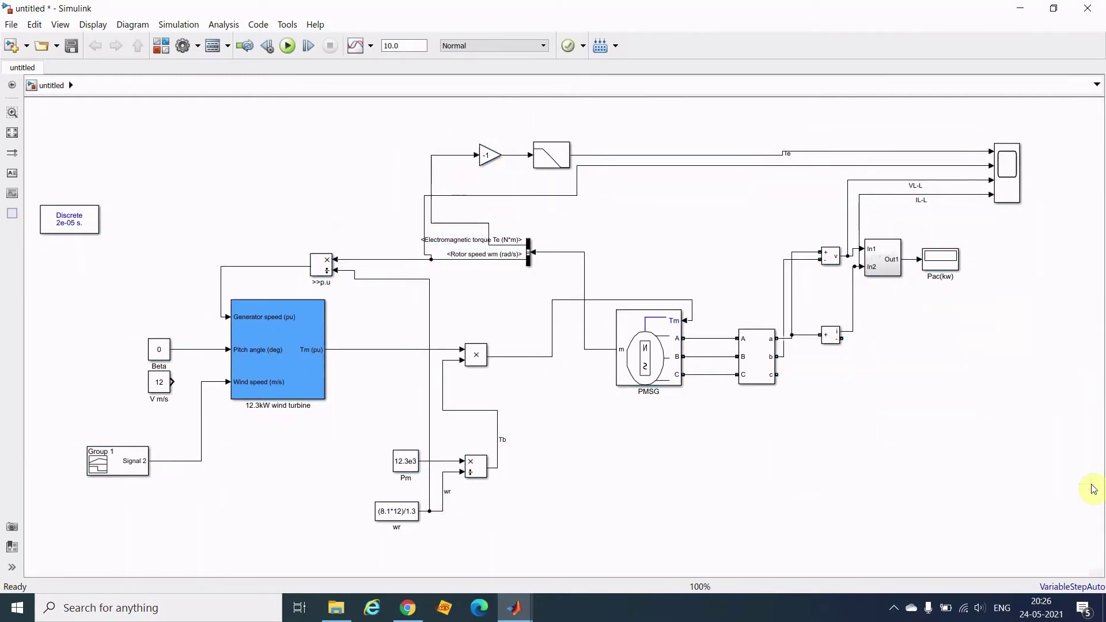
Step: Add a Three-Phase Series RLC Branch block below the Current Measurement block and rotate it so its A, B, C terminals face up
double_click(862, 490)
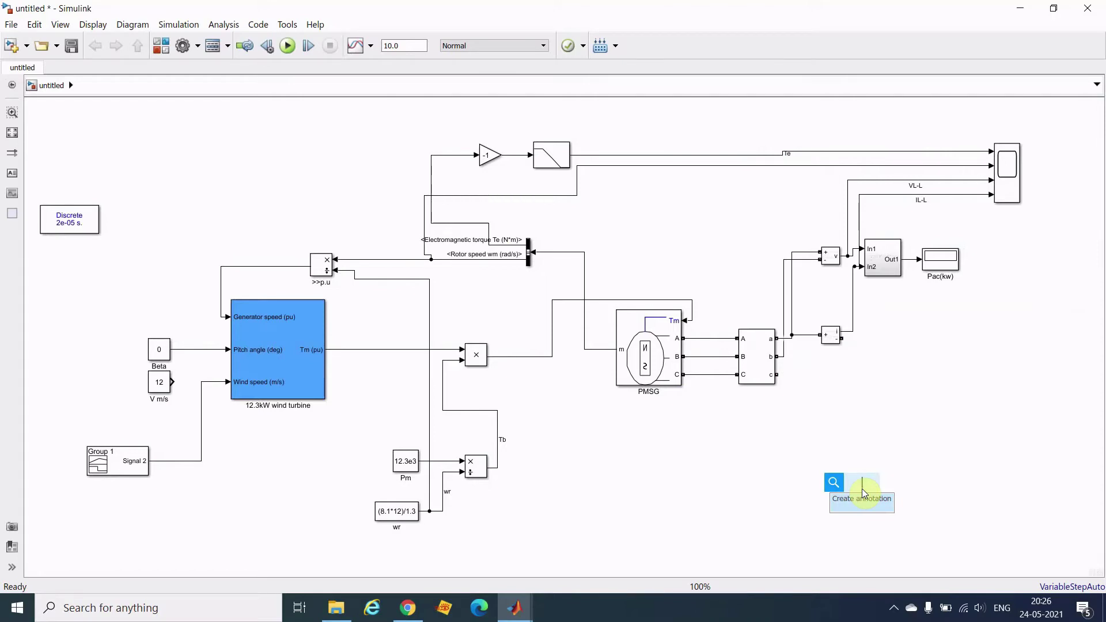
text(rlc)
key(Down)
key(Down)
key(Down)
key(Down)
key(Down)
key(Down)
key(Down)
key(Down)
key(Down)
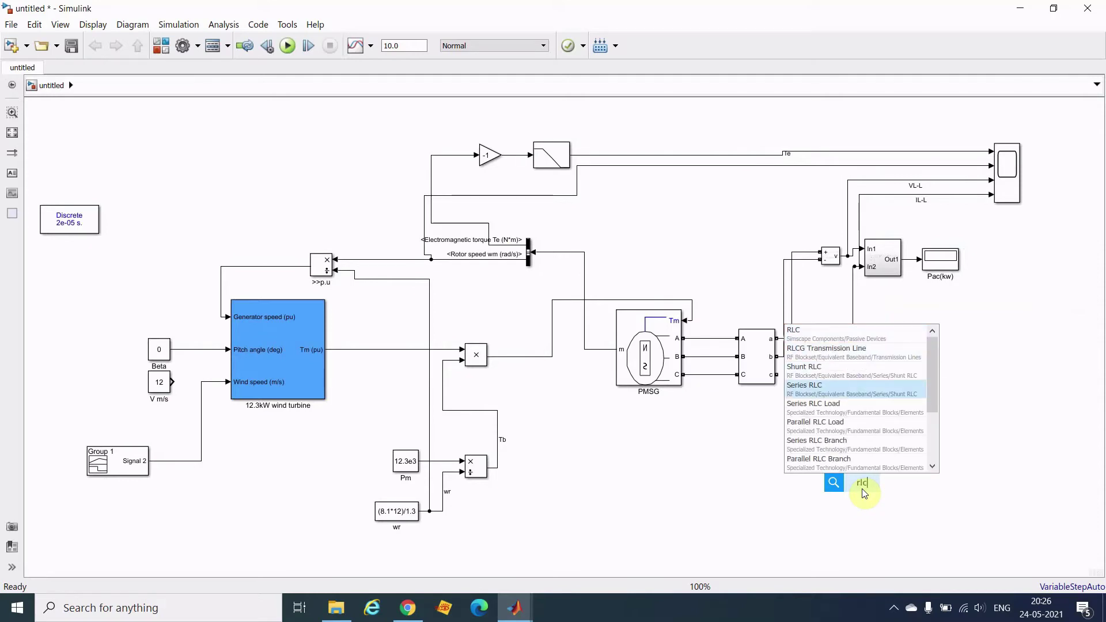
key(Down)
key(Down)
key(Down)
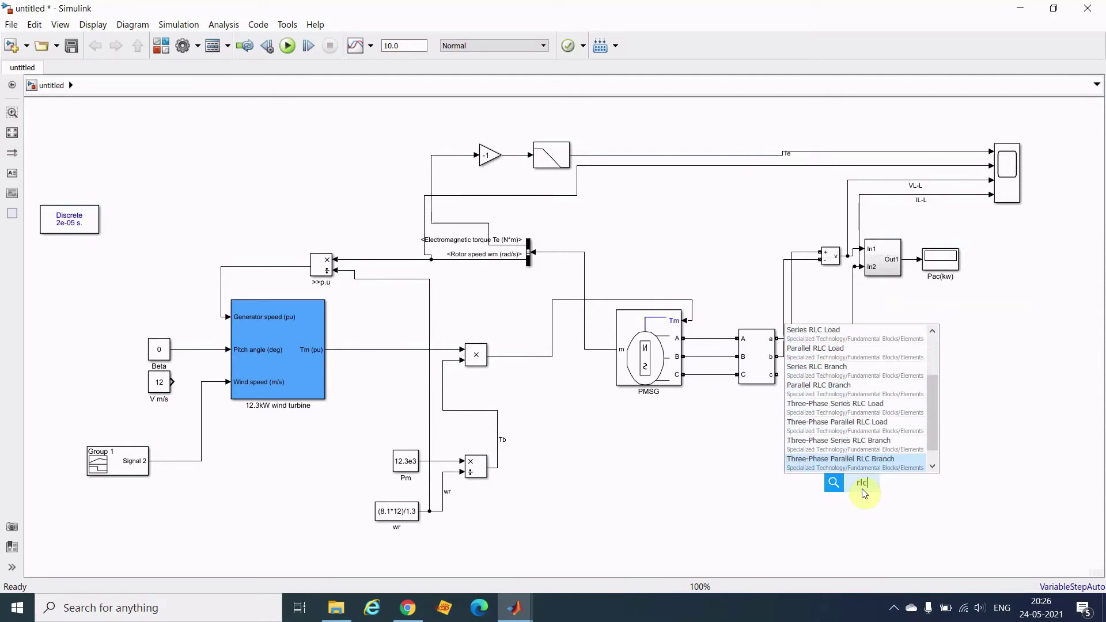
key(Up)
key(Up)
key(Up)
key(Up)
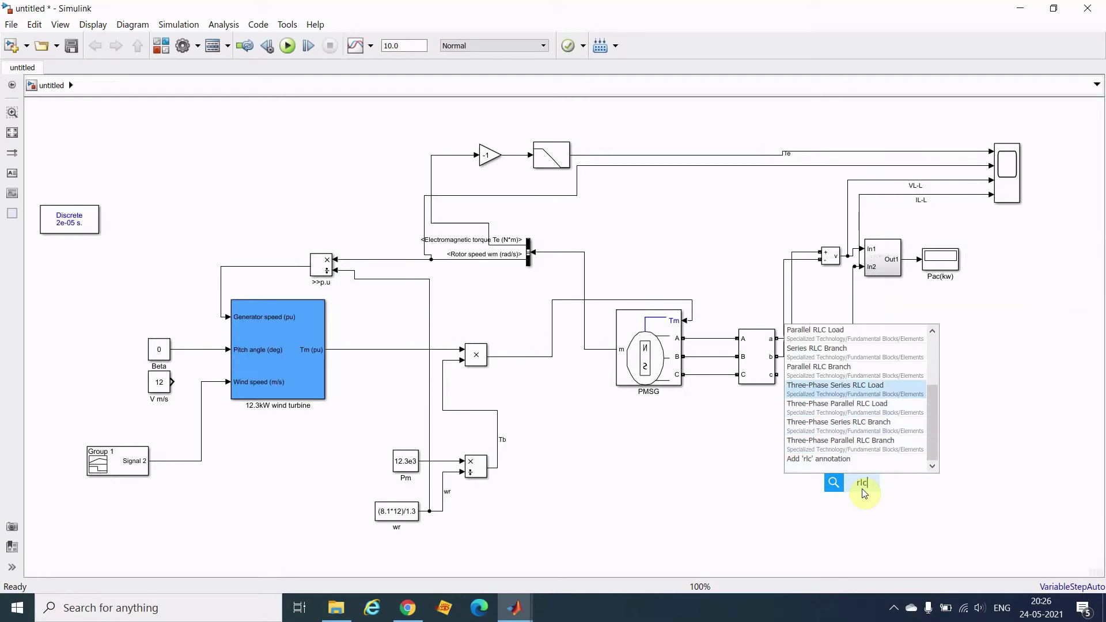
key(Down)
key(Down)
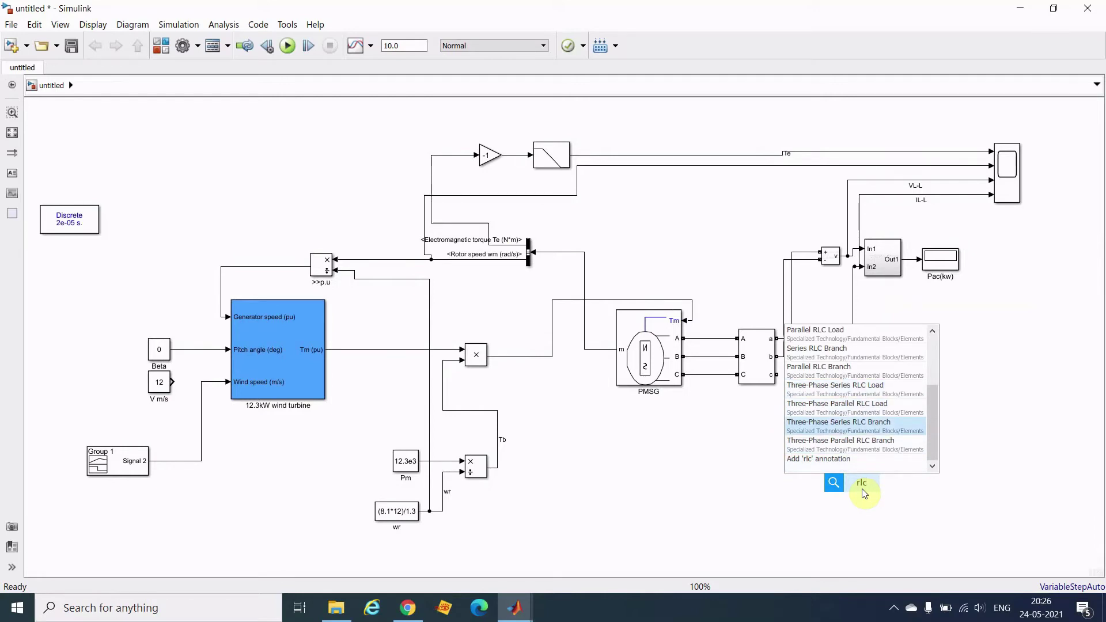
key(Return)
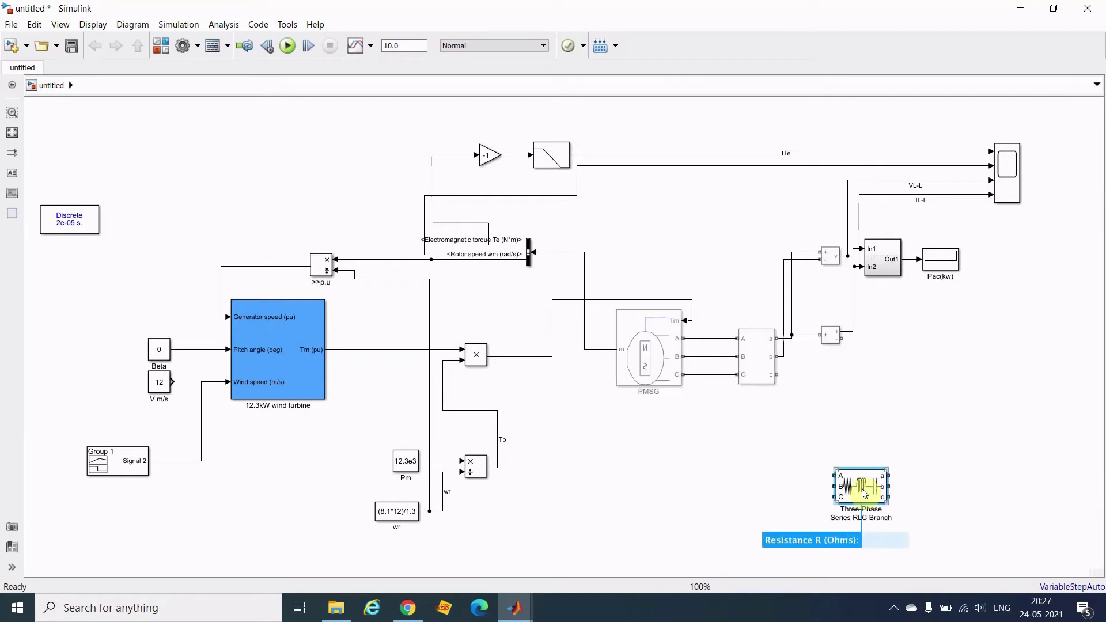
drag(864, 493, 888, 433)
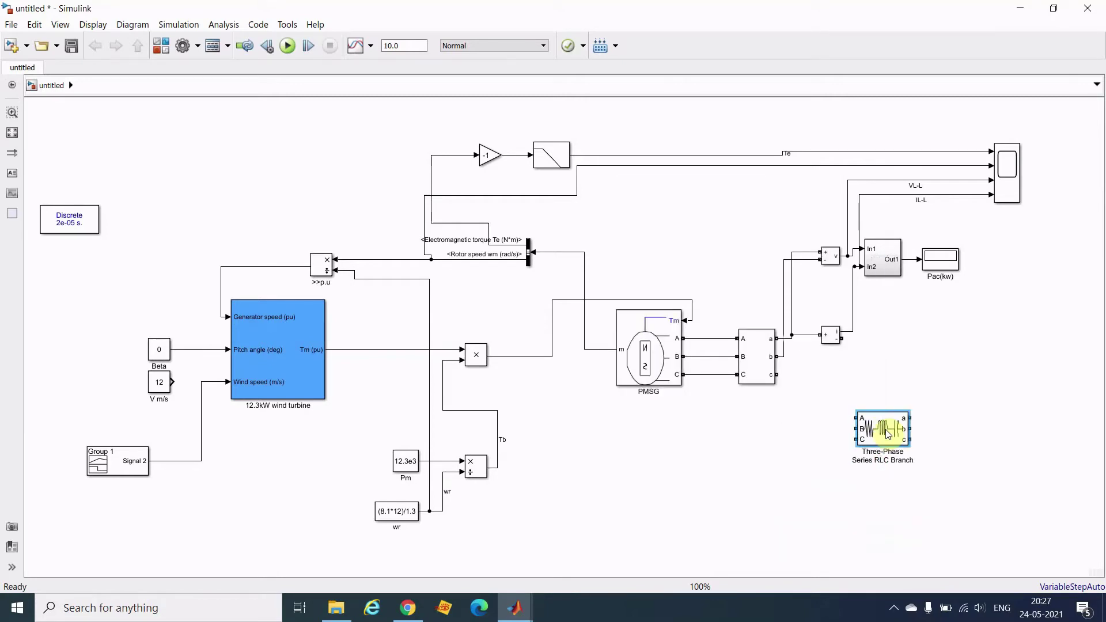
key(ctrl+r)
Step: Wire the RLC branch's A, B and C terminals to the a, b and c outputs of the Three-Phase V-I Measurement block
drag(870, 399, 790, 338)
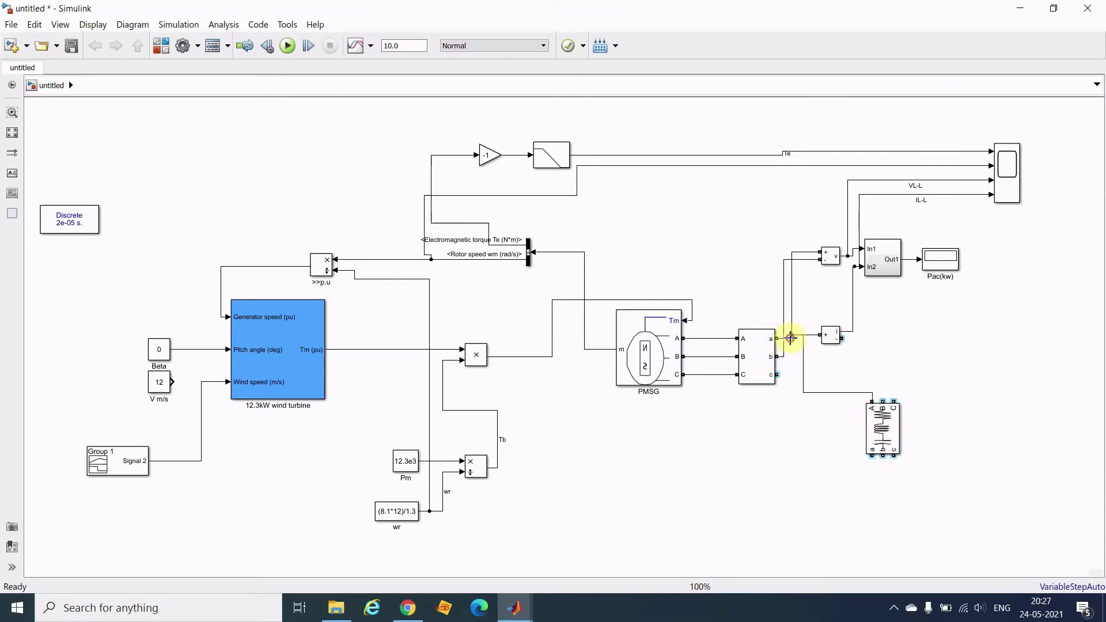
drag(882, 401, 785, 351)
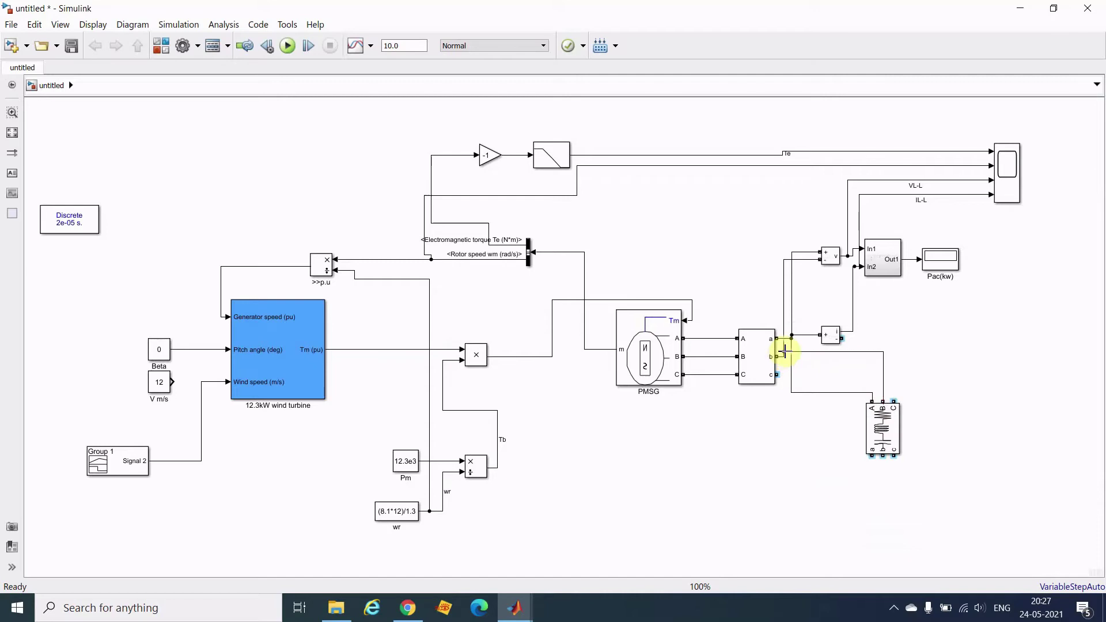
drag(894, 397, 777, 375)
Step: Add a Ground block beneath the RLC branch and connect the branch's a, b and c terminals to it
double_click(759, 534)
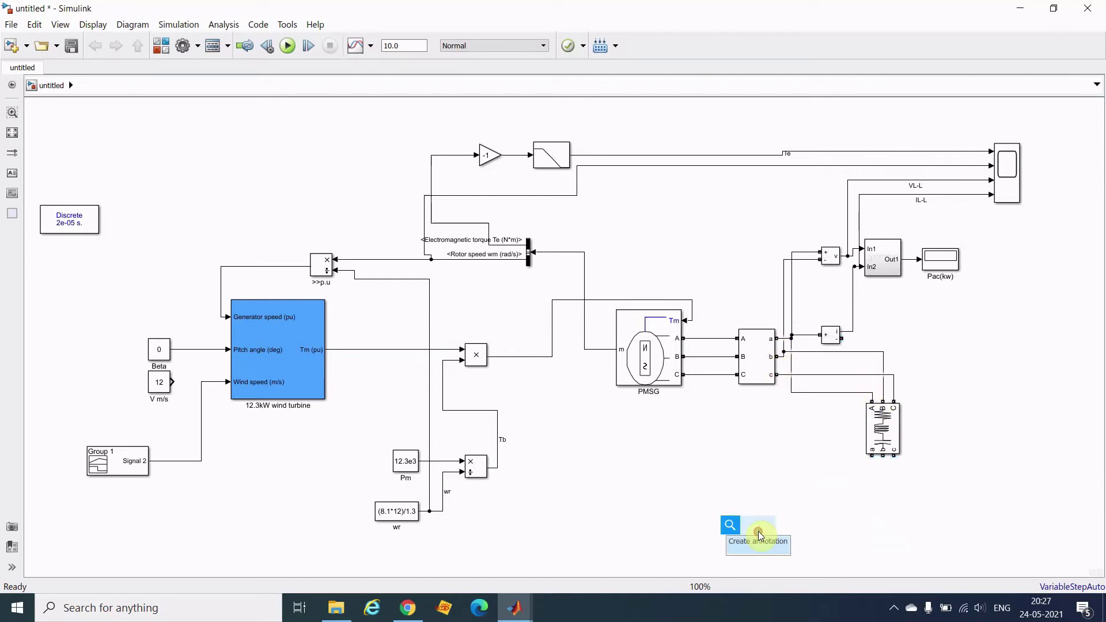
click(814, 460)
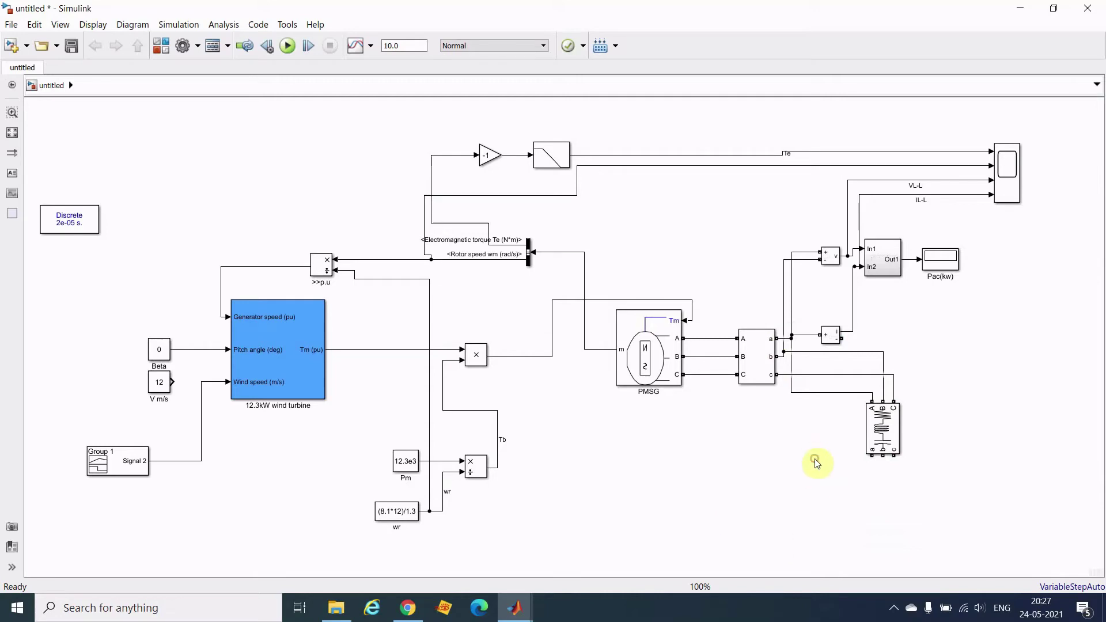
double_click(815, 461)
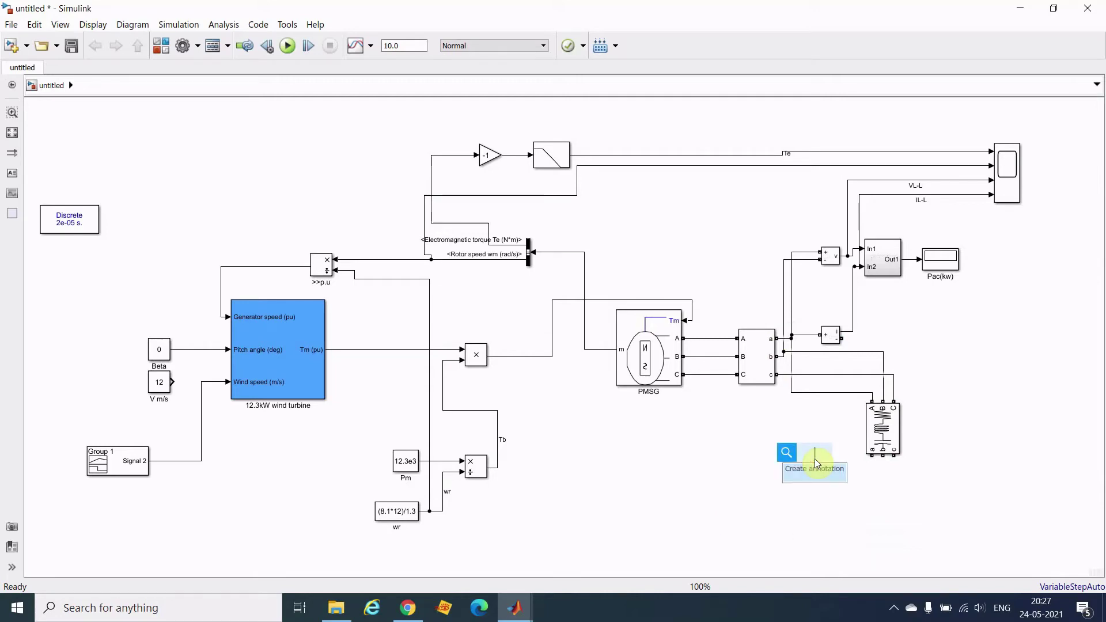
text(ground)
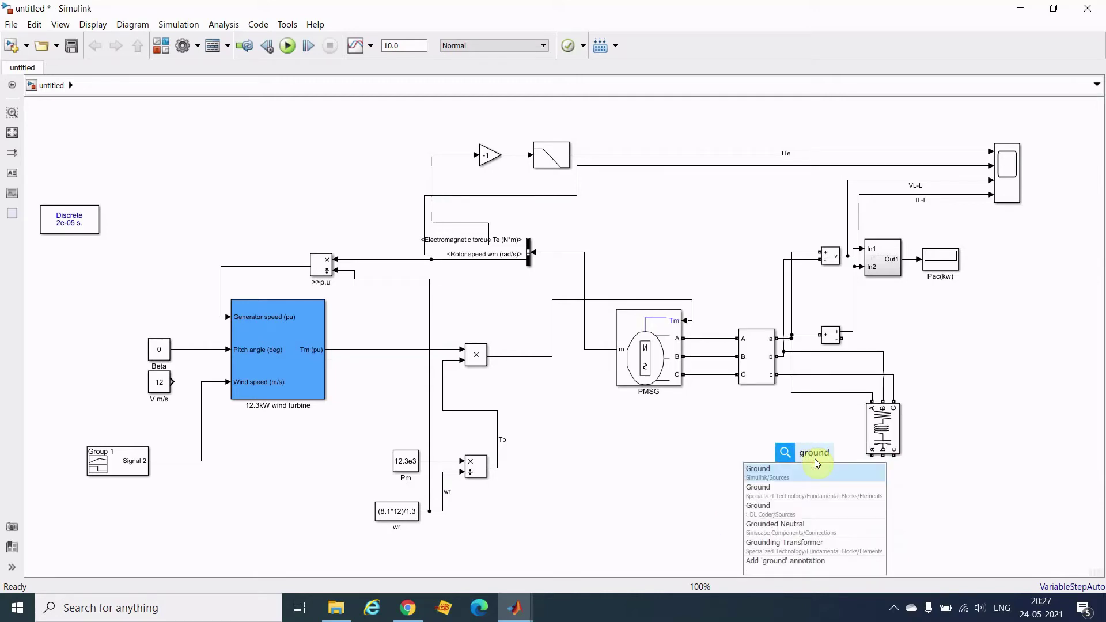
key(Return)
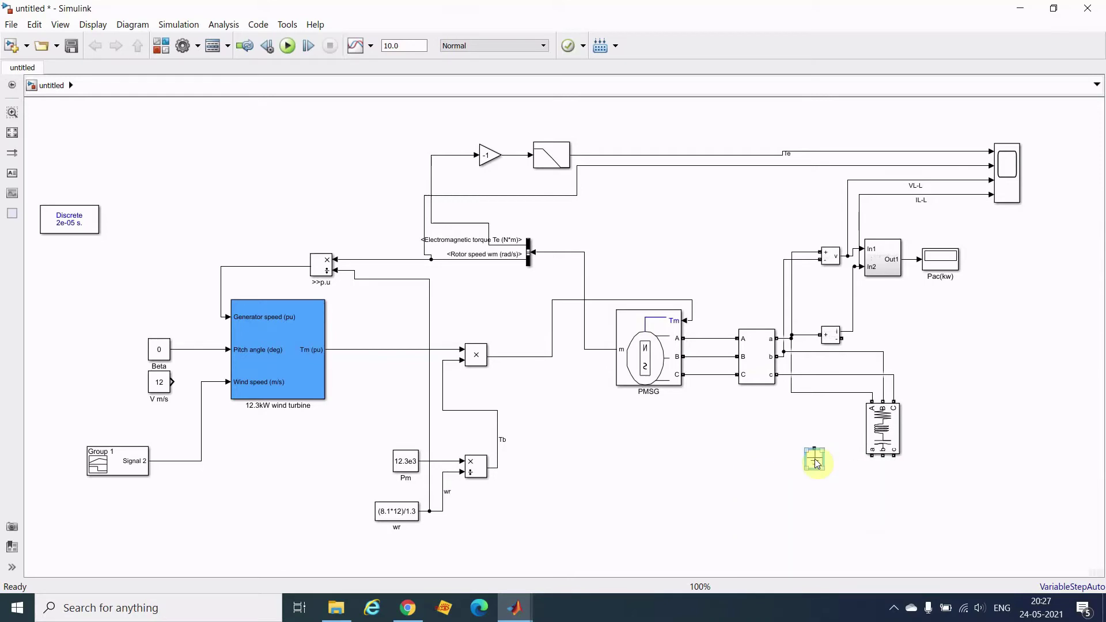
drag(817, 464, 881, 477)
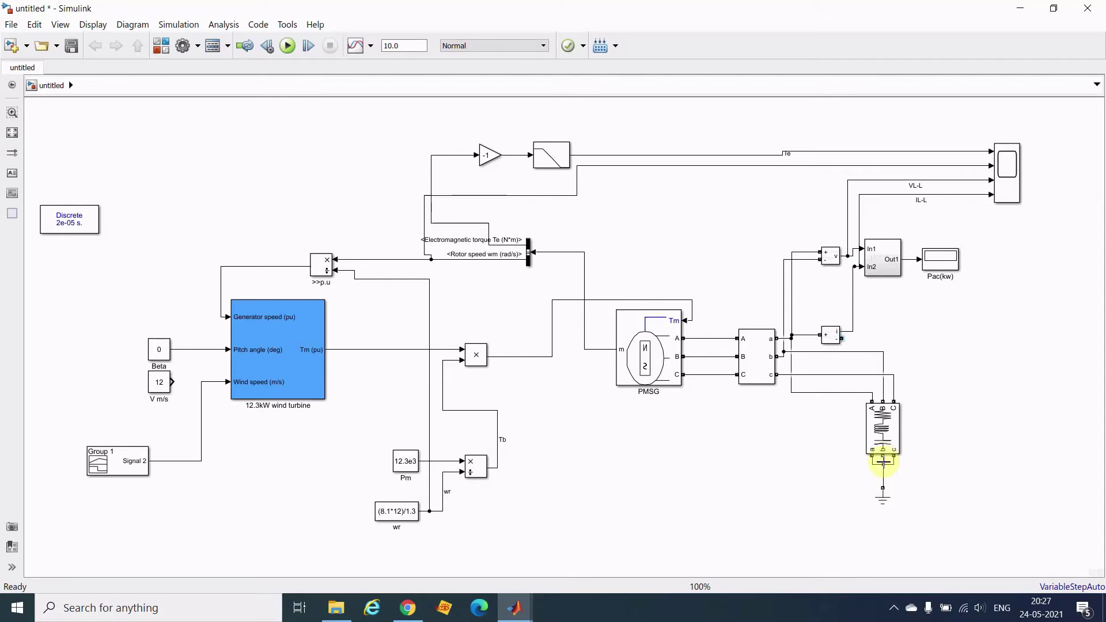
Step: Set the Three-Phase Series RLC Branch's branch type to R and apply the change
click(890, 441)
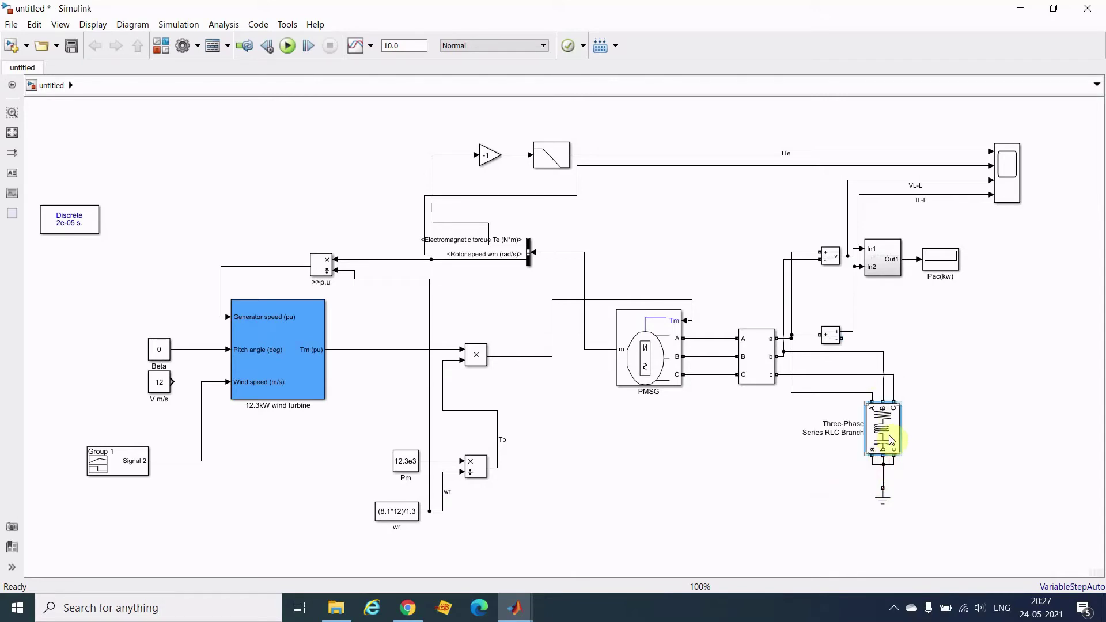
double_click(890, 440)
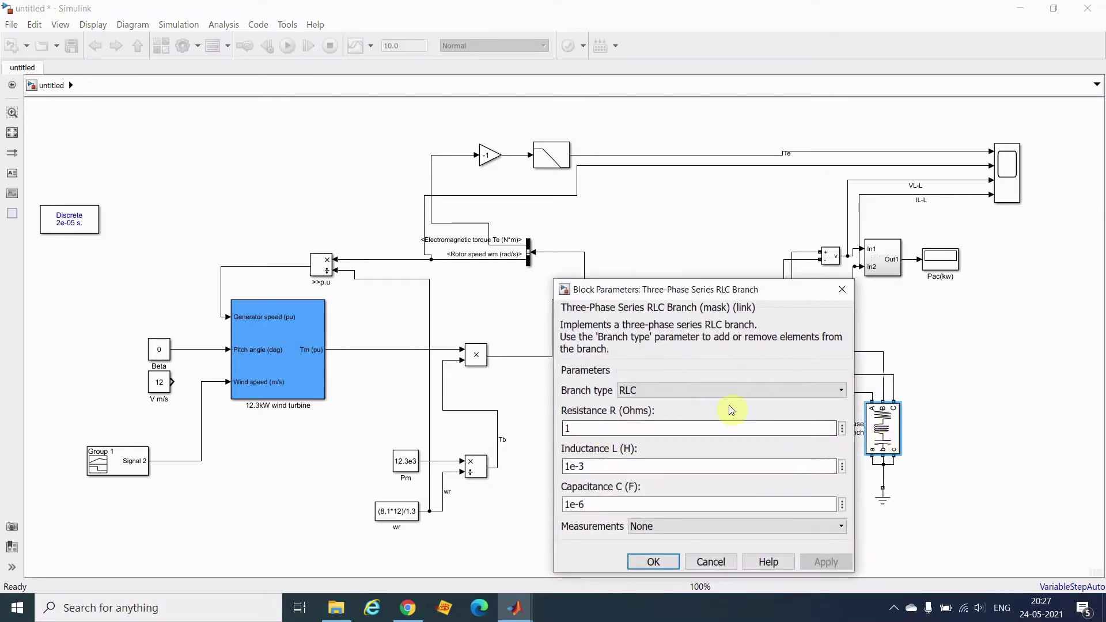
click(763, 392)
click(648, 415)
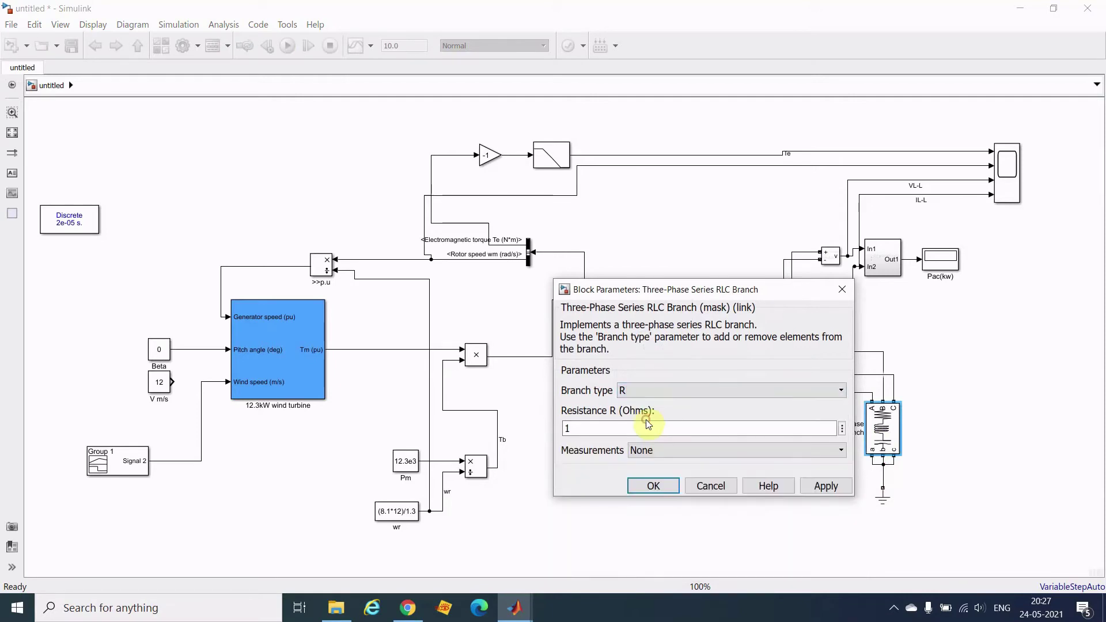
click(827, 488)
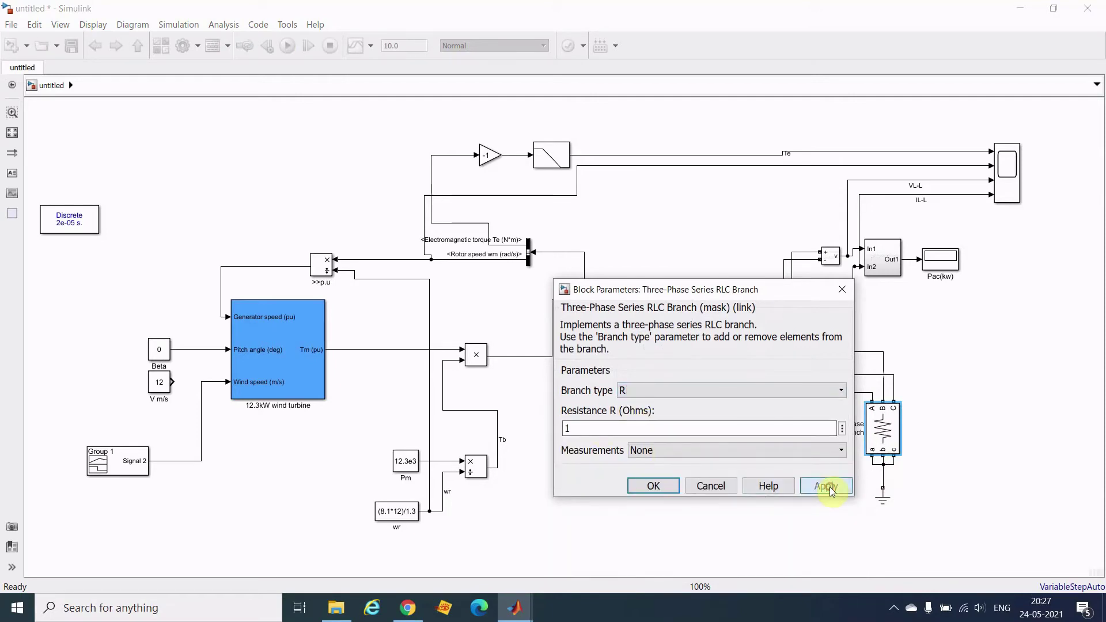
click(654, 486)
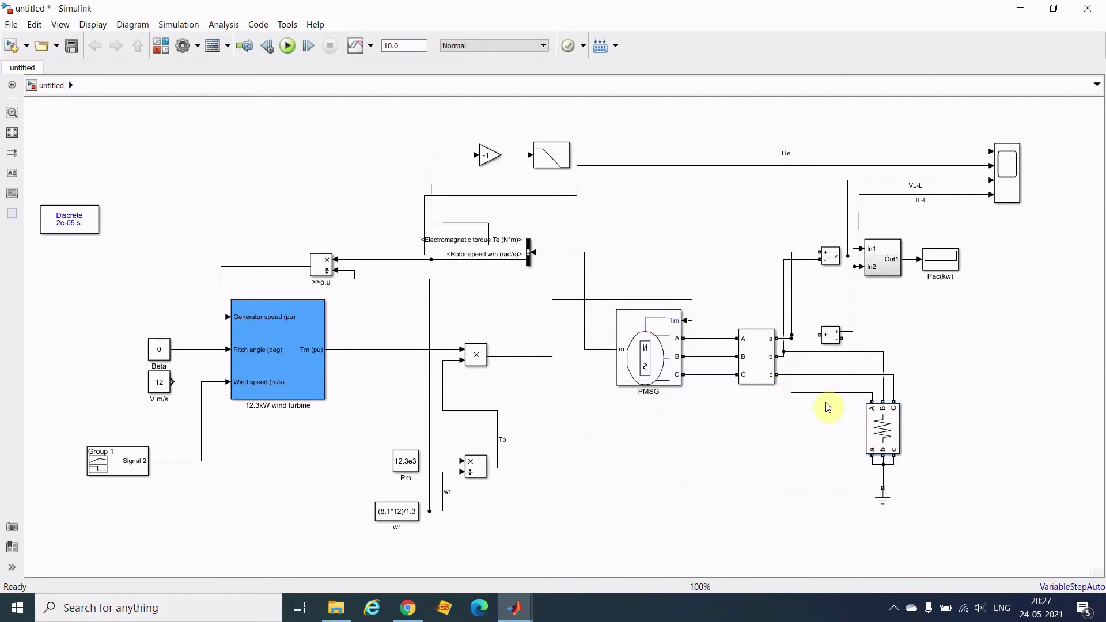
Step: Rewire the resistor's A terminal from the Current Measurement's negative terminal, shifting the resistor down, and straighten the phase a and b lines
drag(887, 441, 888, 455)
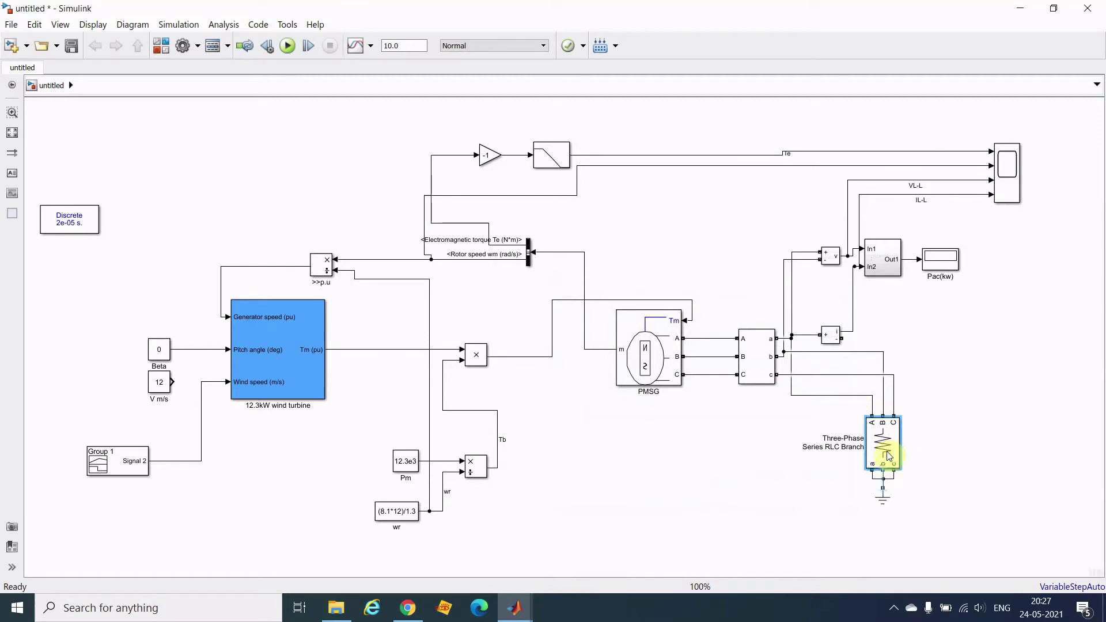
click(791, 392)
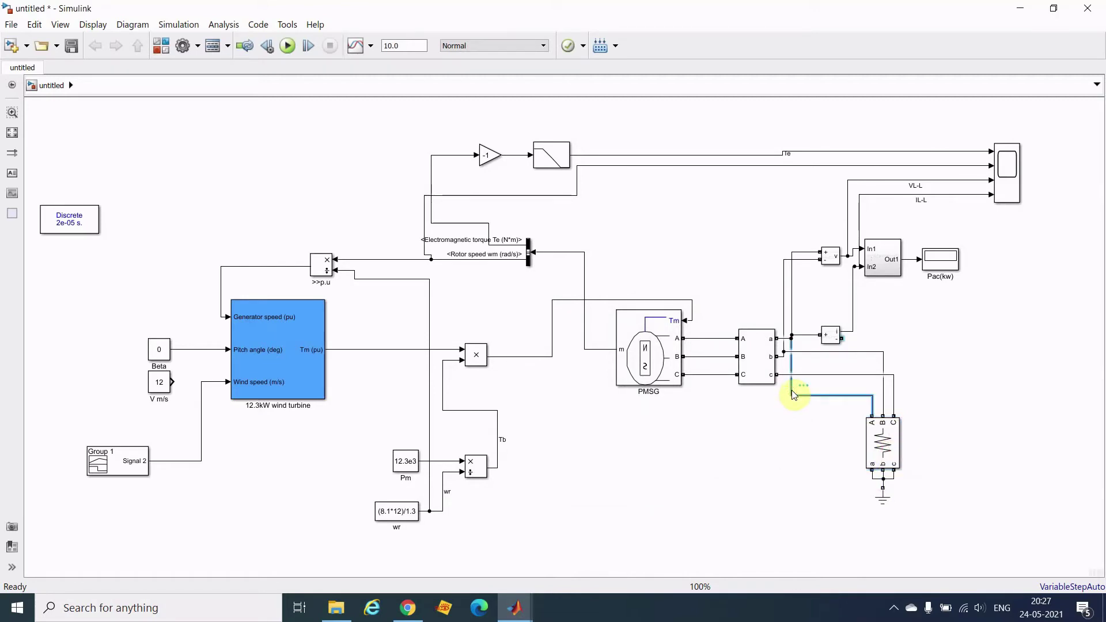
key(Delete)
drag(842, 338, 871, 415)
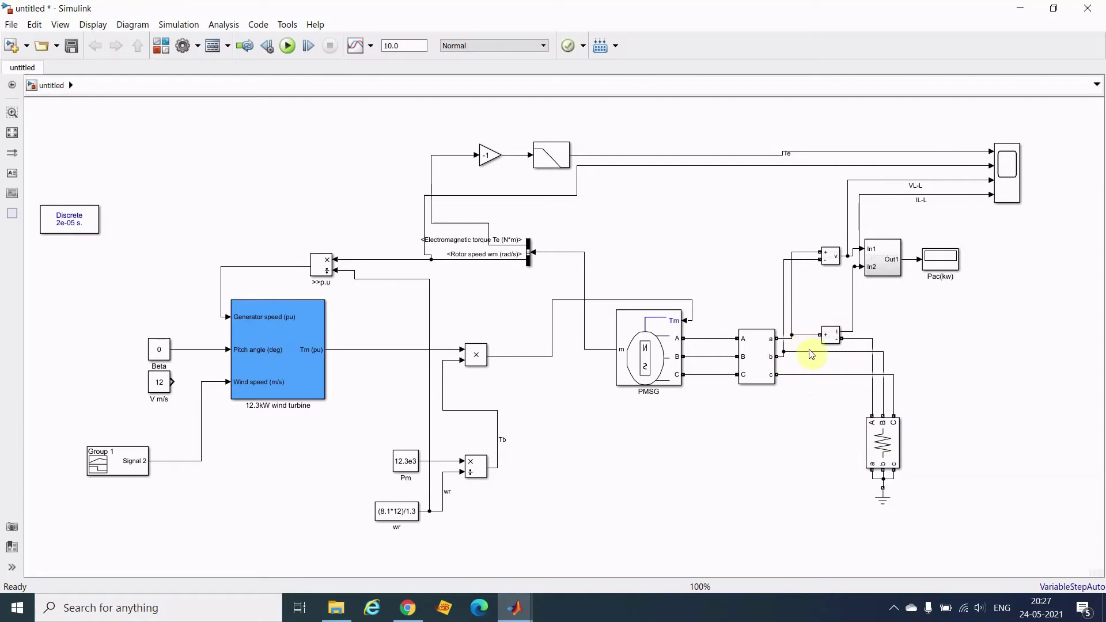
drag(811, 352, 809, 356)
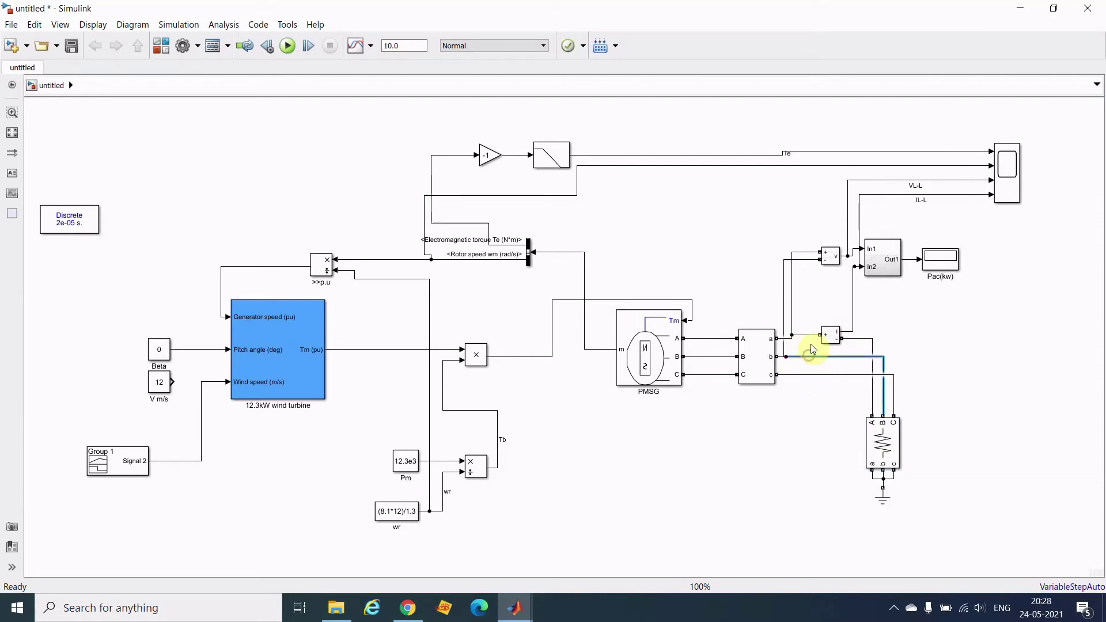
click(804, 336)
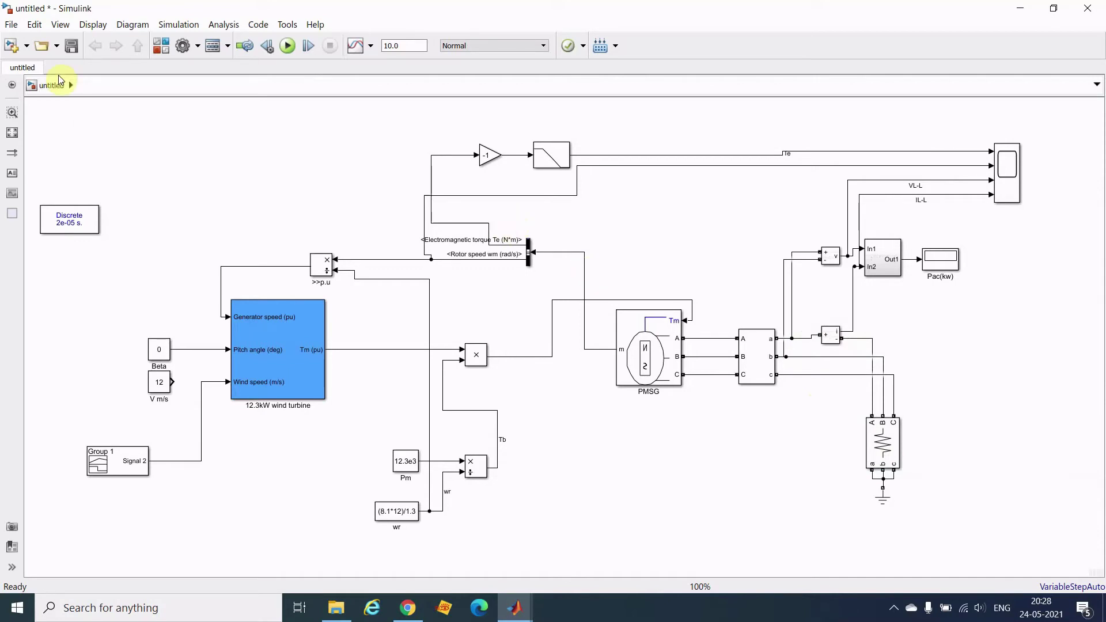
Step: Set the model's solver type to Fixed-step and choose the ode4 (Runge-Kutta) solver
click(188, 50)
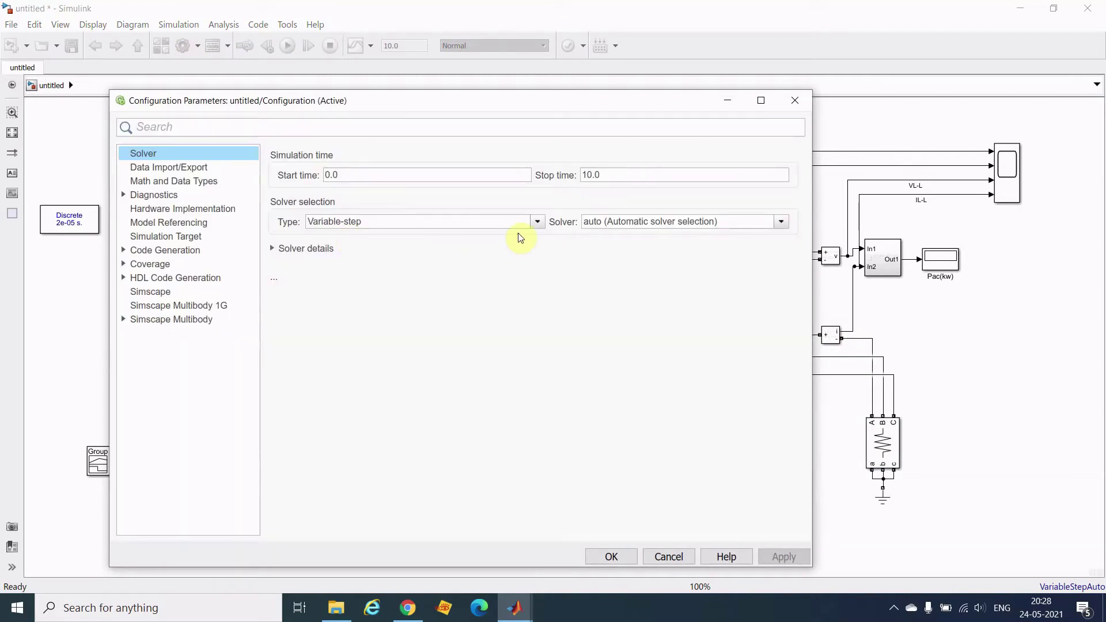
click(538, 223)
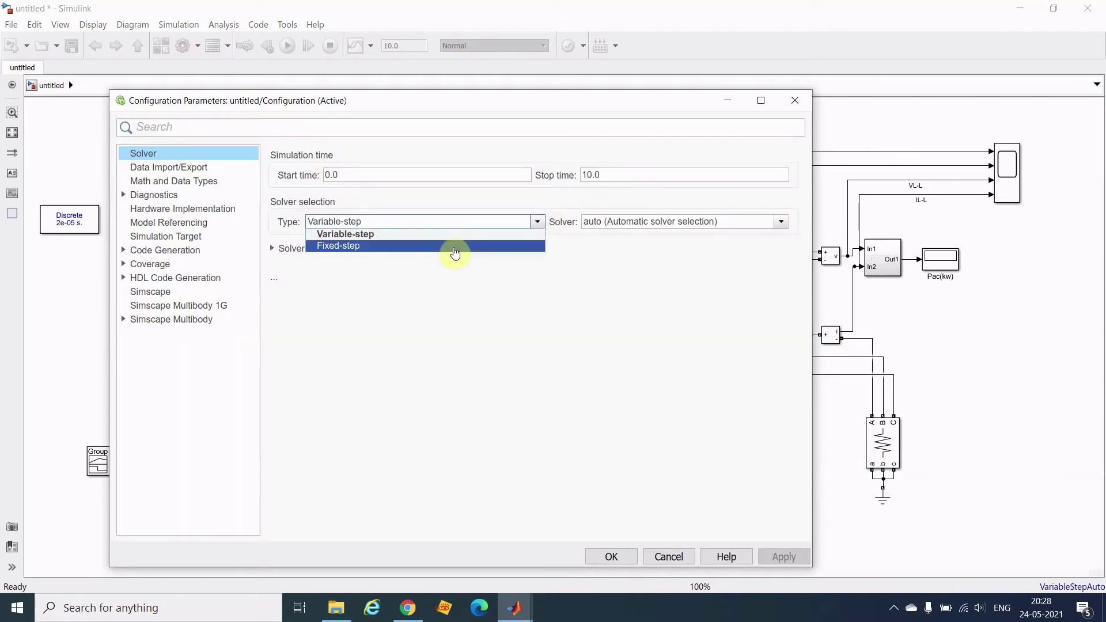
key(Escape)
click(531, 223)
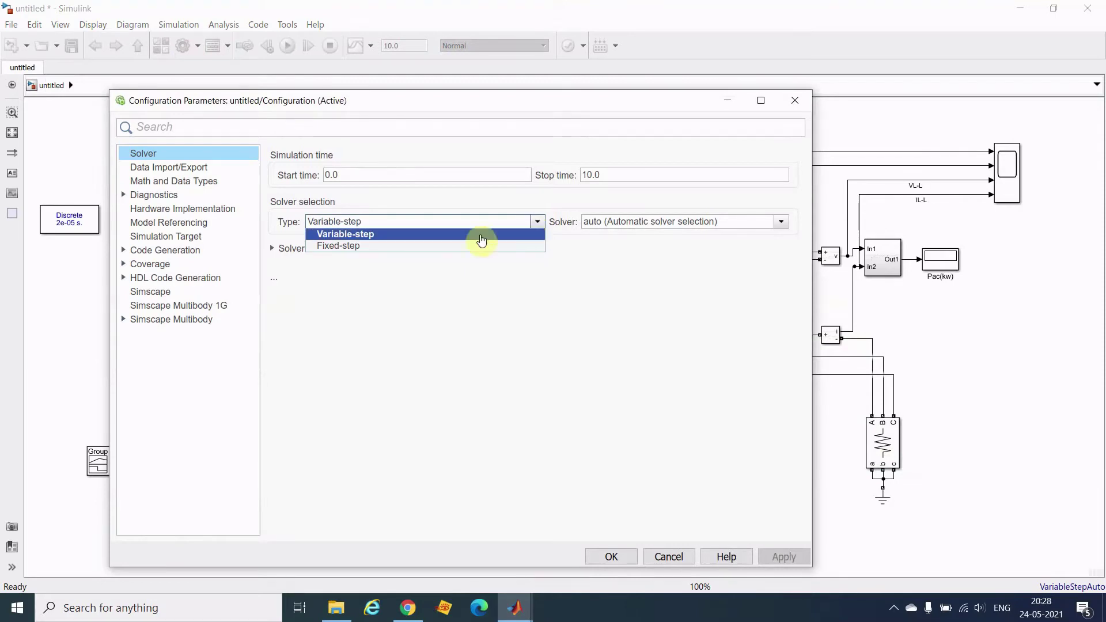
click(406, 250)
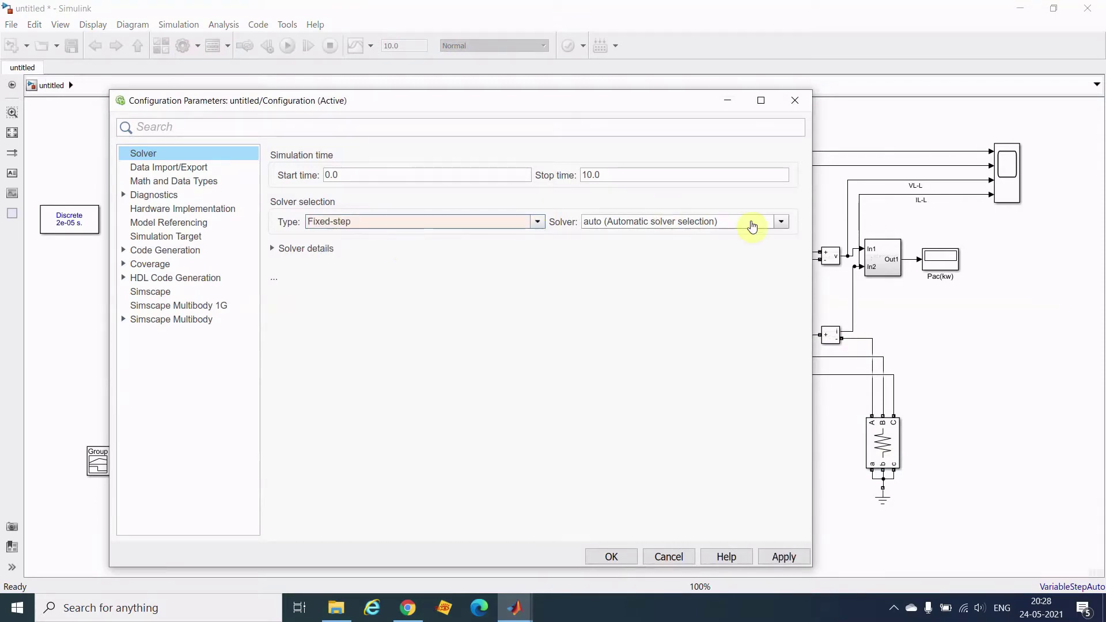
click(780, 223)
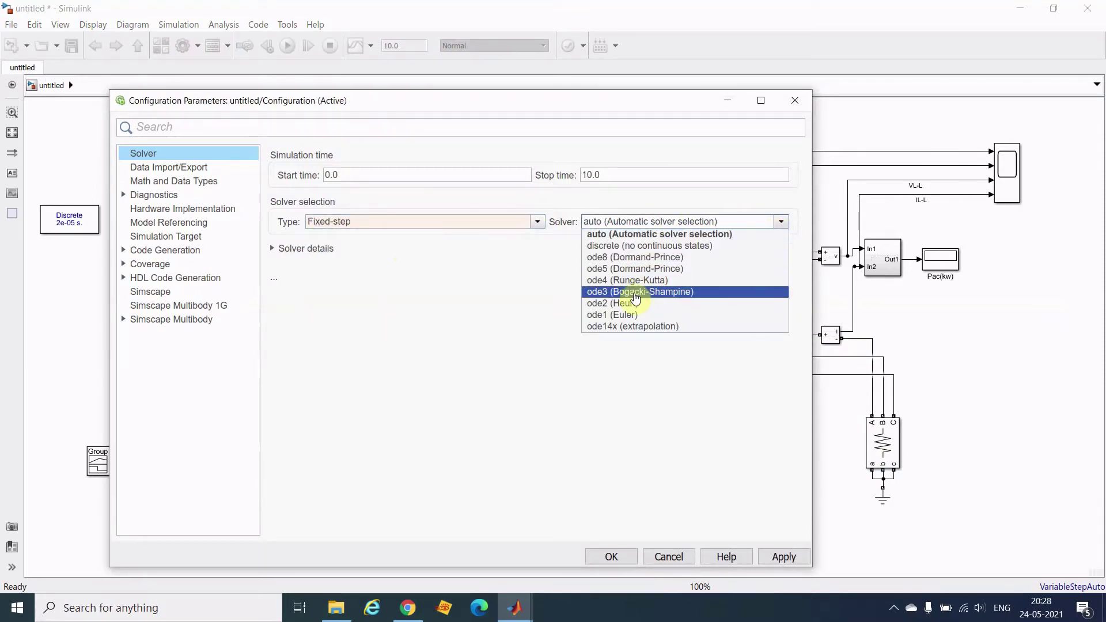
click(652, 281)
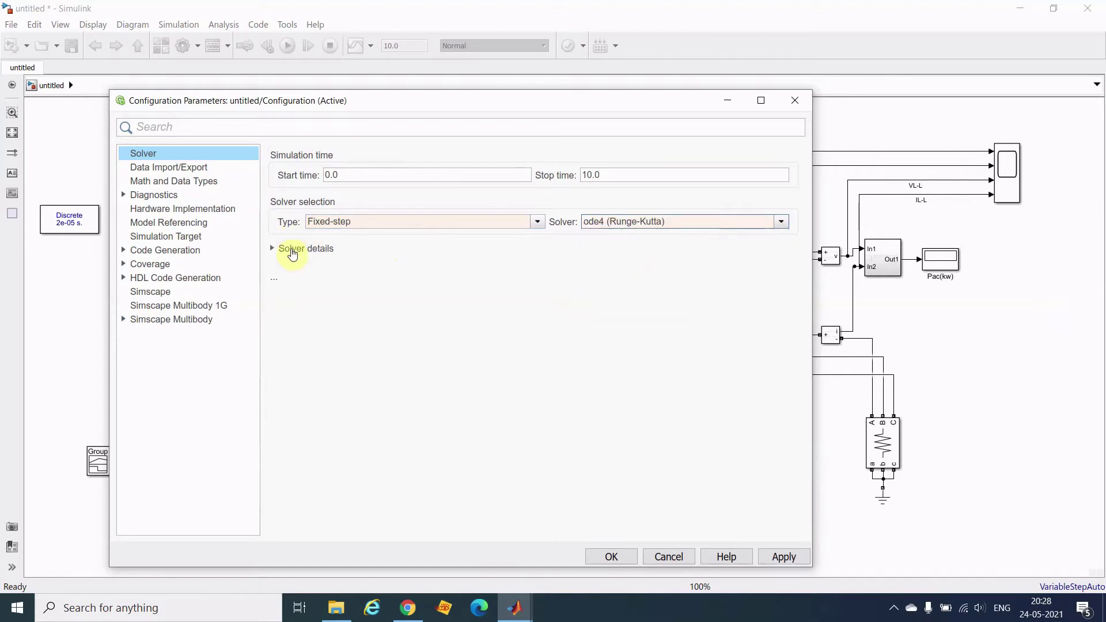
Step: Set the fixed-step size to 10e-6 in the solver details, then apply and close the configuration parameters
click(292, 253)
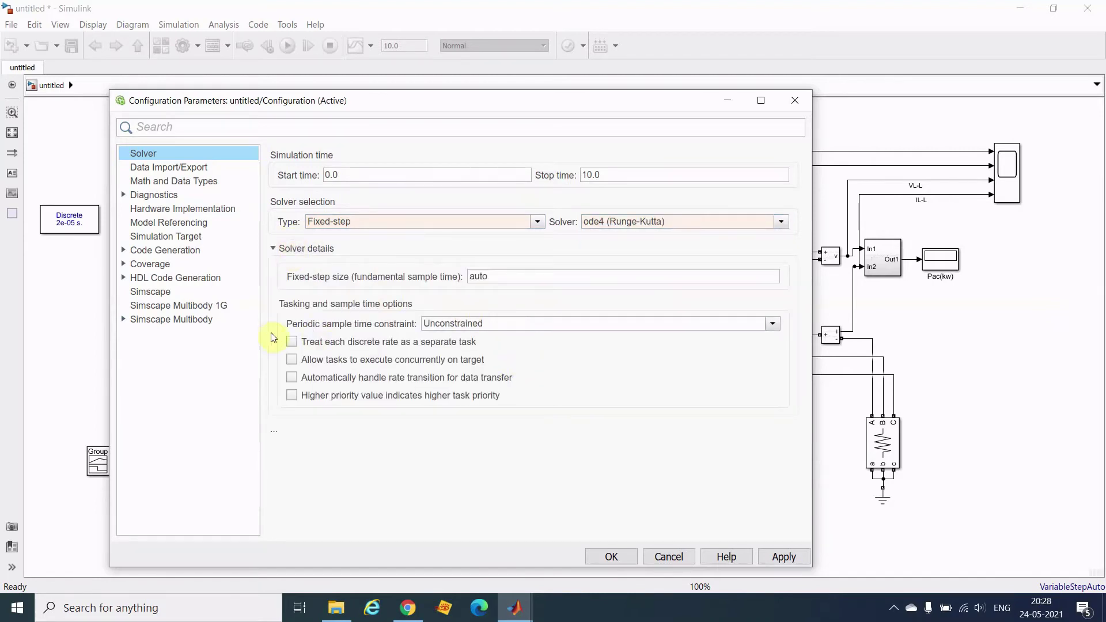
double_click(537, 277)
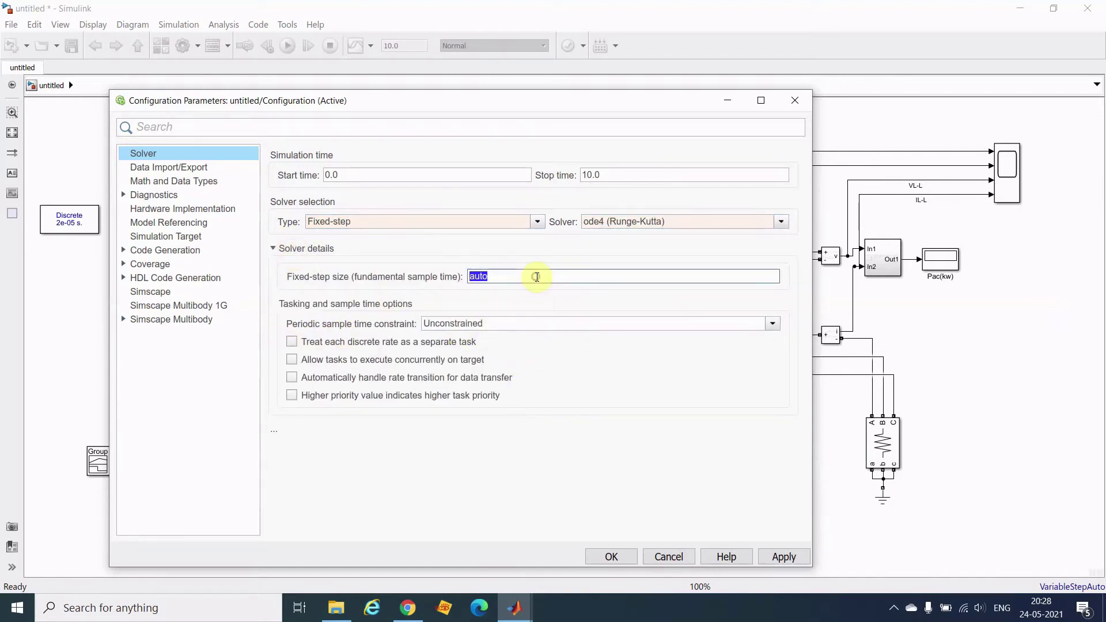
text(10e-6)
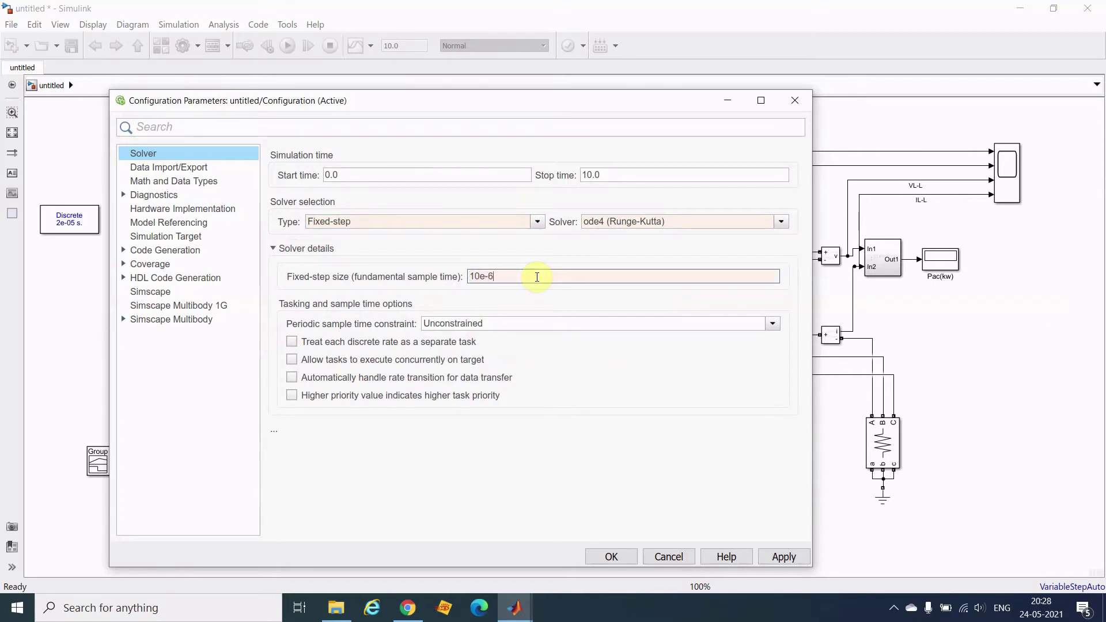
double_click(536, 277)
click(780, 557)
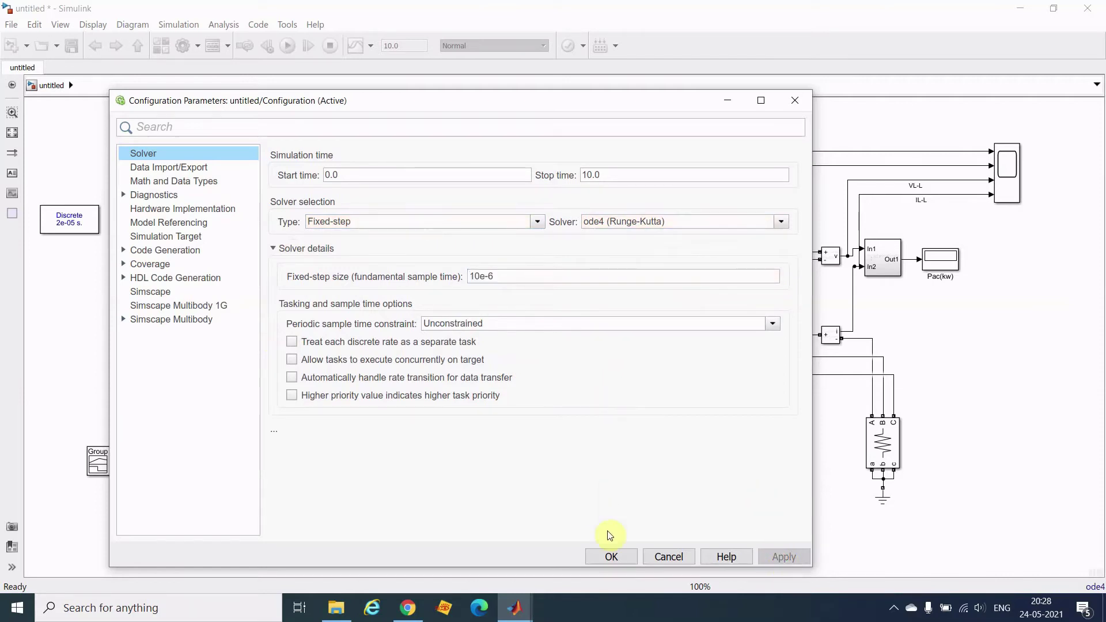
click(612, 557)
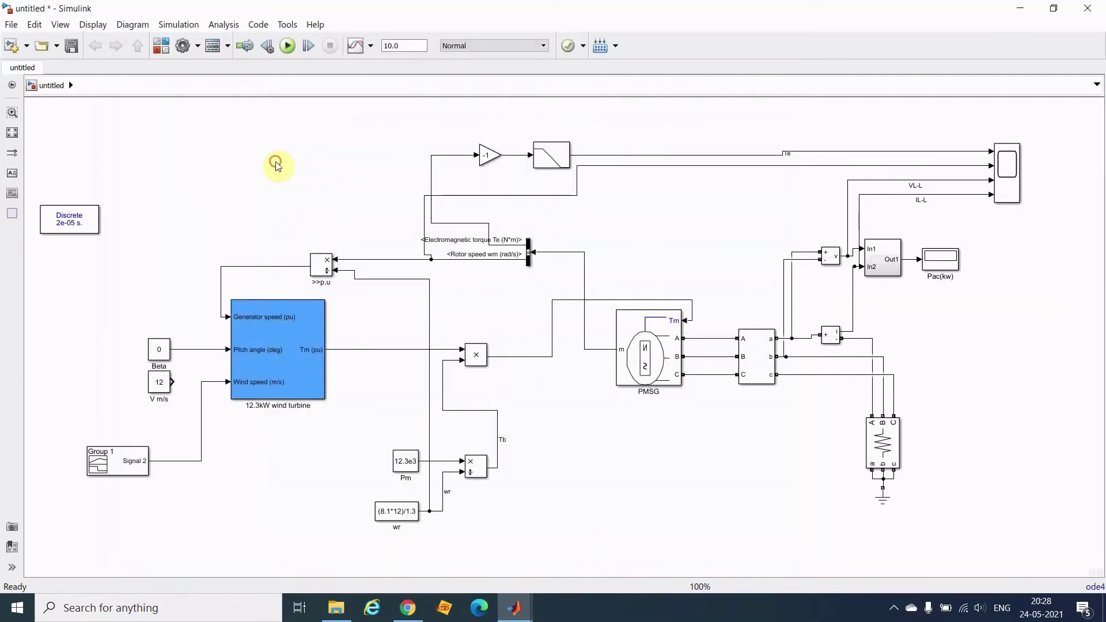
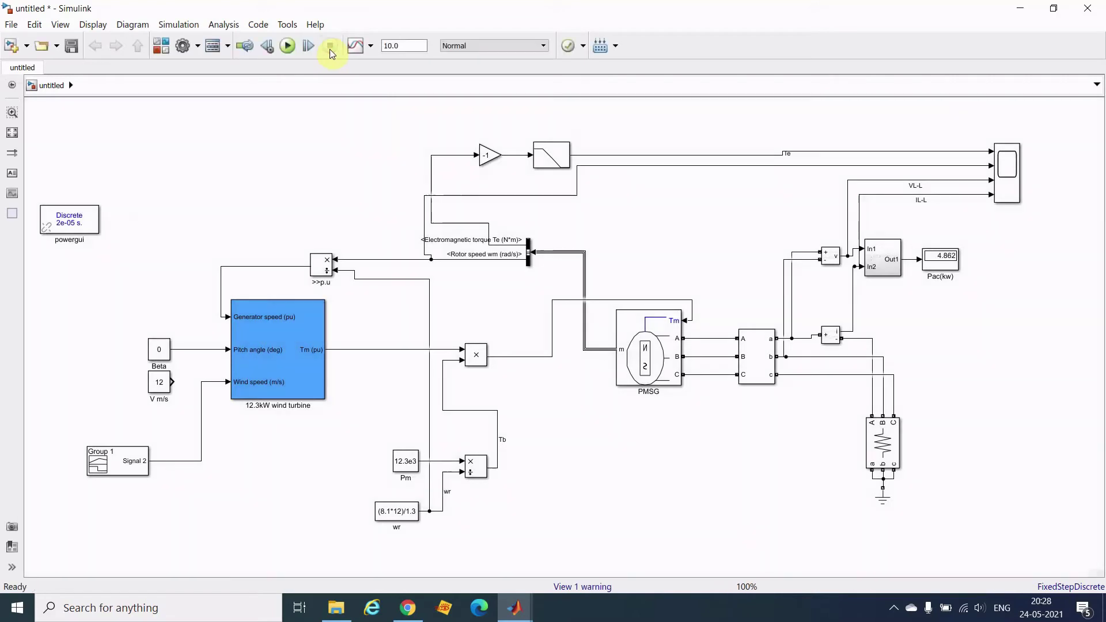
Step: Feed the turbine's Wind speed input from the V m/s constant instead of the Signal Builder and run the simulation
click(202, 398)
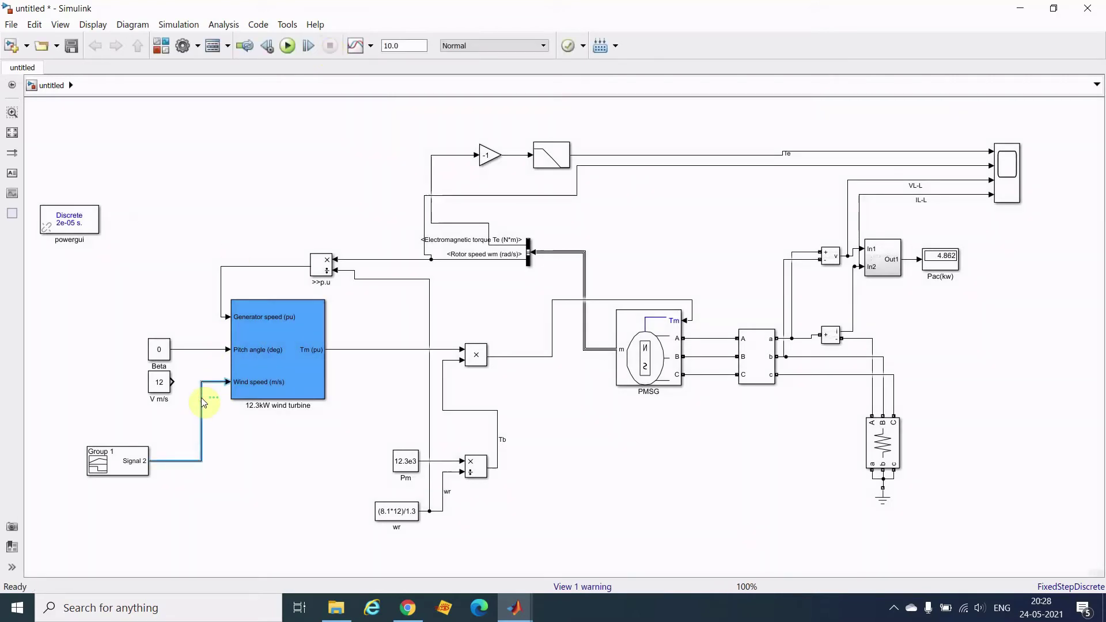
key(Delete)
click(167, 383)
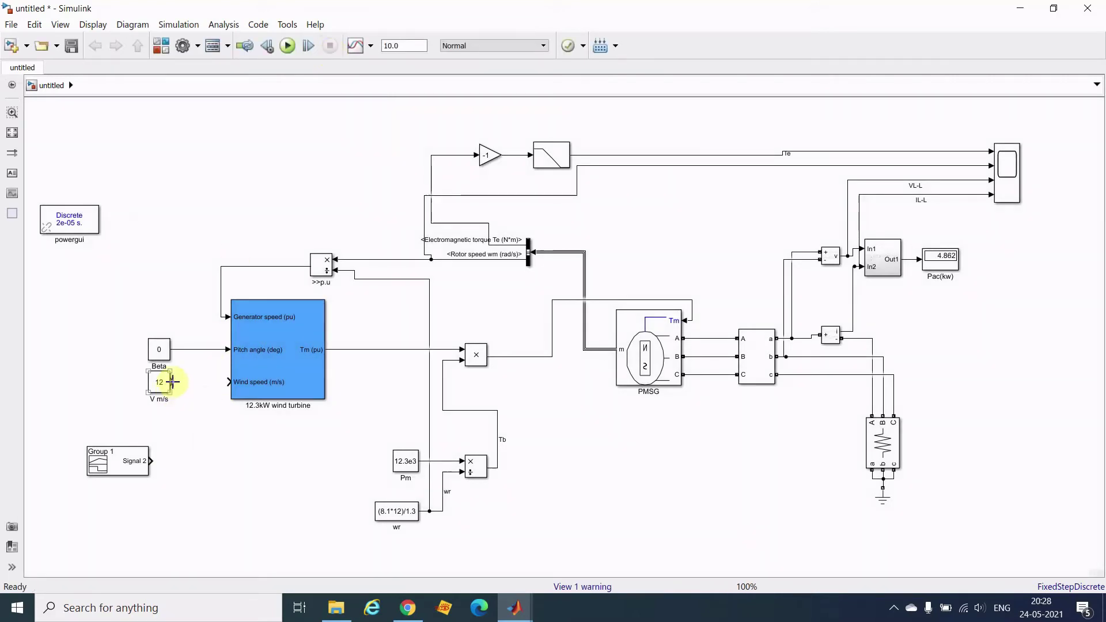
drag(173, 382, 229, 382)
click(289, 50)
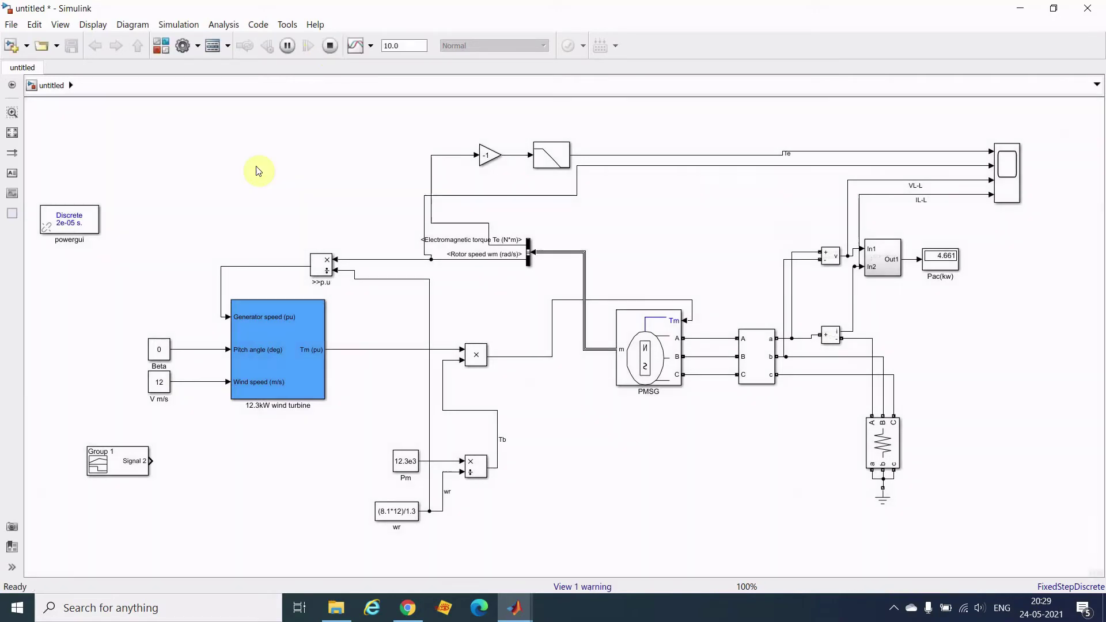
Step: Replace the V m/s constant with the Signal Builder's Signal 2 output as the turbine's Wind speed source and run the simulation
click(193, 382)
key(Delete)
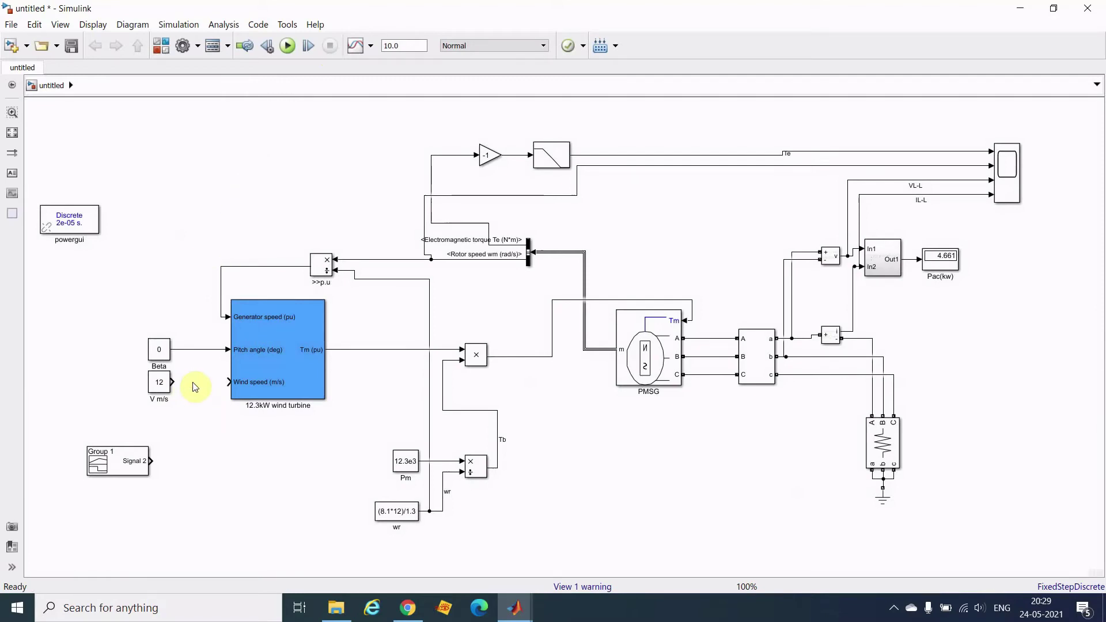
click(160, 384)
key(Delete)
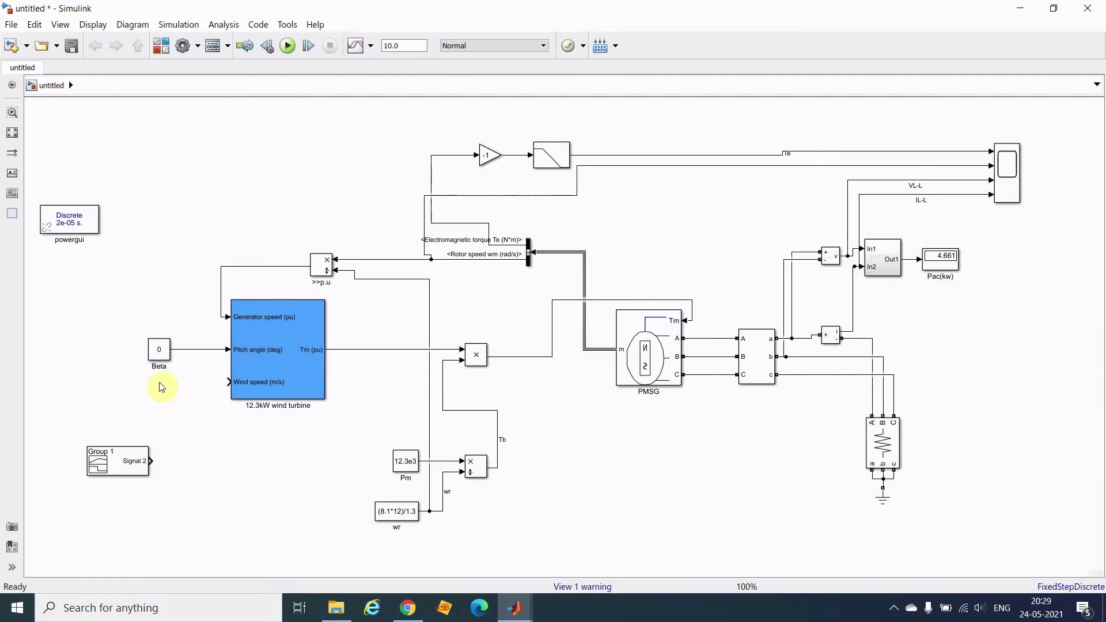
drag(151, 460, 228, 382)
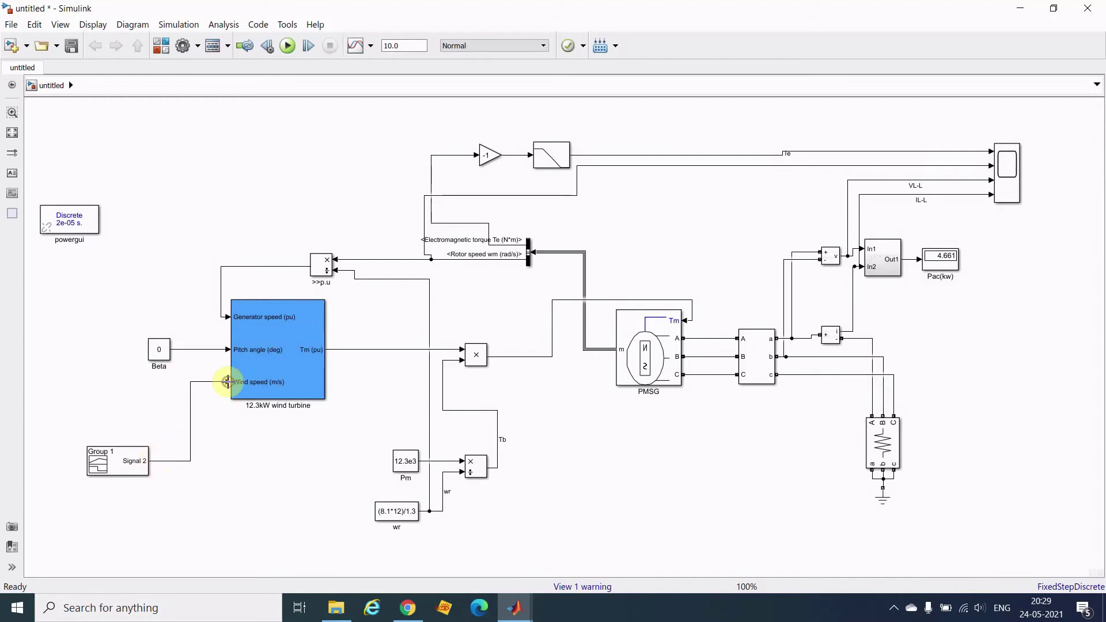
click(288, 46)
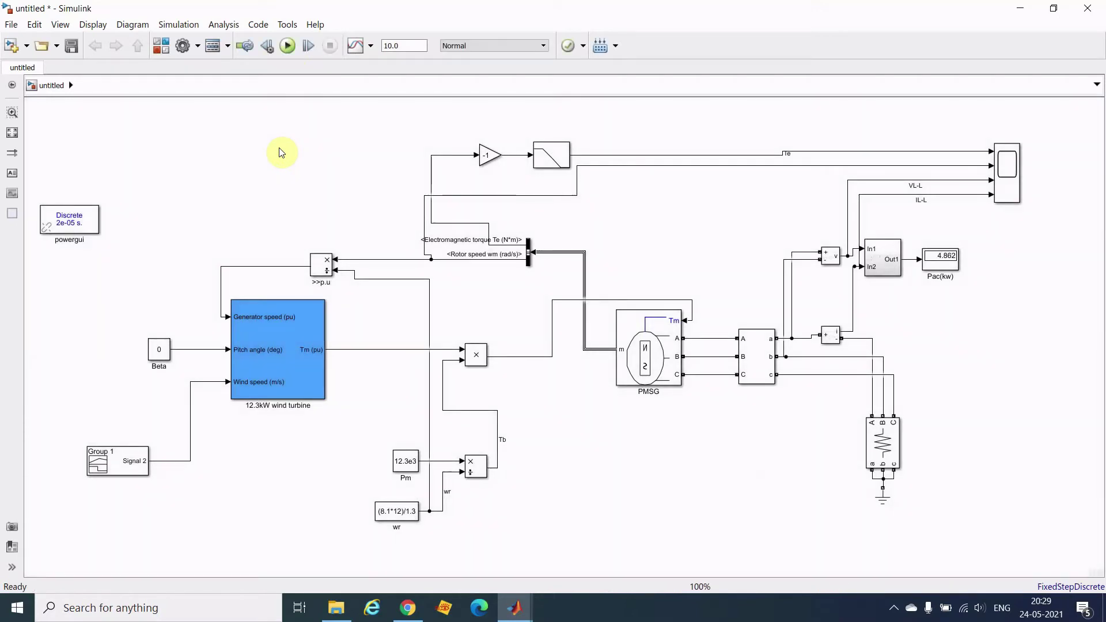
Step: Examine the wind profile of Signal 2 in the Signal Builder and set the simulation stop time to 24
click(131, 461)
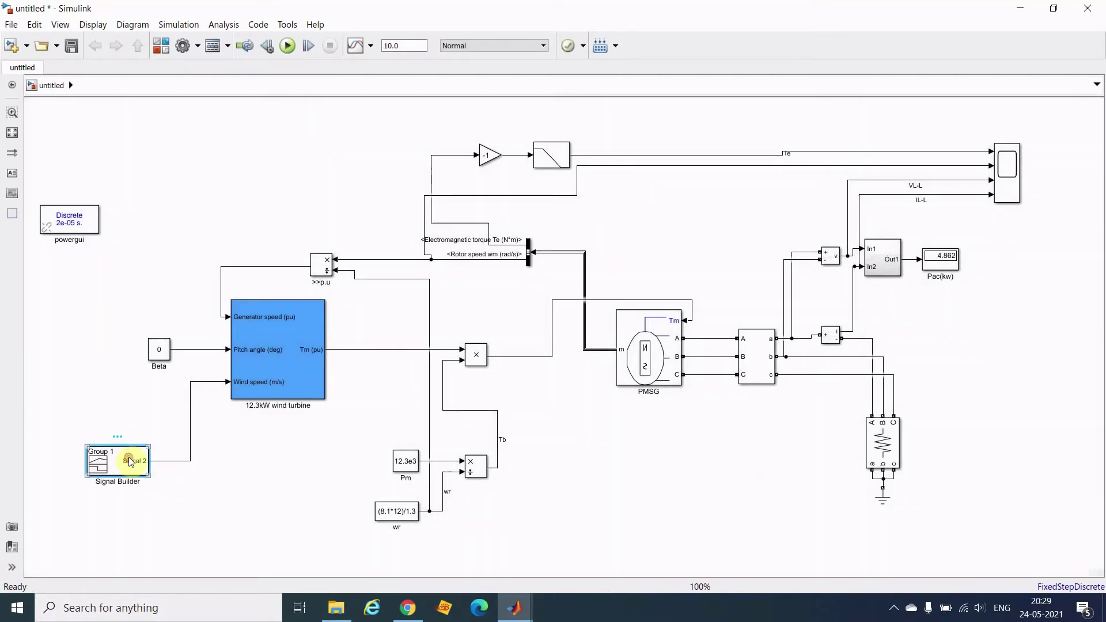
double_click(131, 461)
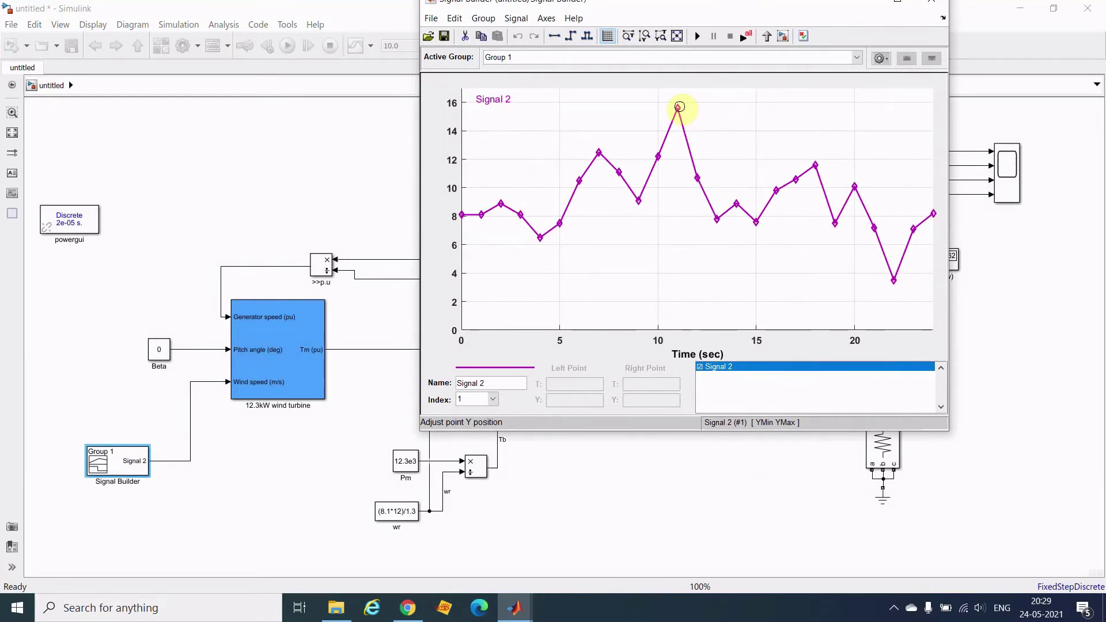
click(680, 107)
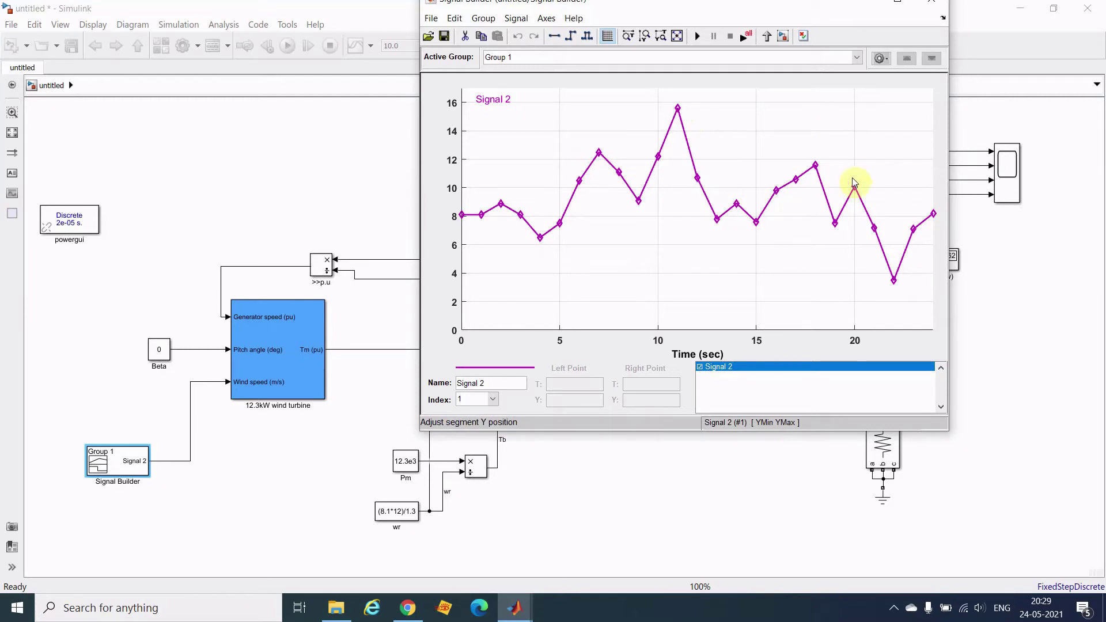
click(937, 6)
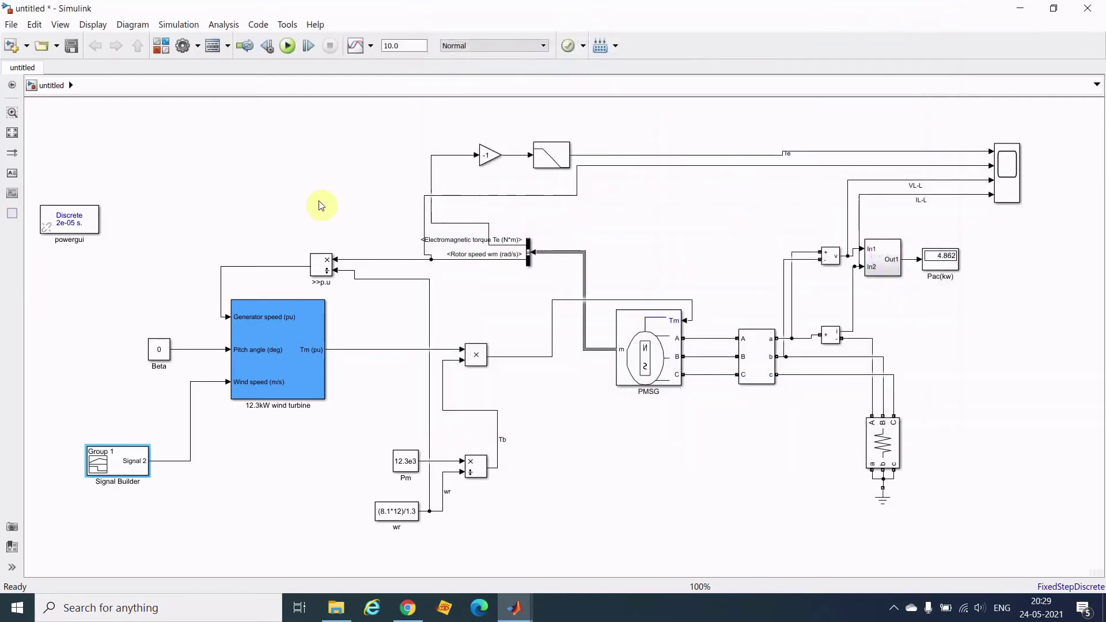
double_click(414, 46)
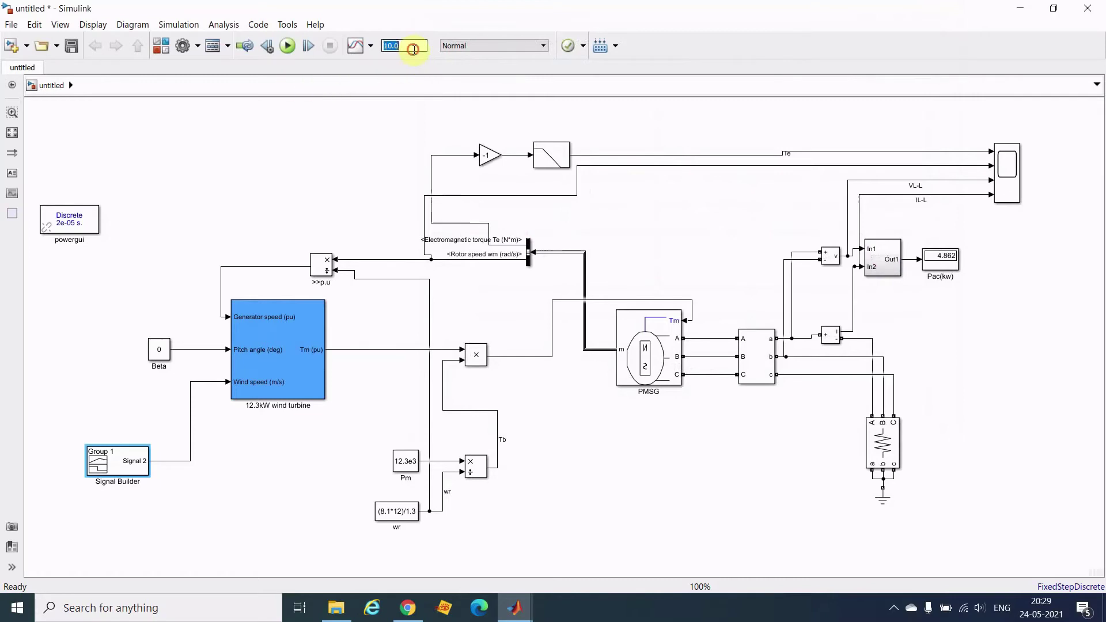
text(24)
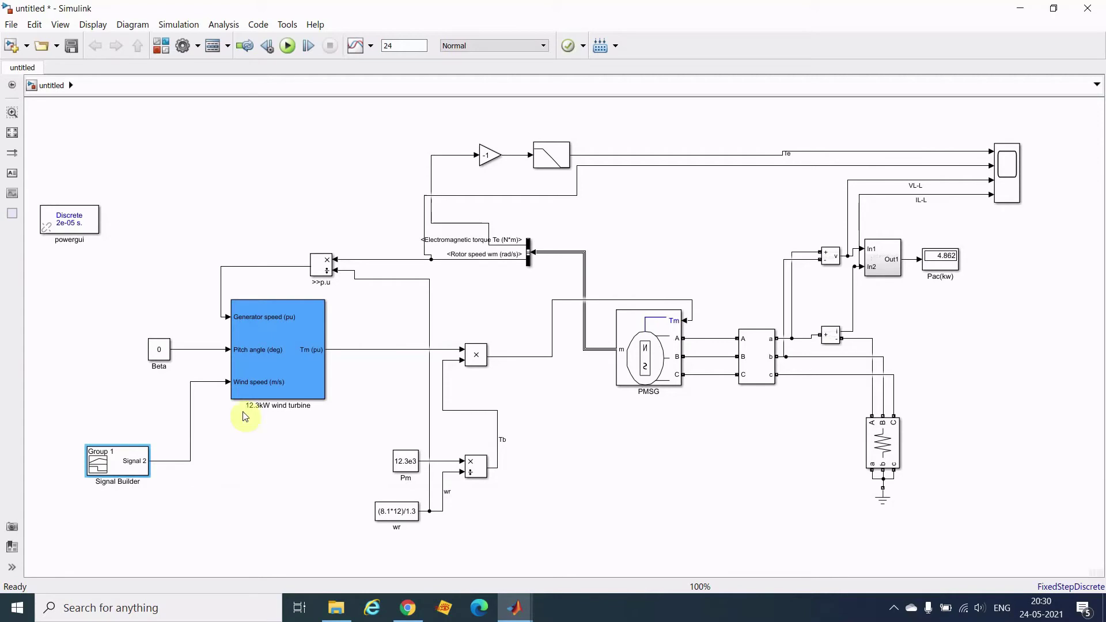
Step: Look under the mask of the 12.3kW wind turbine block and disable its library link for local editing
click(278, 355)
right_click(277, 356)
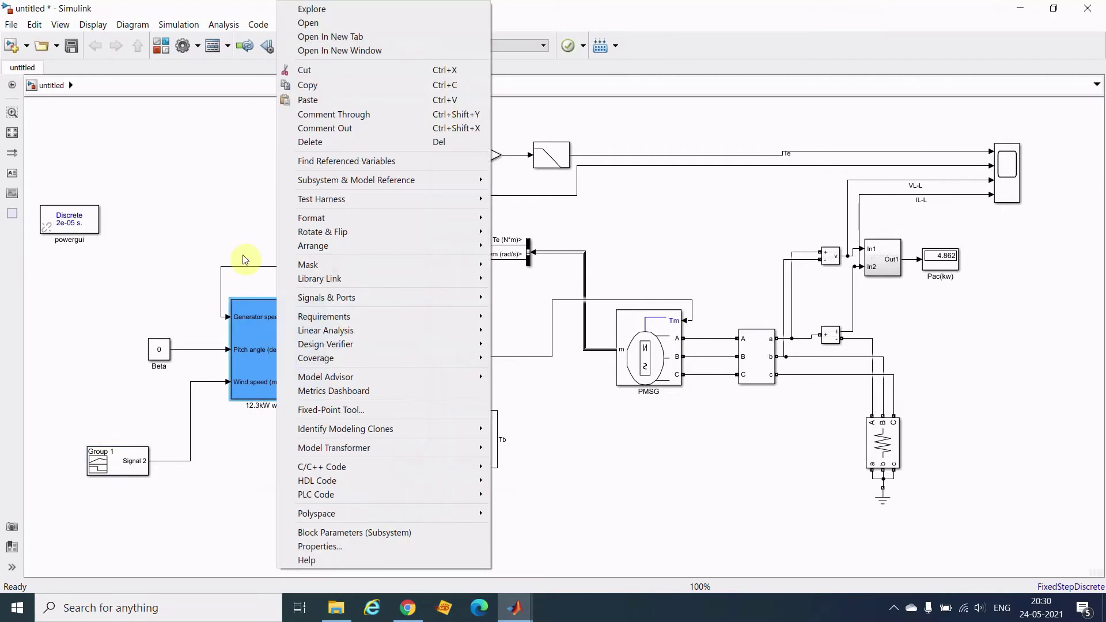
mouse_move(311, 264)
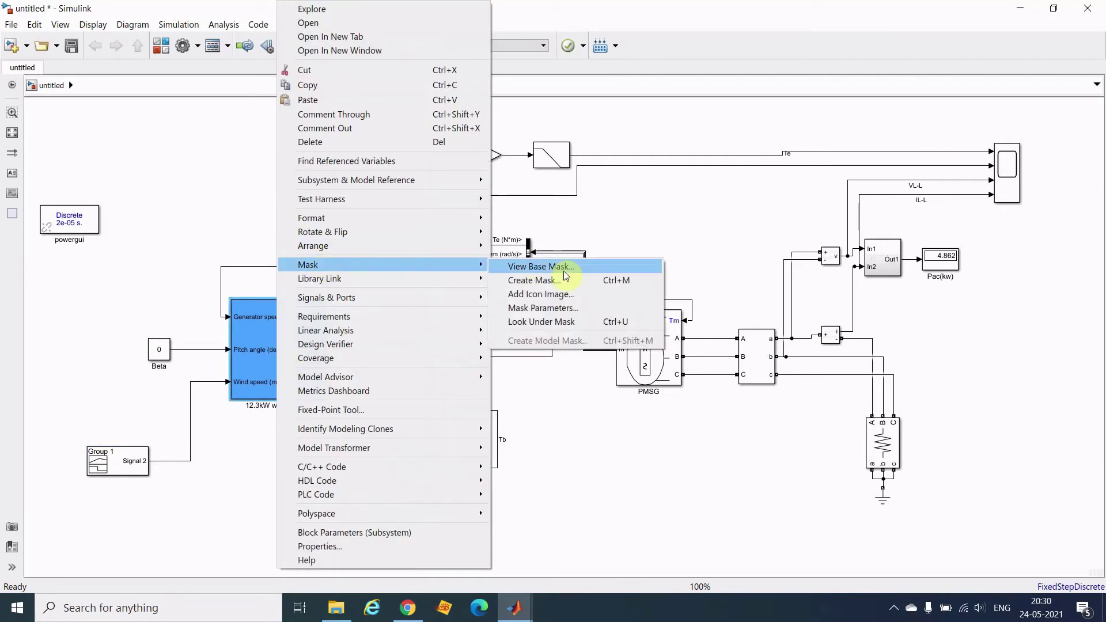
click(559, 321)
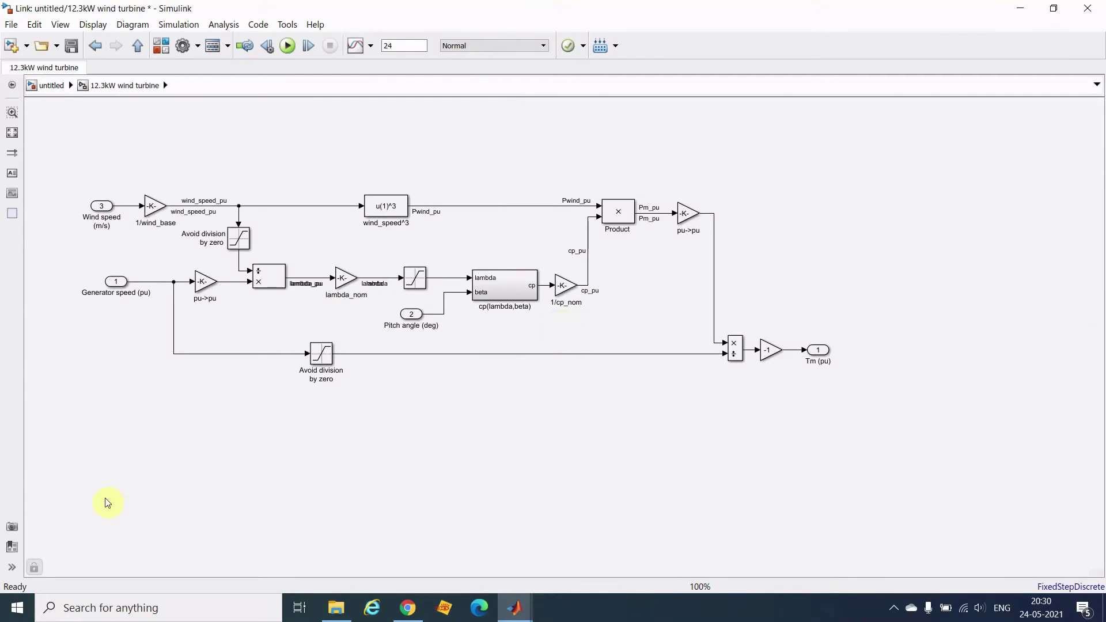
click(34, 568)
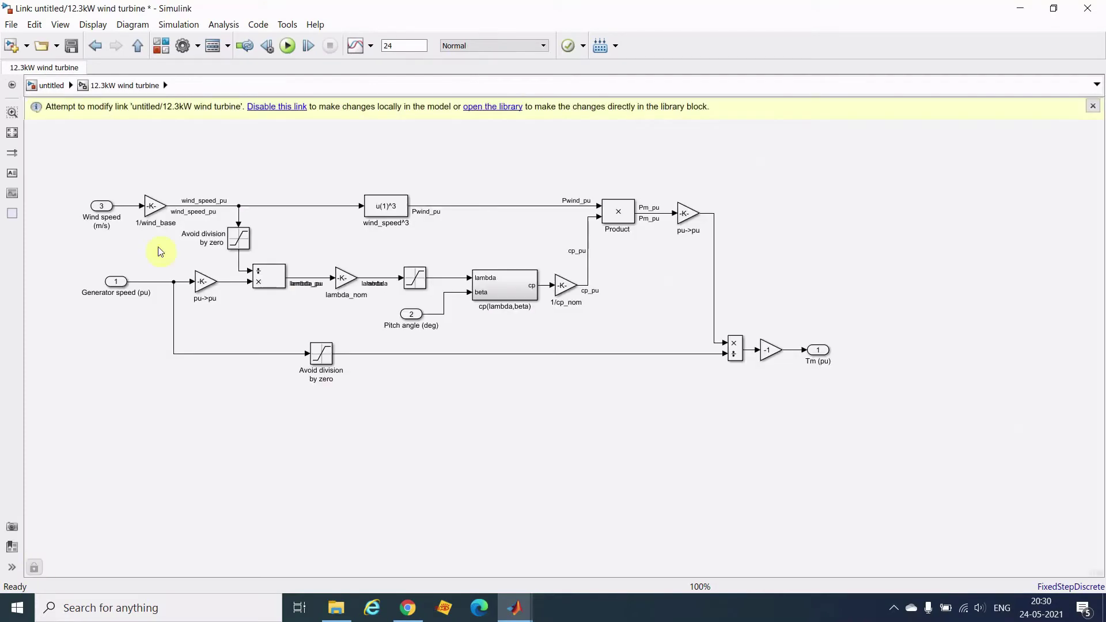
click(294, 107)
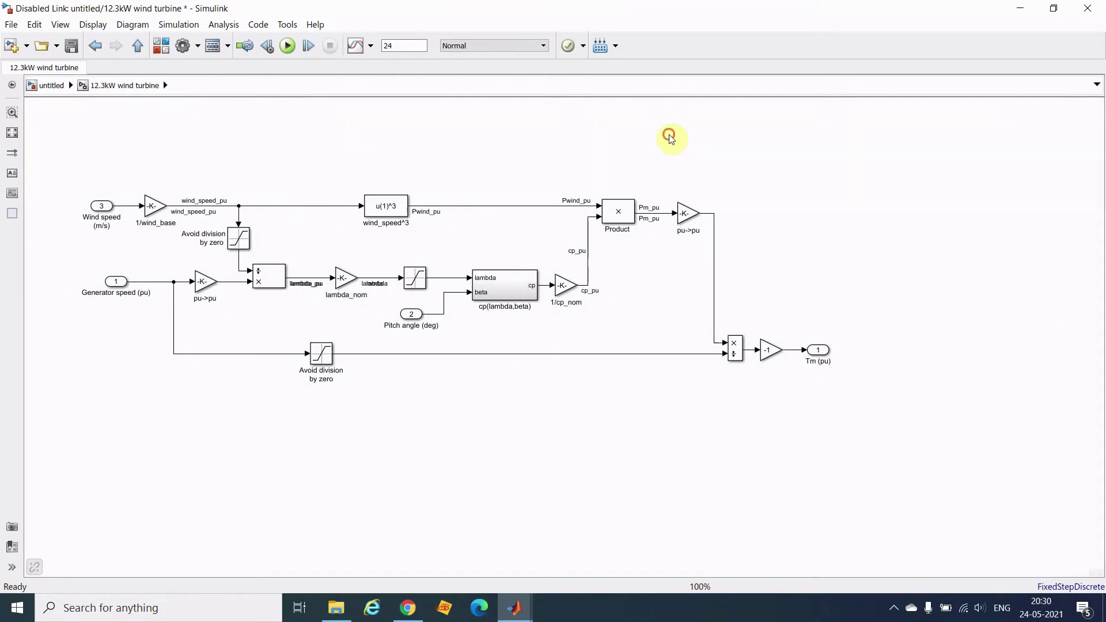
Step: Add a Switch block in the empty area above the turbine diagram and place a copy to its right, slightly lower
scroll(675, 80, up, 5)
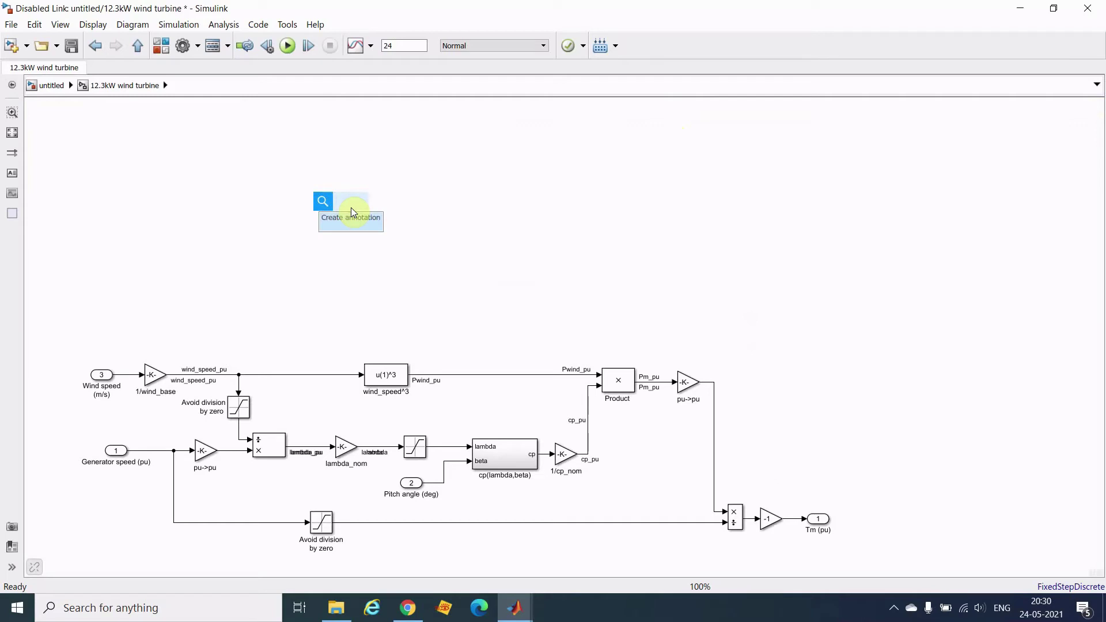
text(swi)
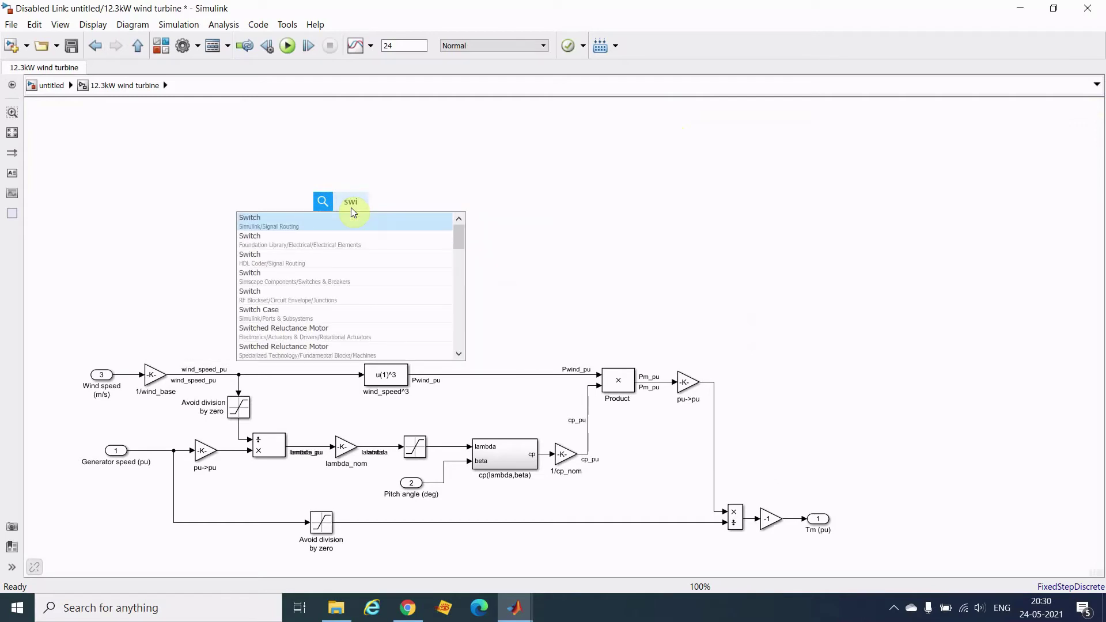
text(tch)
key(Return)
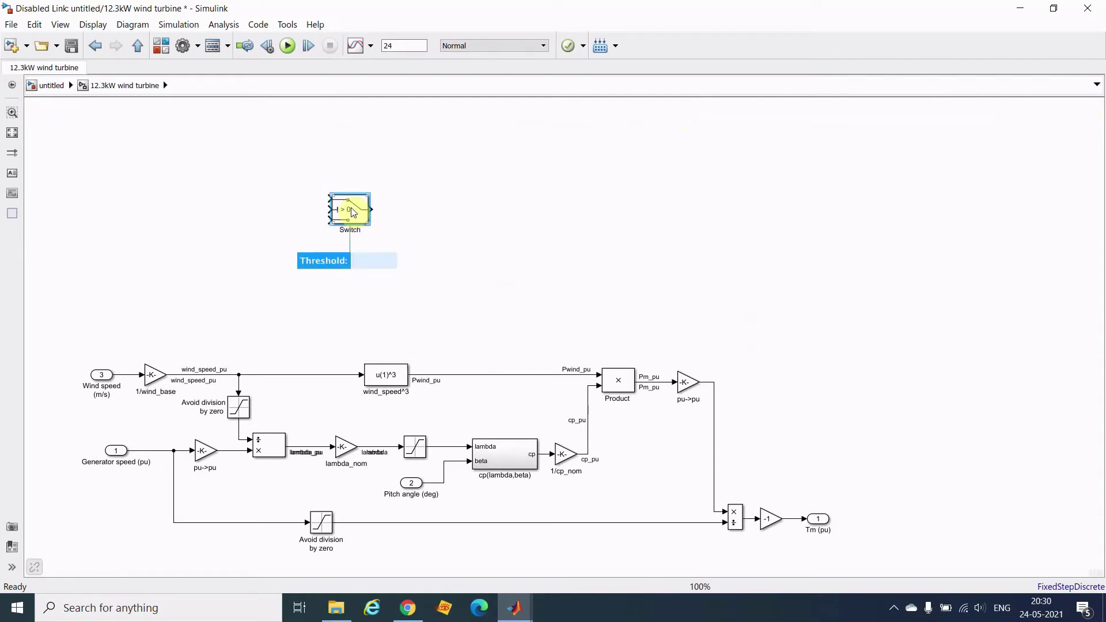
drag(352, 212, 350, 140)
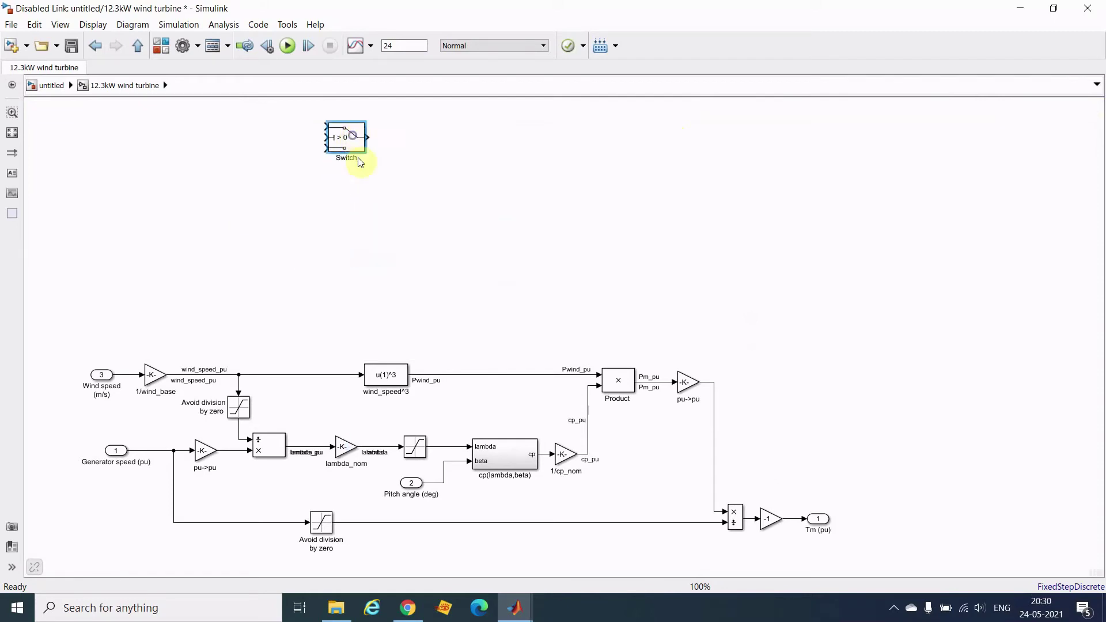
key(ctrl+c)
key(ctrl+v)
drag(385, 212, 507, 165)
click(408, 243)
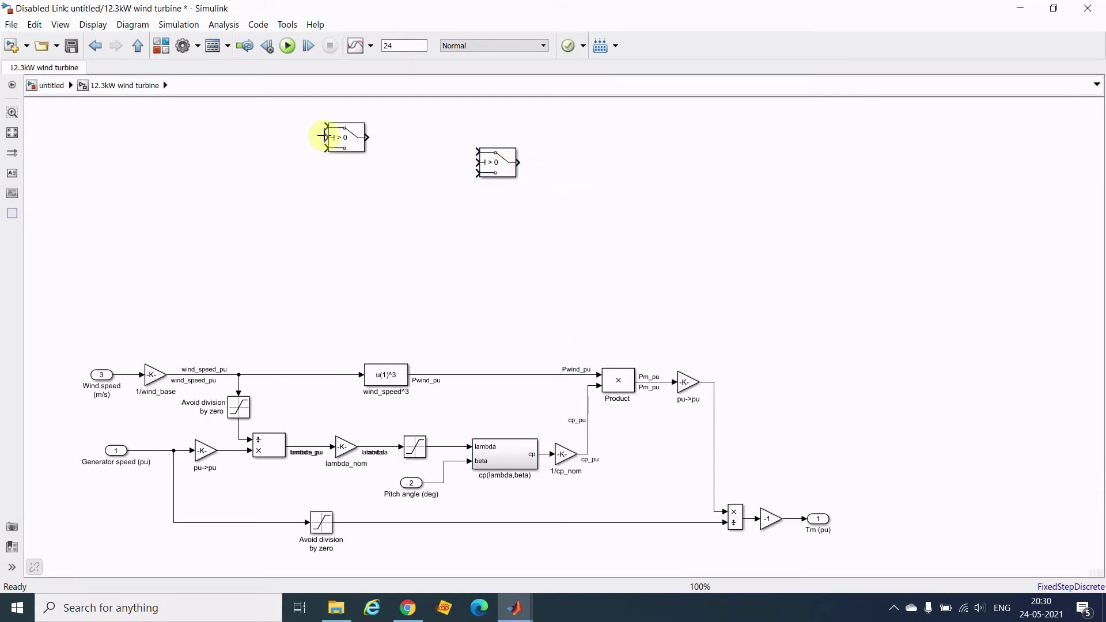
Step: Wire the Wind speed input to the first Switch's control port and set its criterion to u2 >= Threshold with threshold 5
drag(325, 137, 122, 375)
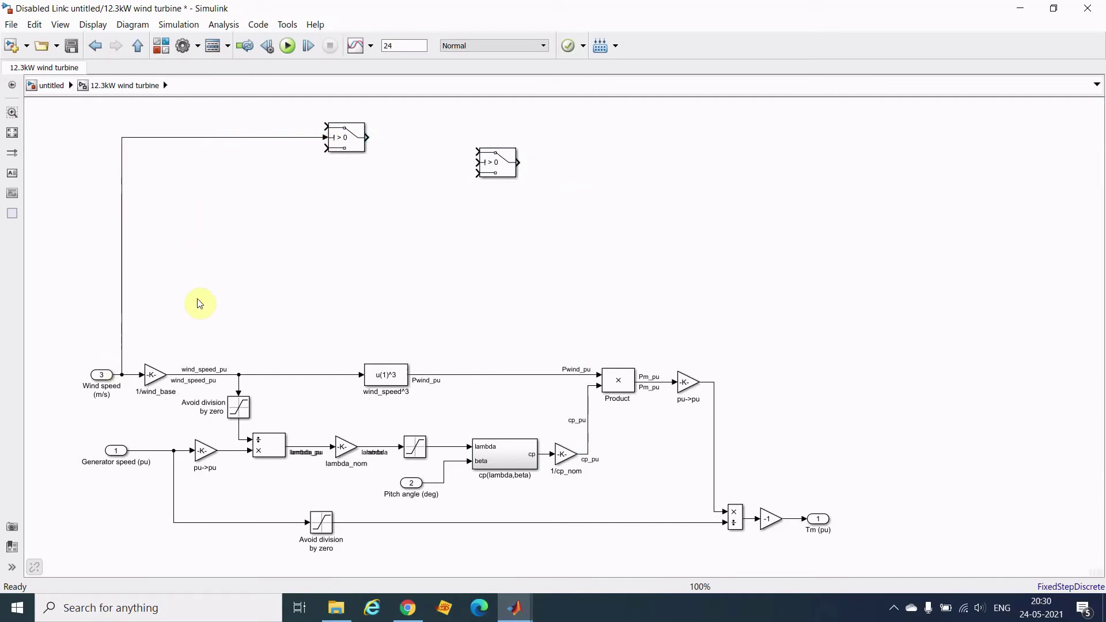
double_click(342, 142)
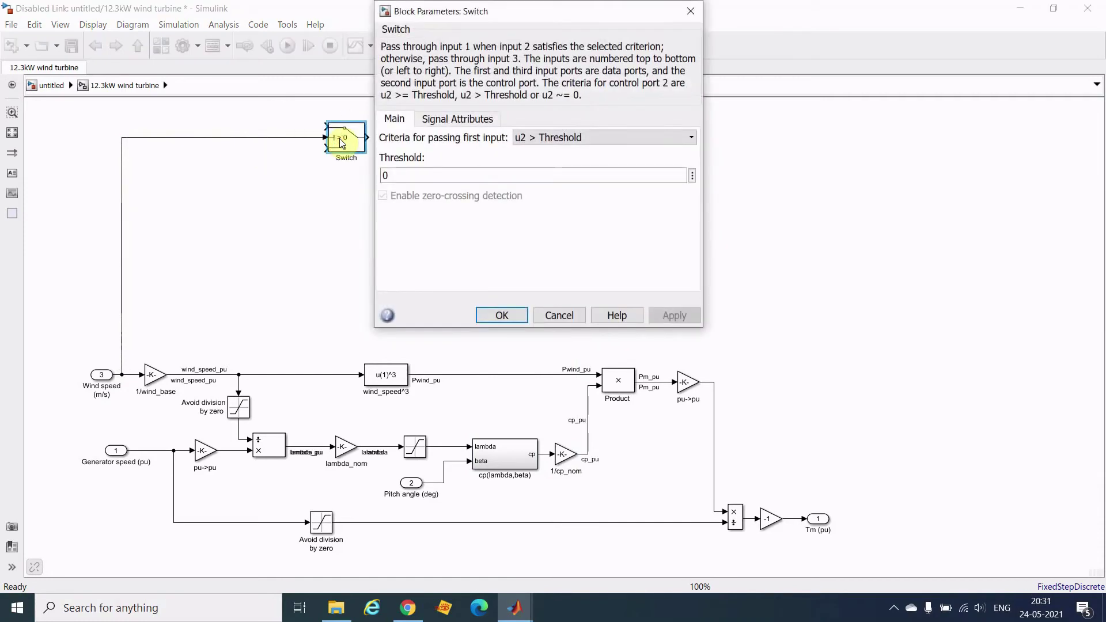
double_click(411, 179)
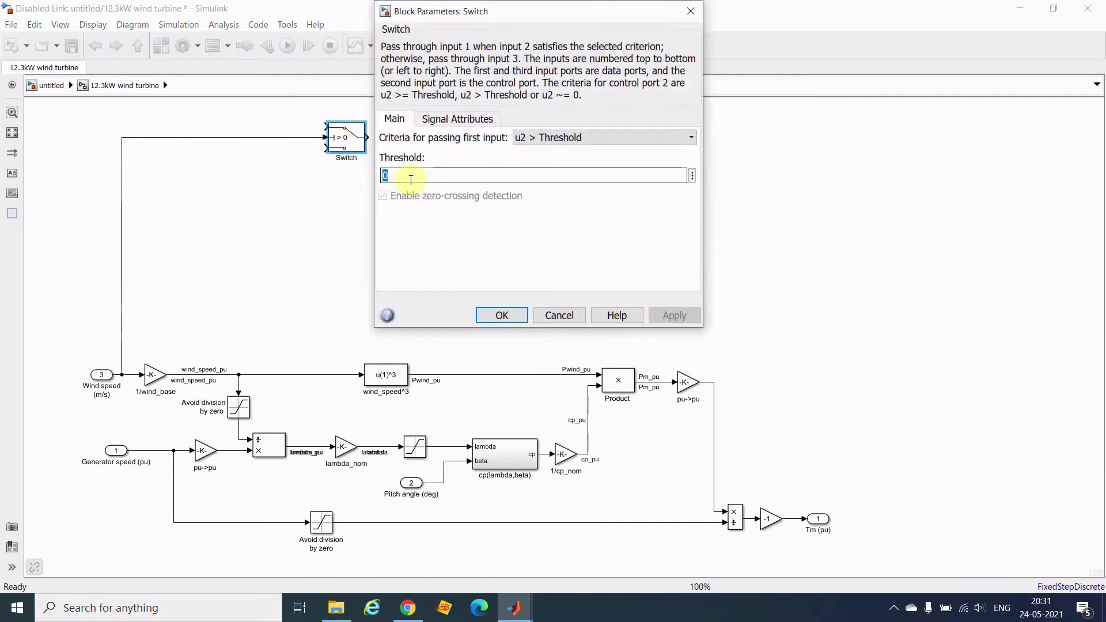
text(5)
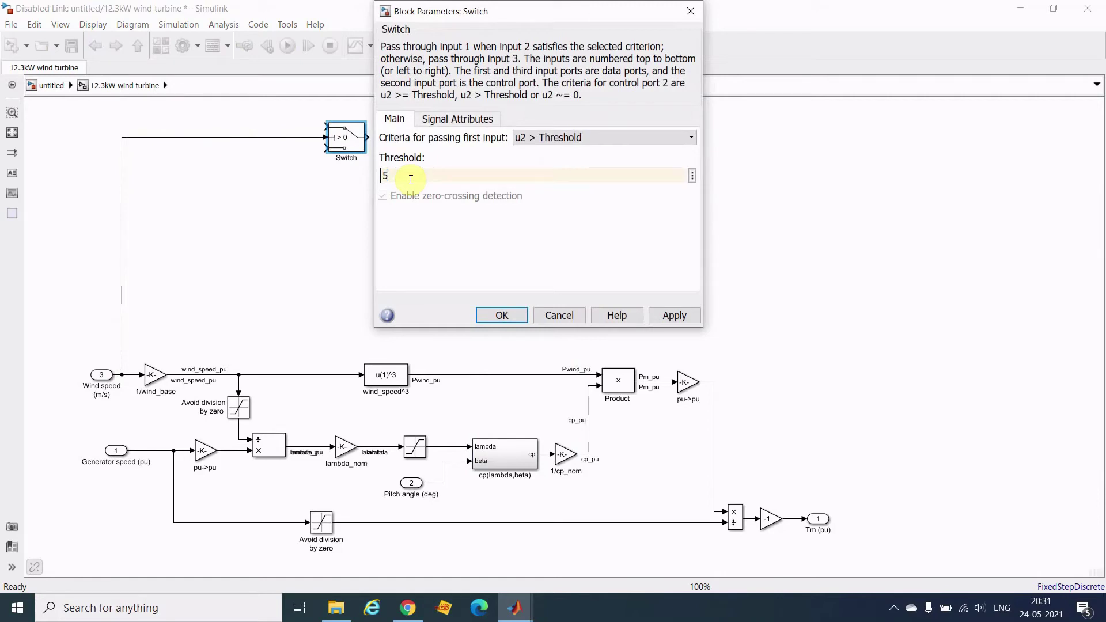
click(570, 137)
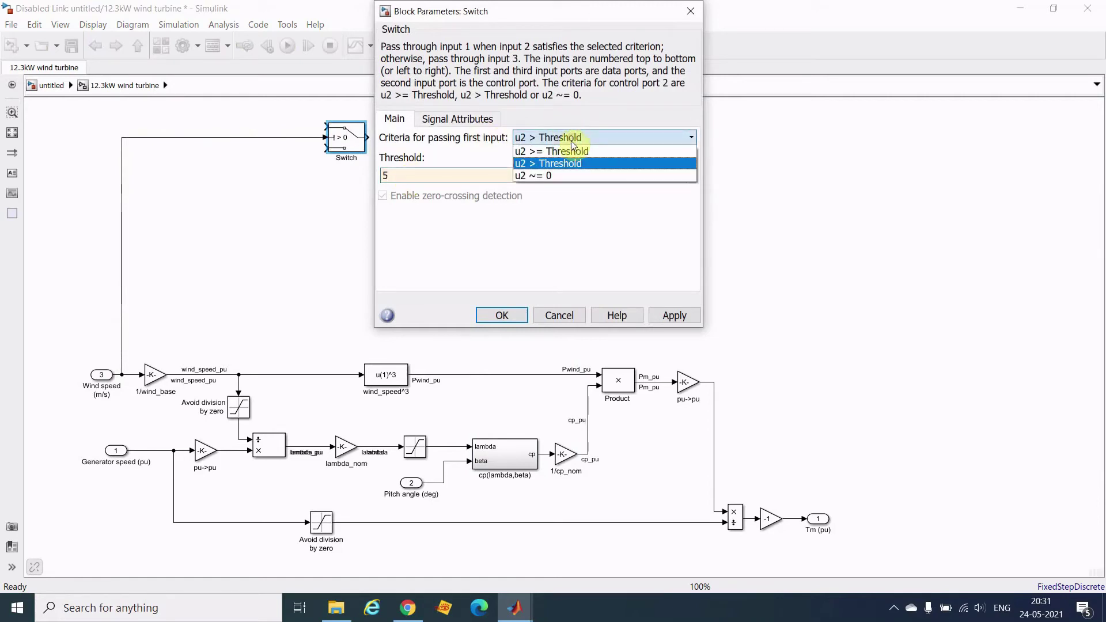
click(563, 151)
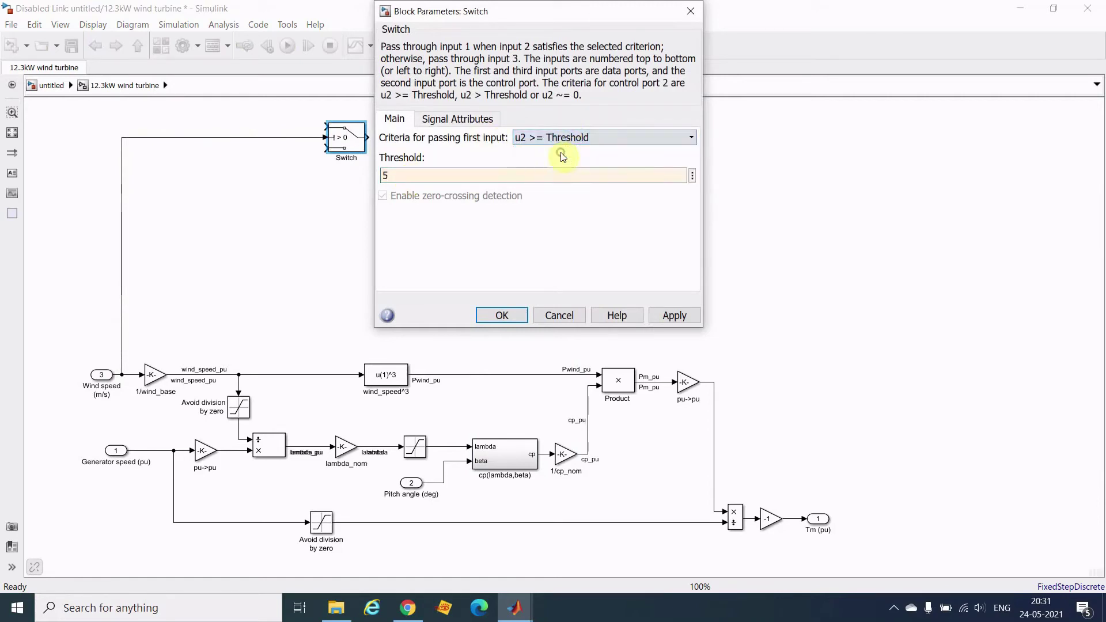
click(678, 319)
click(503, 315)
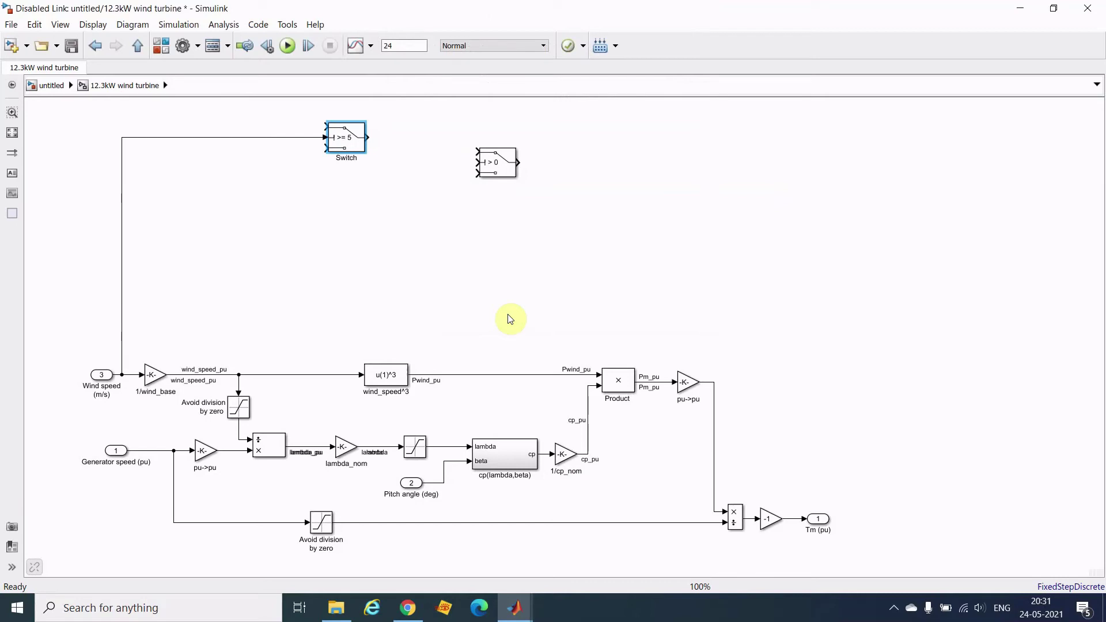
Step: Set the threshold of the second Switch block to 14
double_click(494, 161)
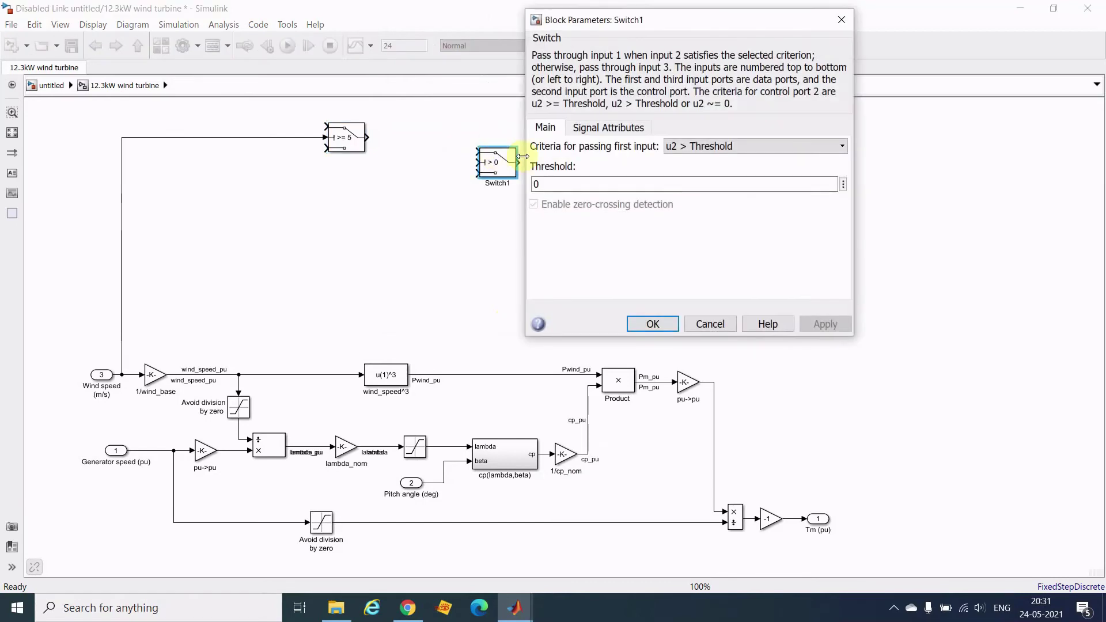
double_click(556, 182)
text(14)
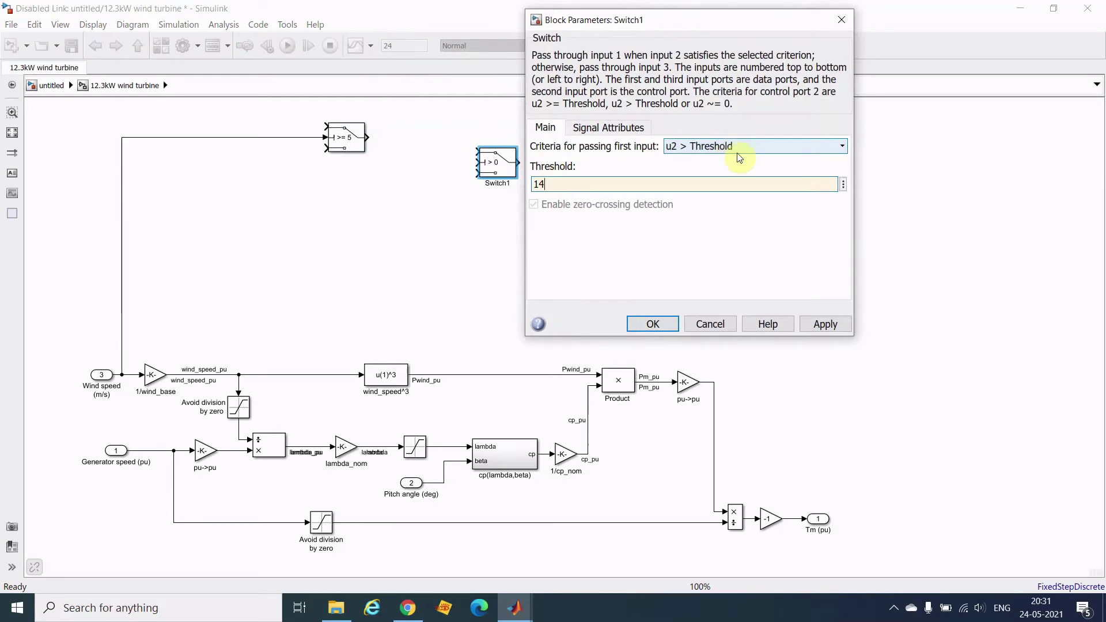
click(826, 325)
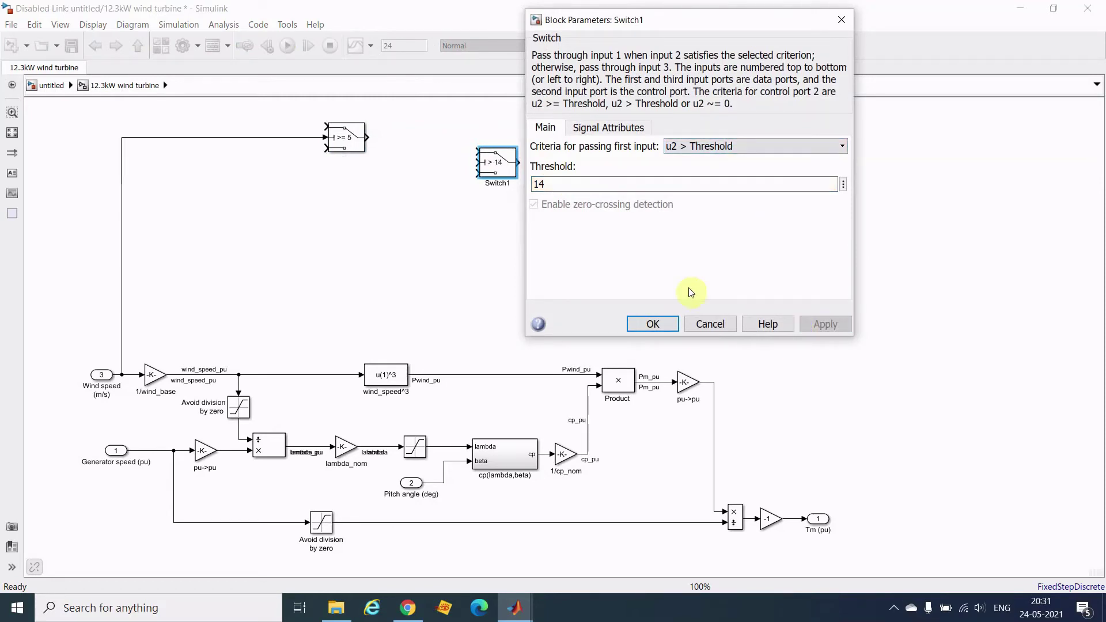
click(655, 325)
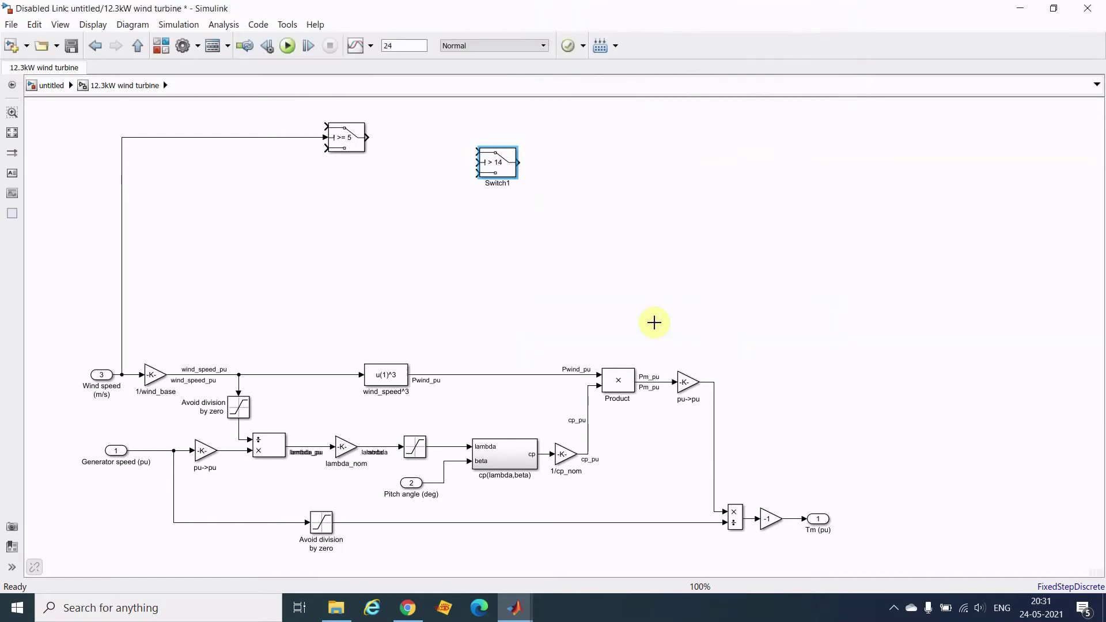
click(462, 226)
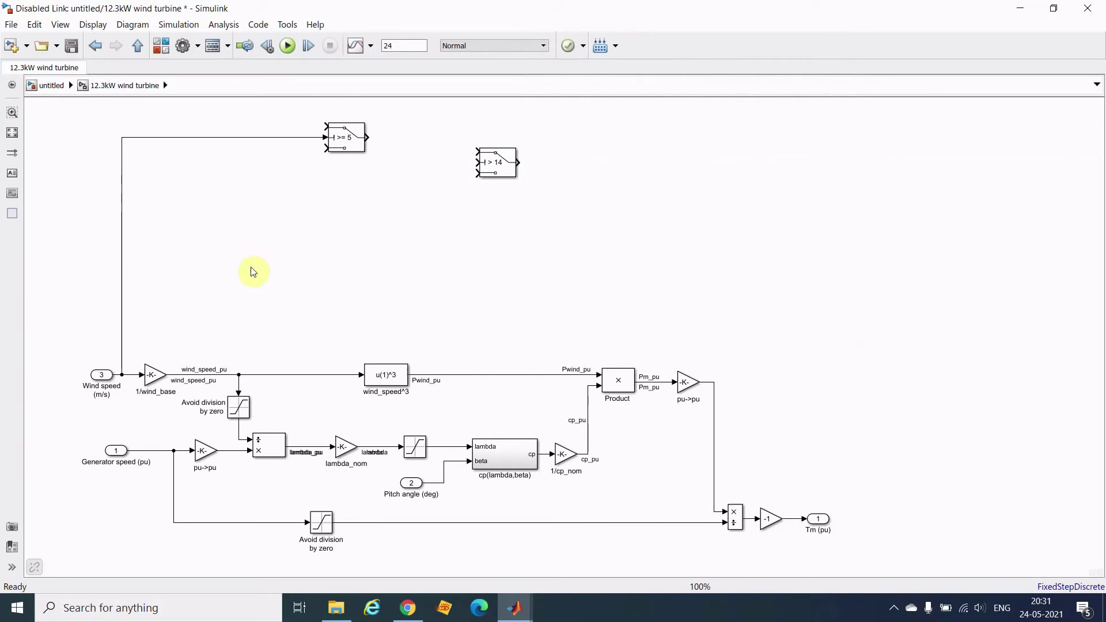
Step: Connect the first data input of the >= 5 Switch to the wind_speed_pu signal after the 1/wind_base gain
click(335, 144)
click(320, 133)
mouse_move(324, 125)
mouse_down()
mouse_move(284, 116)
mouse_move(230, 161)
mouse_move(222, 247)
mouse_move(200, 279)
mouse_up()
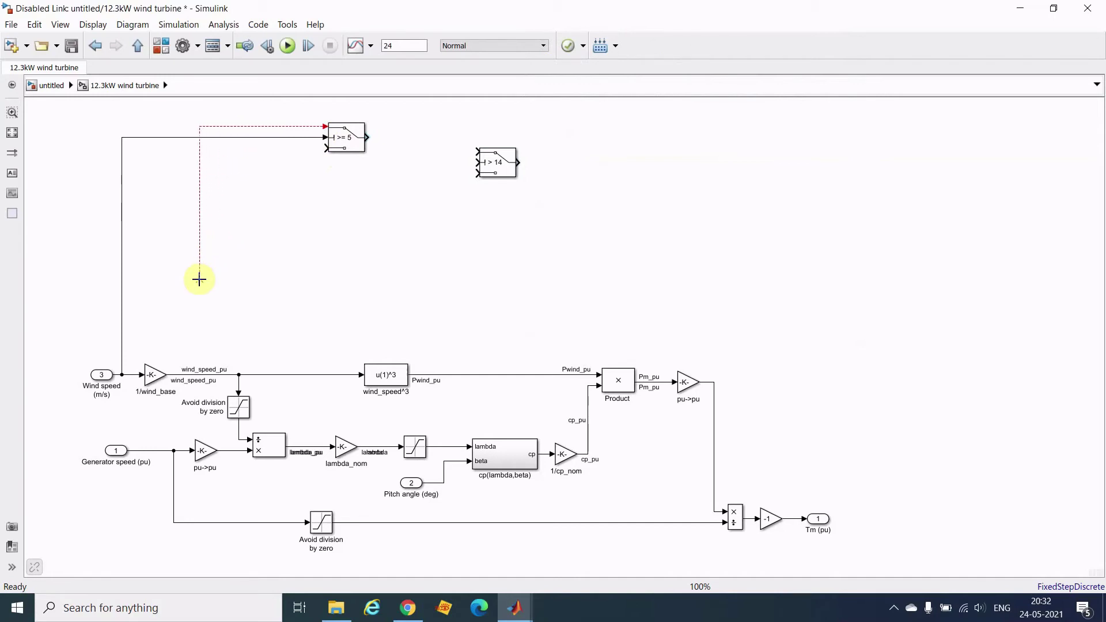
drag(199, 279, 200, 278)
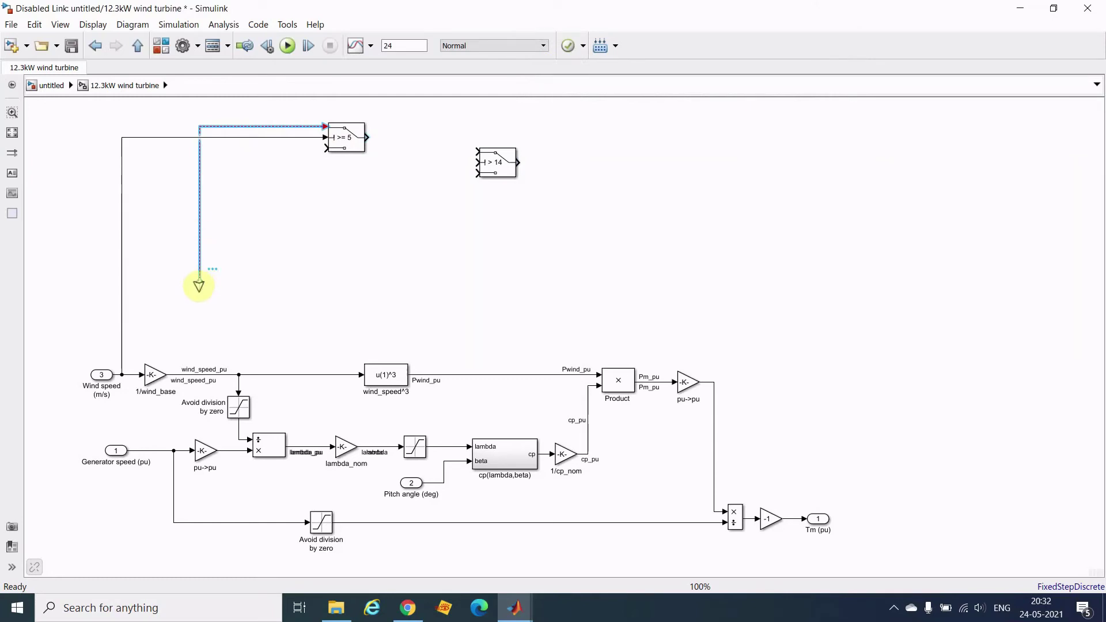
drag(198, 287, 197, 377)
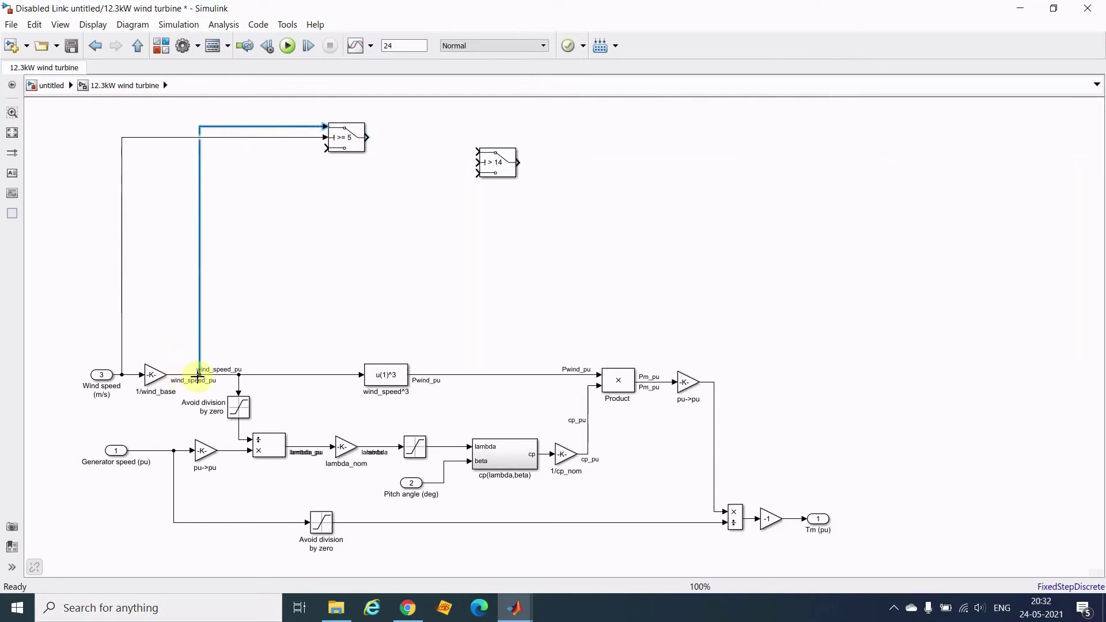
click(260, 242)
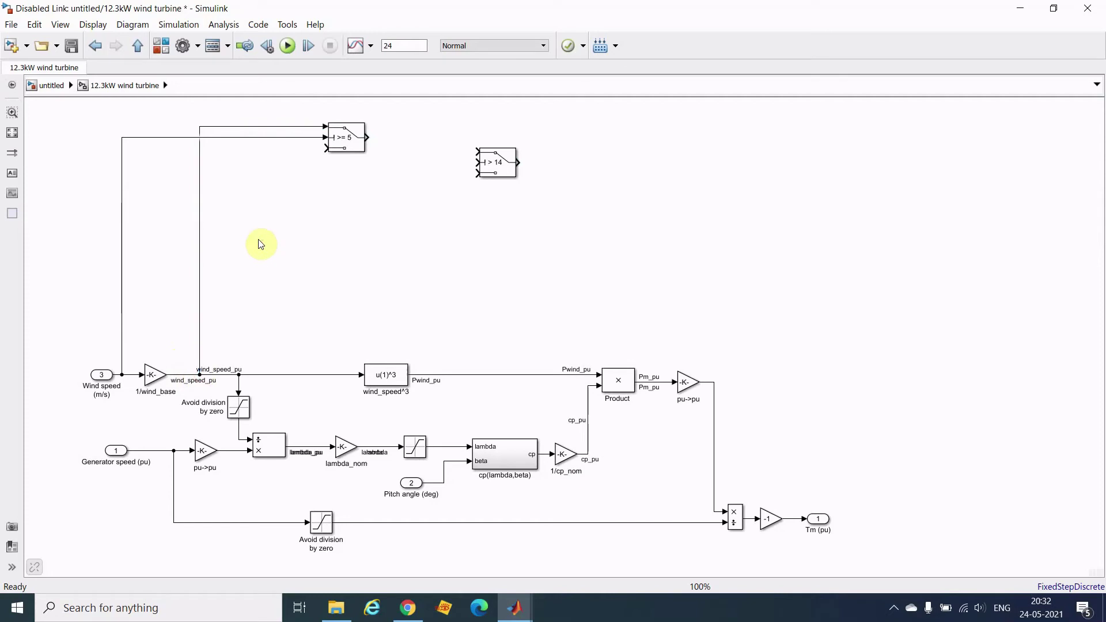
Step: Add a Constant block with value 0 and connect it to the third input of the >= 5 Switch
double_click(318, 232)
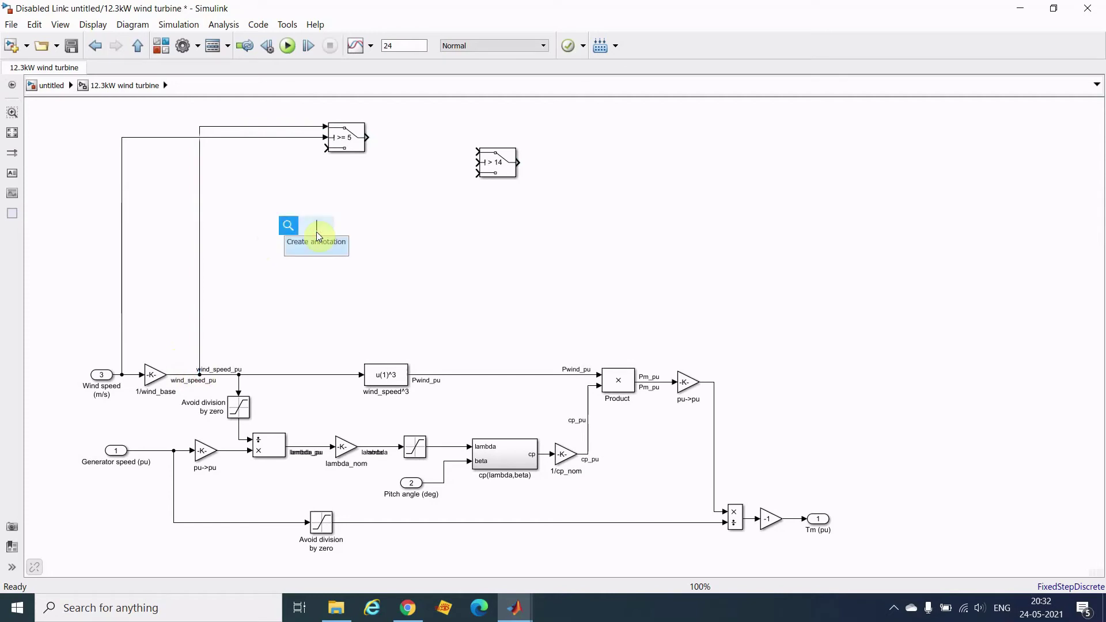
text(cons)
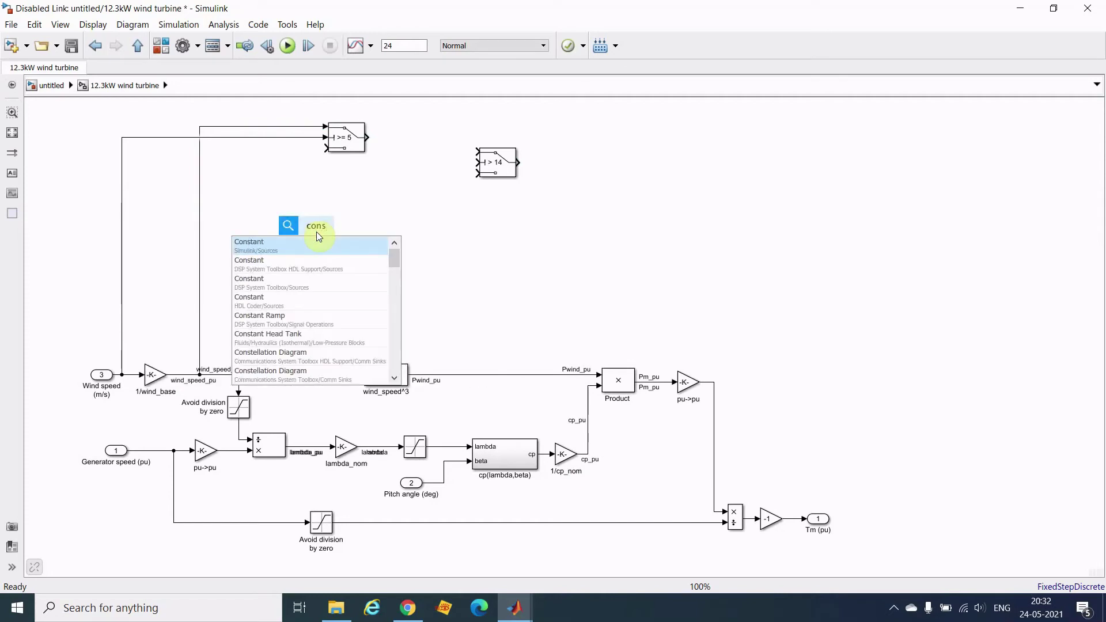
key(Return)
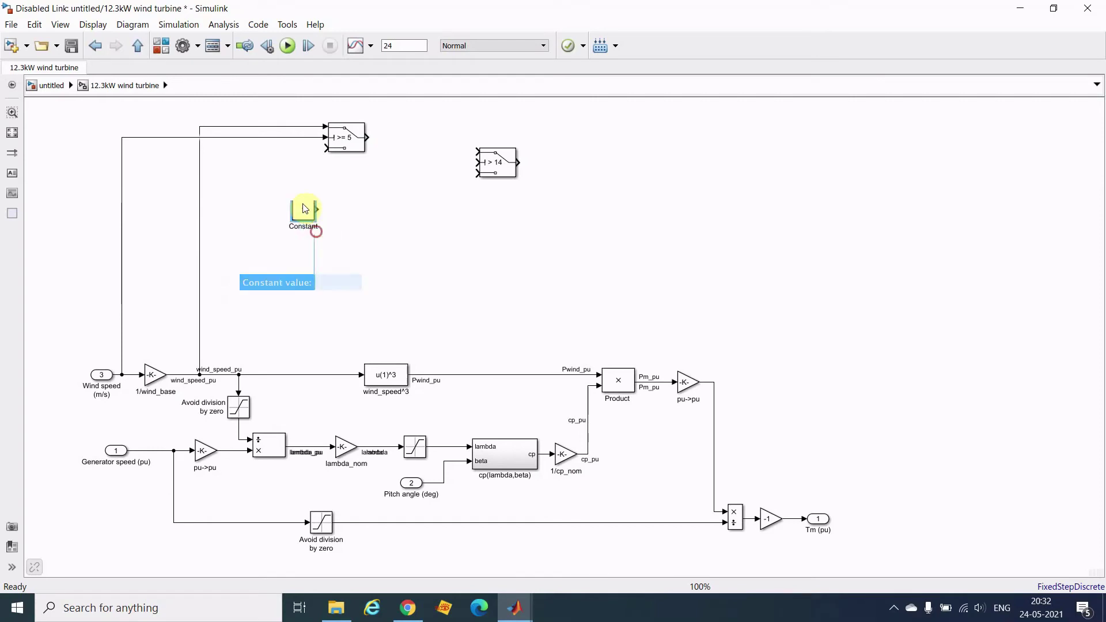
drag(305, 208, 325, 148)
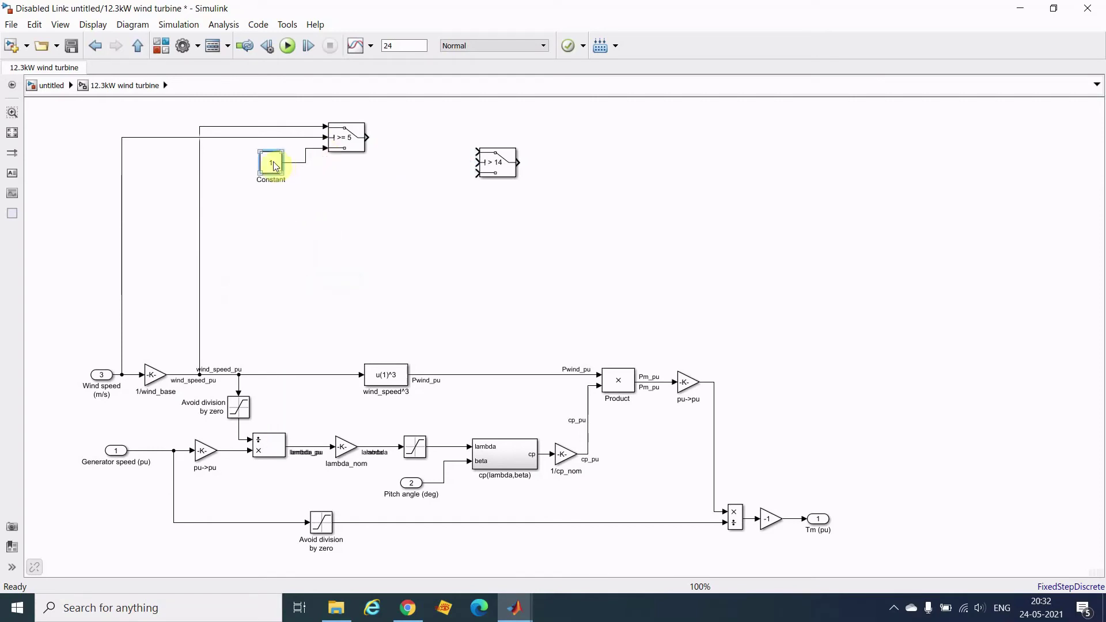
double_click(272, 164)
text(0)
key(Return)
click(355, 233)
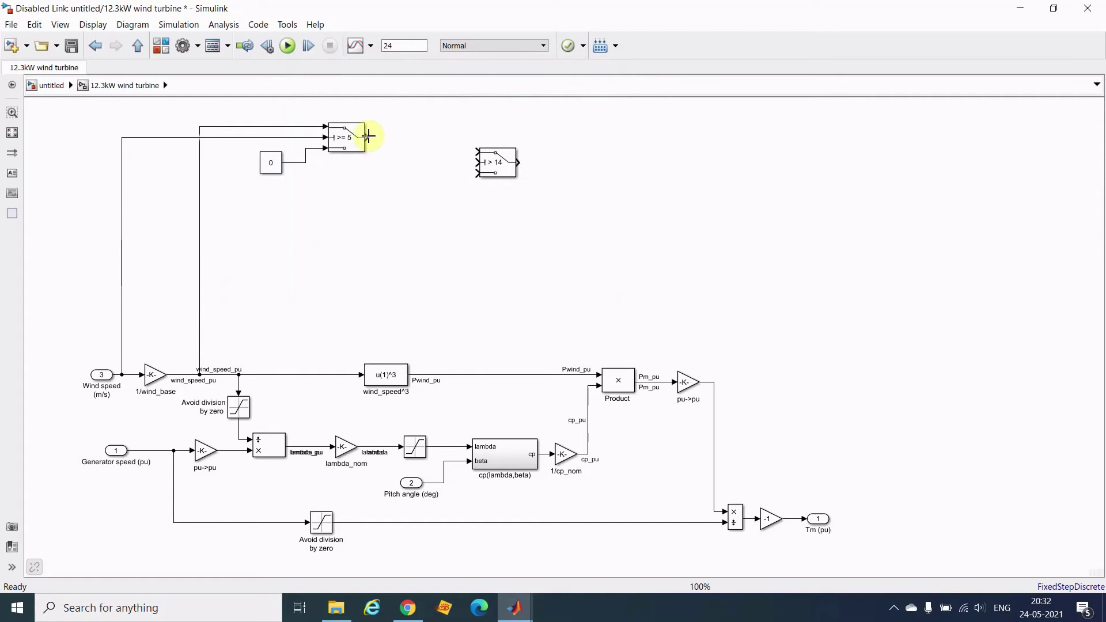
Step: Align the > 14 Switch with the first one and branch the Wind speed line to its control port, routed below the first Switch
drag(369, 136, 390, 138)
mouse_move(494, 162)
mouse_down()
mouse_move(549, 139)
mouse_move(224, 181)
mouse_move(228, 140)
mouse_up()
click(450, 248)
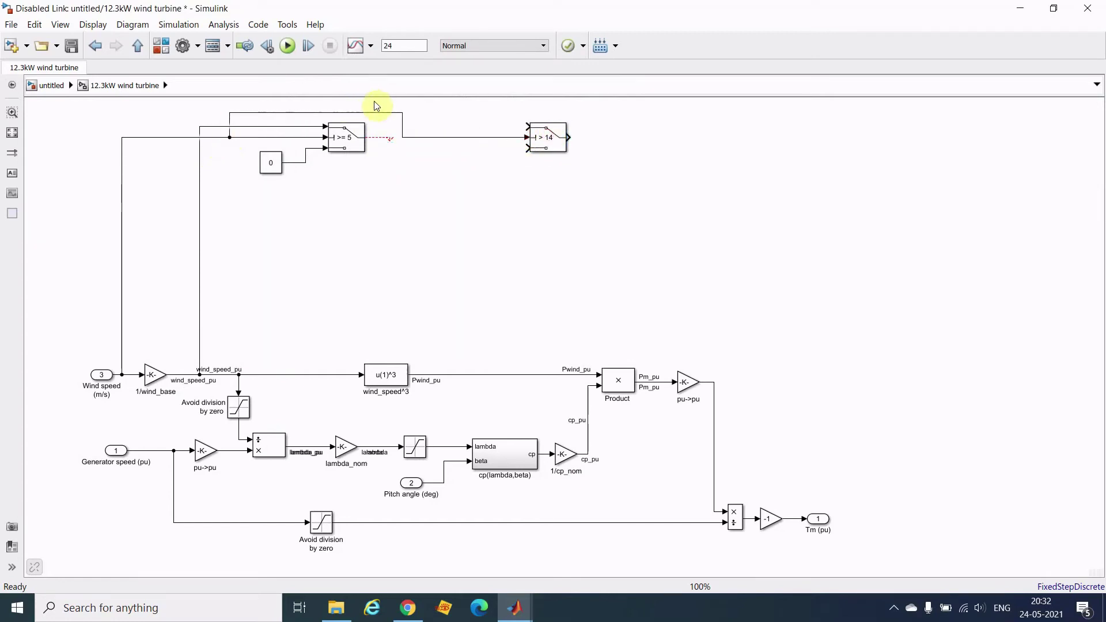
drag(382, 113, 380, 221)
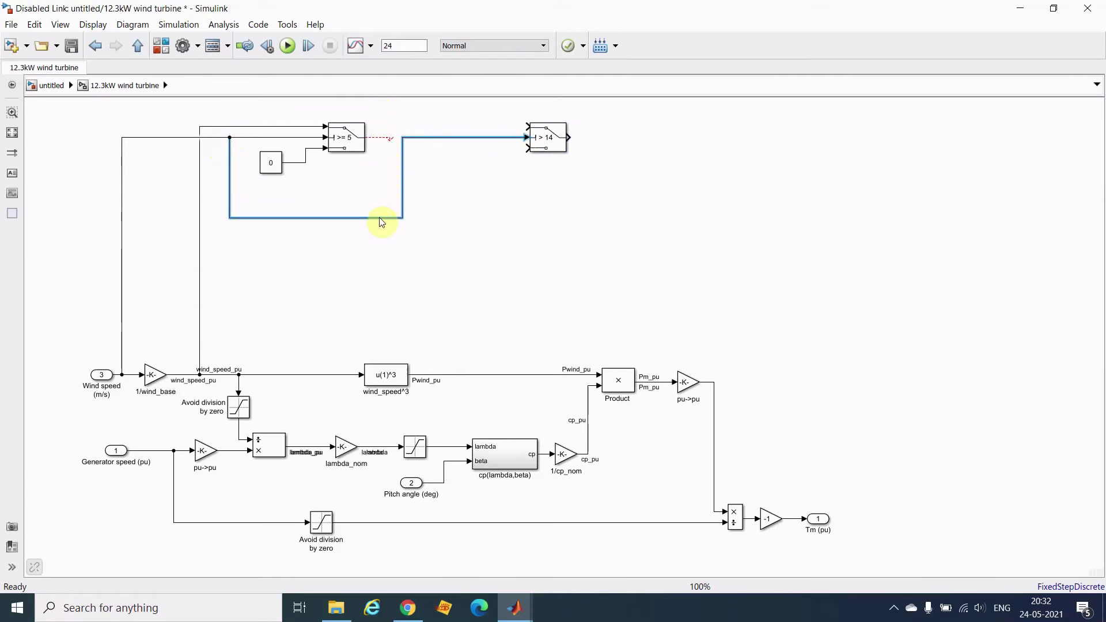
click(501, 233)
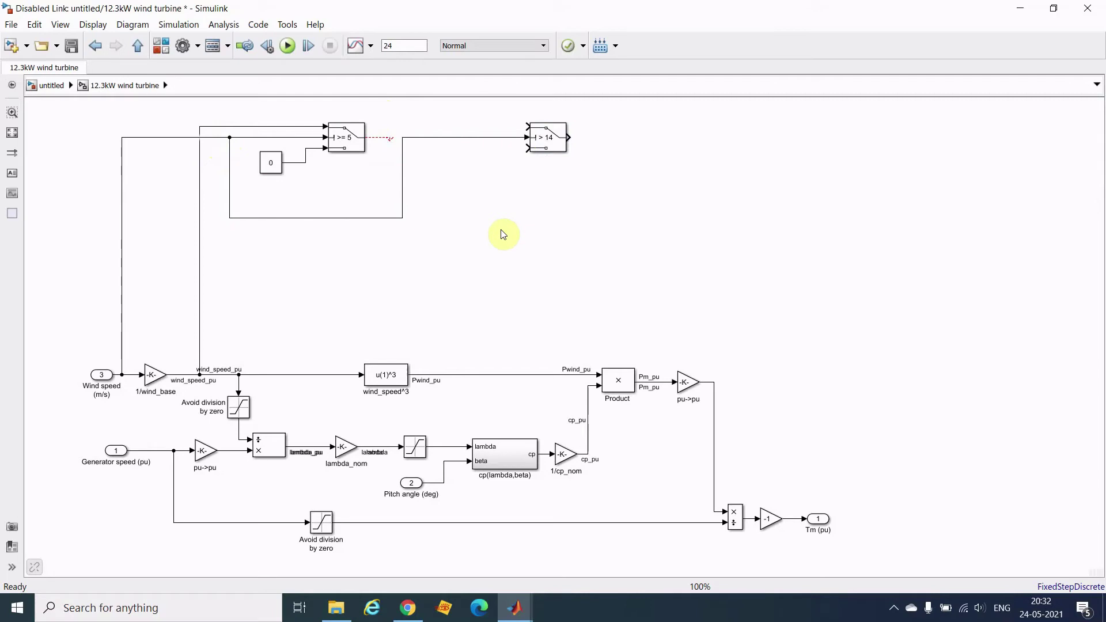
Step: Copy the 0 Constant block and connect the copy to the first input of the > 14 Switch
click(550, 139)
click(273, 168)
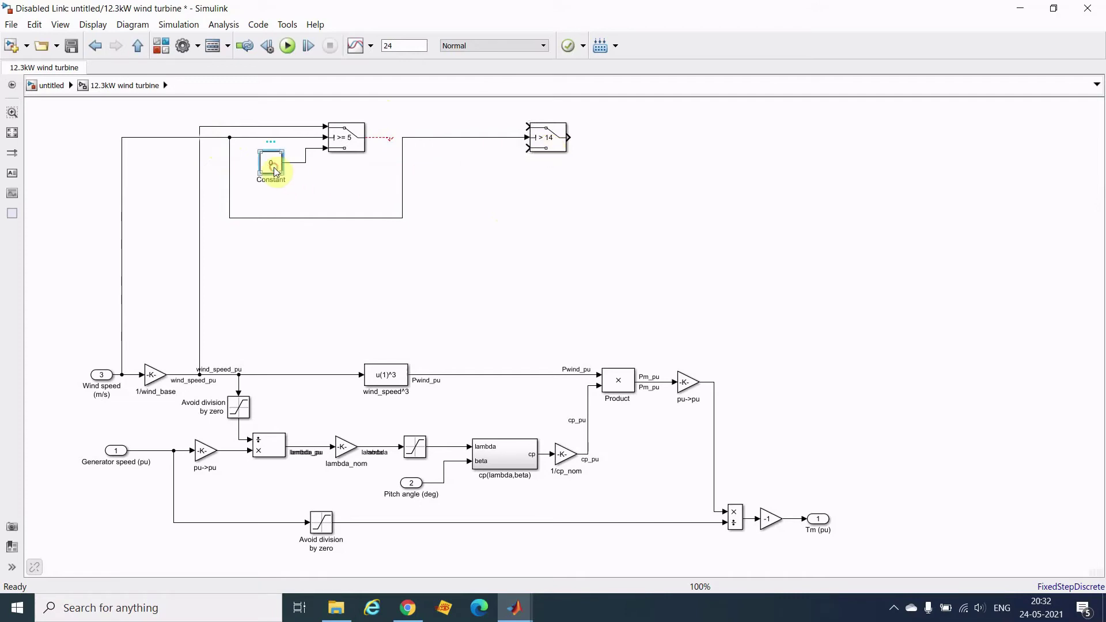
drag(275, 171, 528, 126)
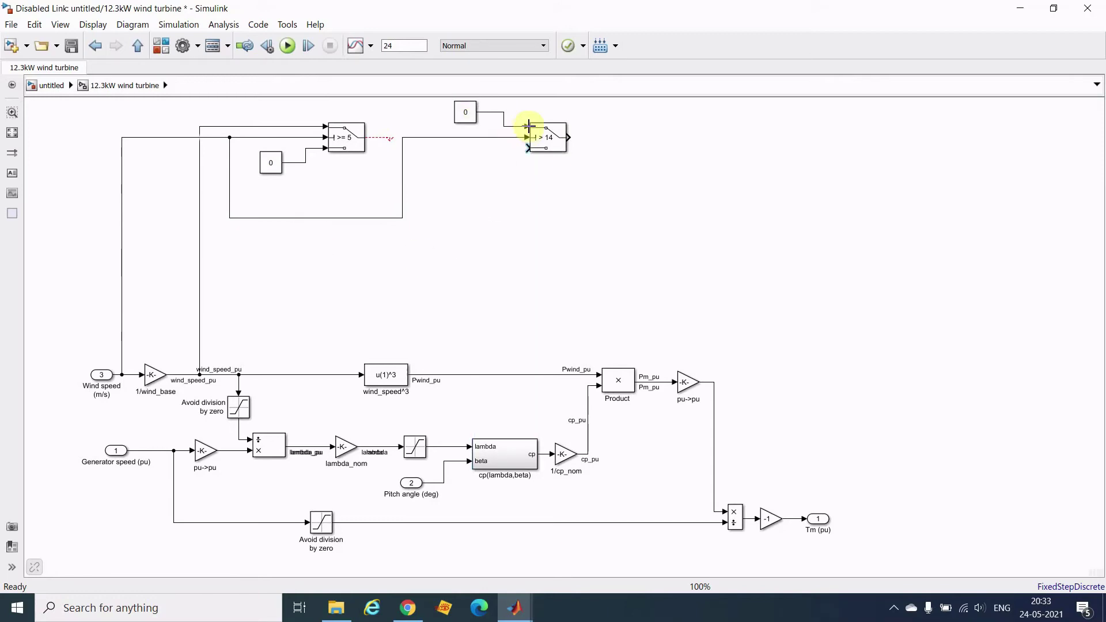
click(492, 203)
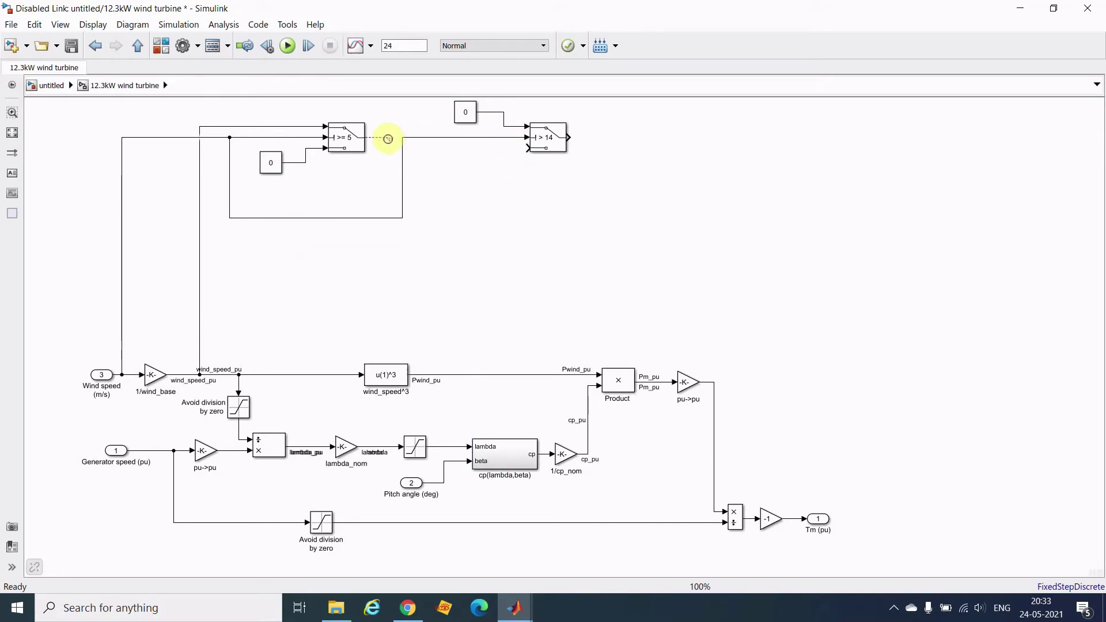
Step: Connect the >= 5 Switch's output to the > 14 Switch's third input and shift the wind speed branch's vertical segment toward the second Switch
drag(388, 139, 527, 153)
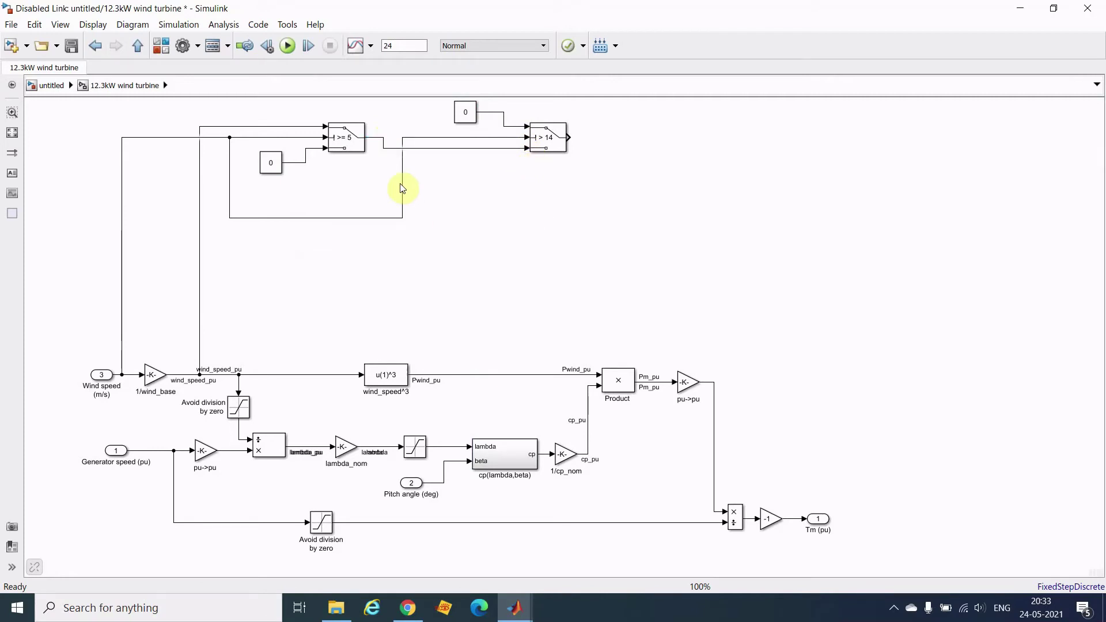
drag(404, 186, 479, 195)
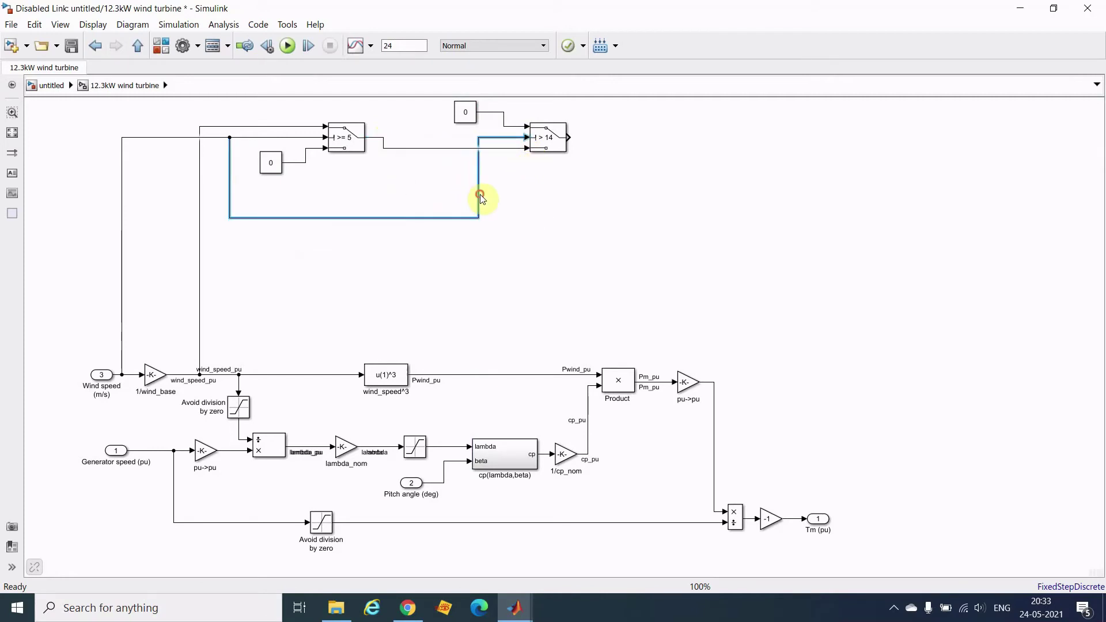
click(531, 240)
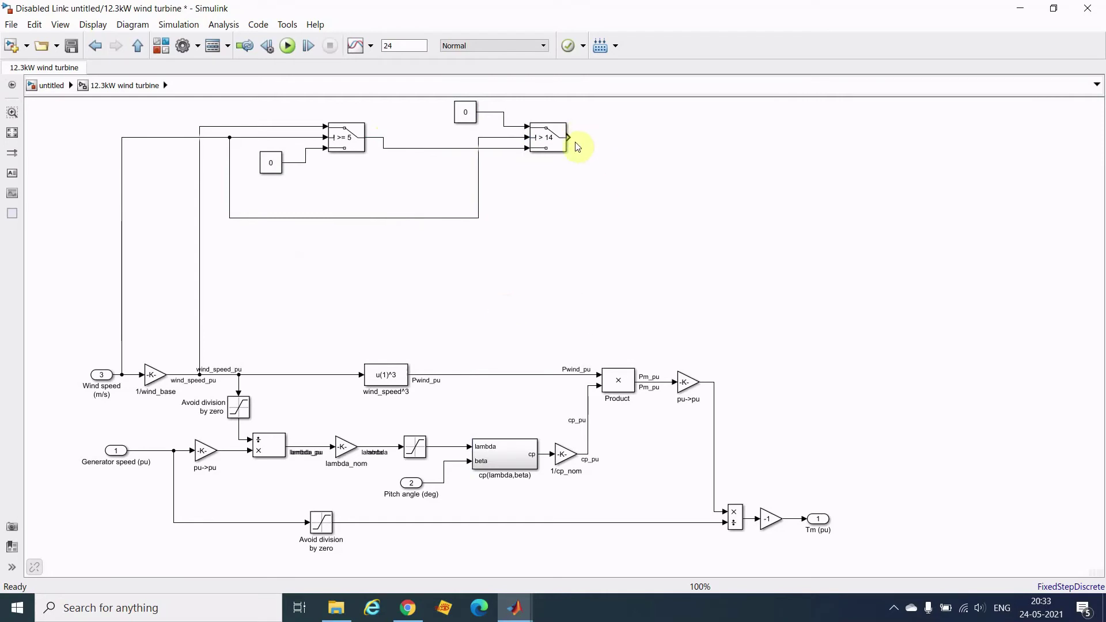
Step: Change the expression of the wind_speed^3 function block to u(1)^2
double_click(395, 375)
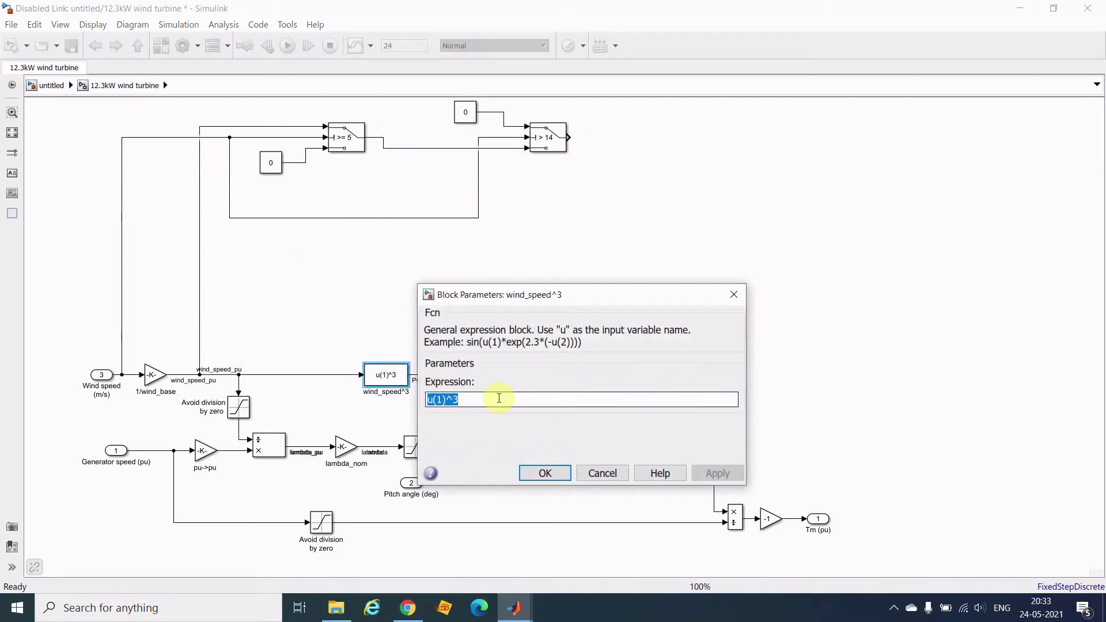
click(498, 398)
key(BackSpace)
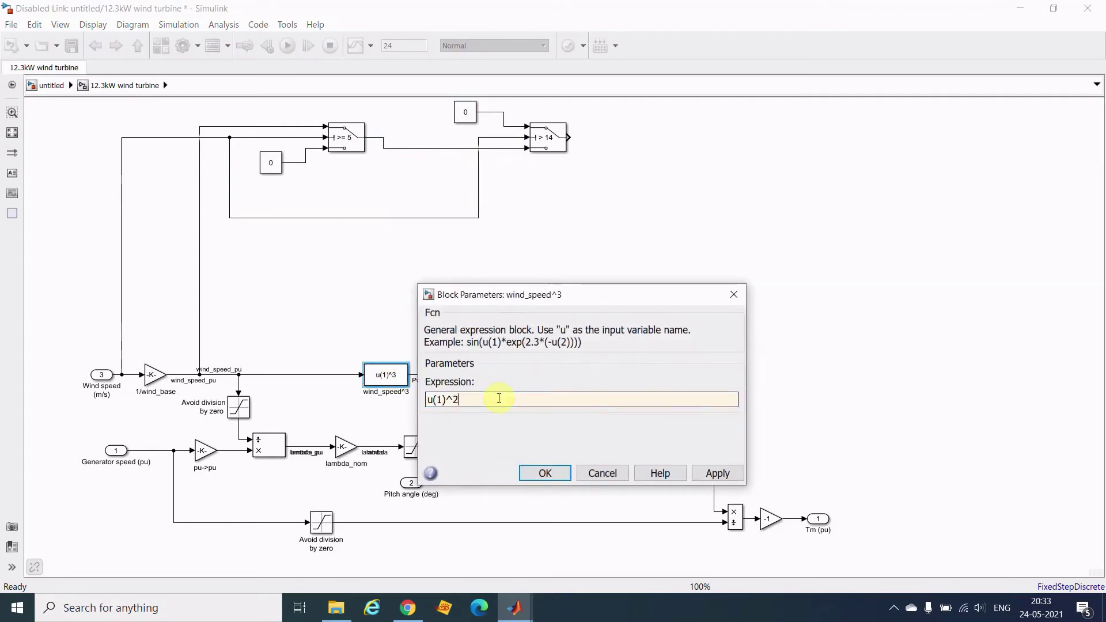
text(2)
key(Return)
Step: Set the Product block's number of inputs to 3
click(621, 379)
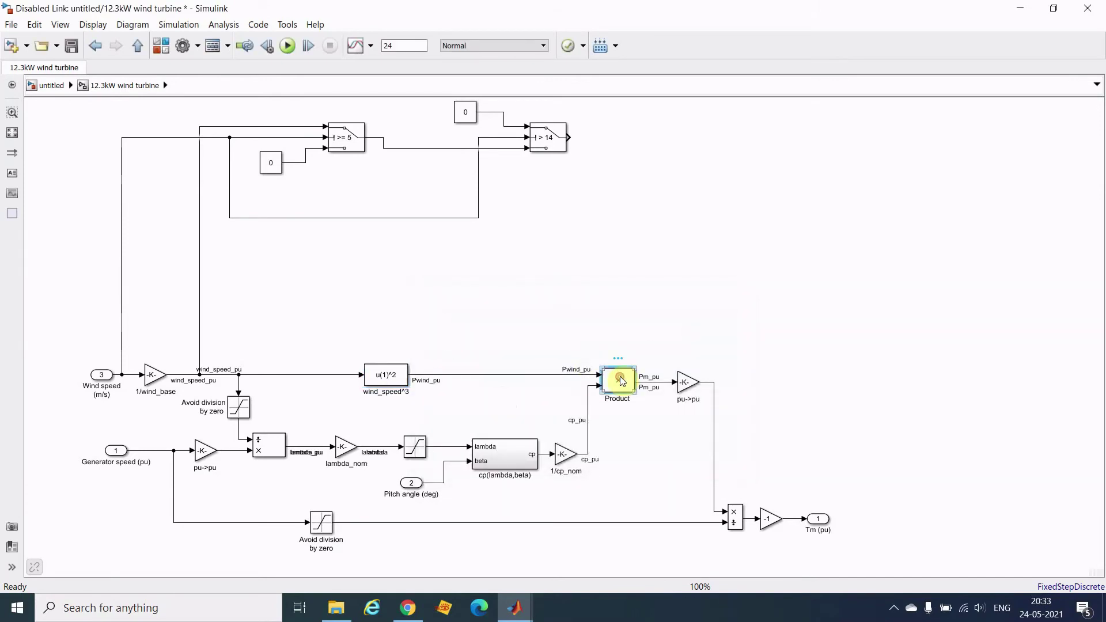
double_click(621, 379)
double_click(661, 419)
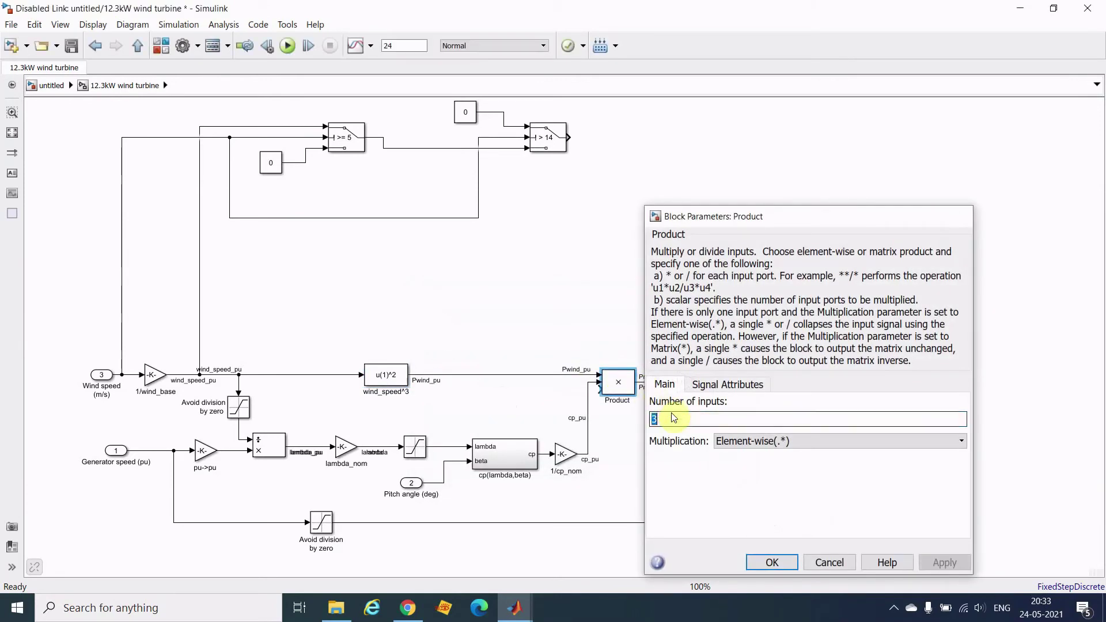
key(Return)
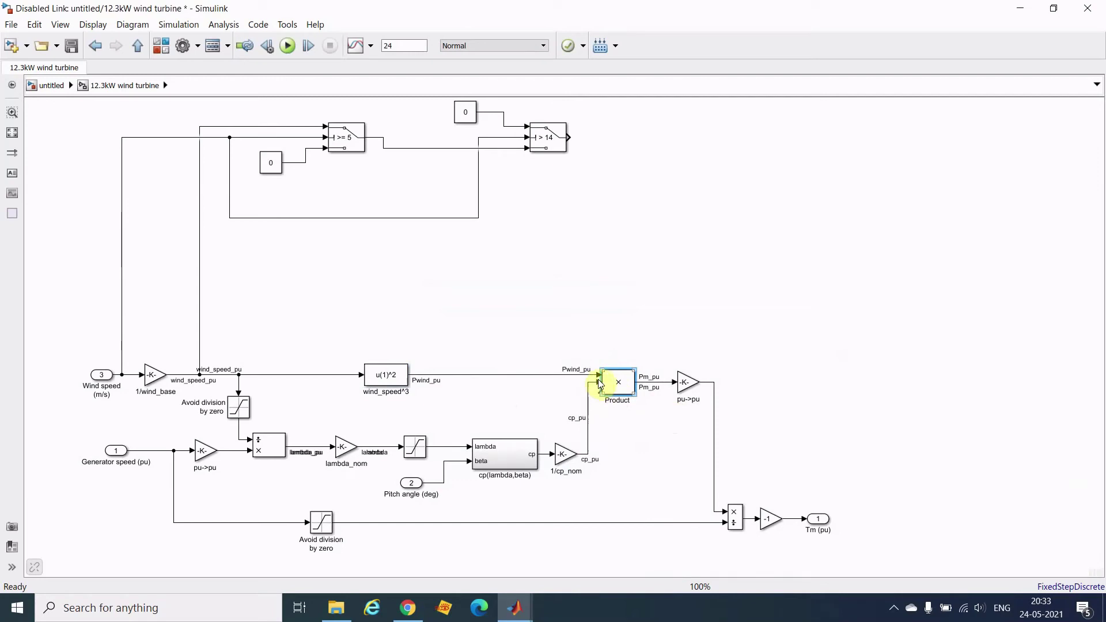
Step: Rewire the Product block so the > 14 Switch's output feeds its first input and Pwind_pu its second, and enlarge the block
mouse_move(598, 381)
mouse_down()
mouse_move(600, 395)
mouse_move(599, 375)
mouse_up()
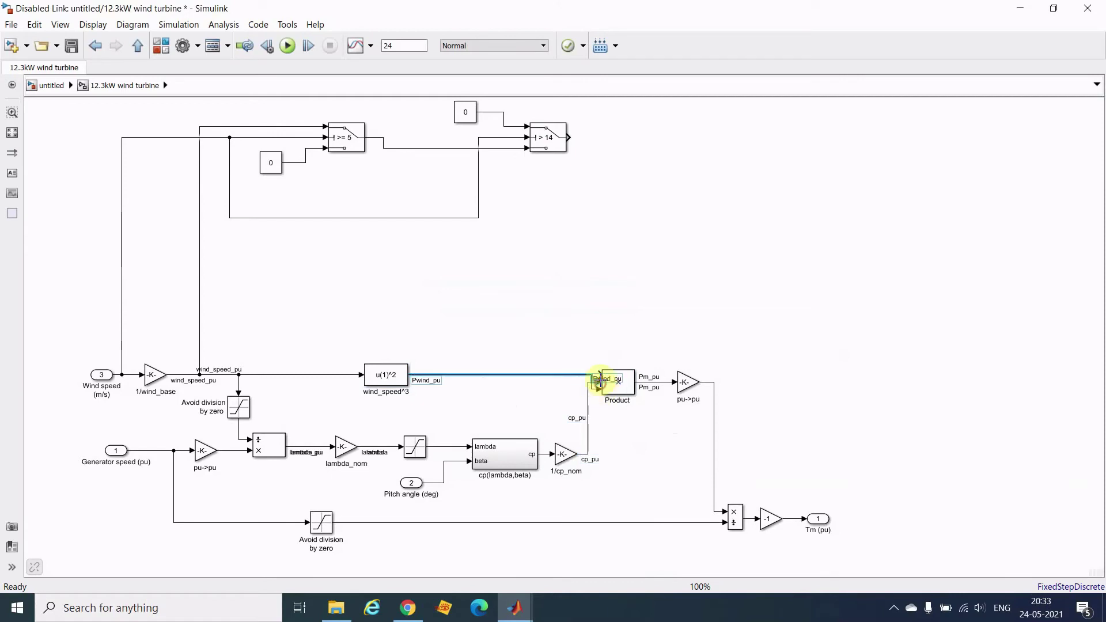
click(606, 373)
drag(685, 246, 569, 137)
click(627, 389)
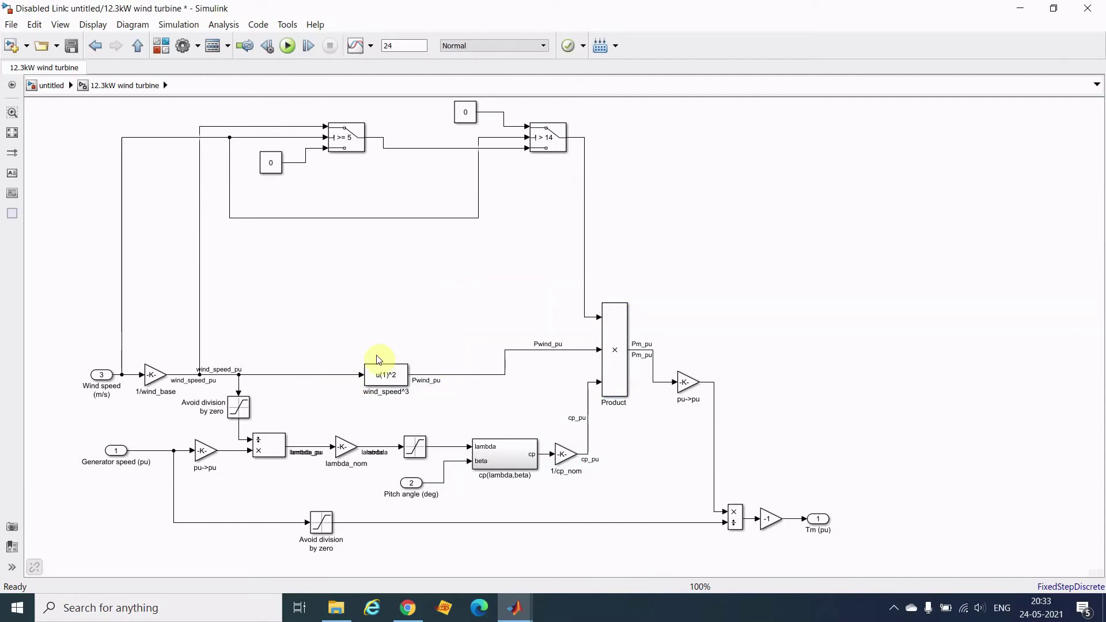
click(384, 381)
click(399, 414)
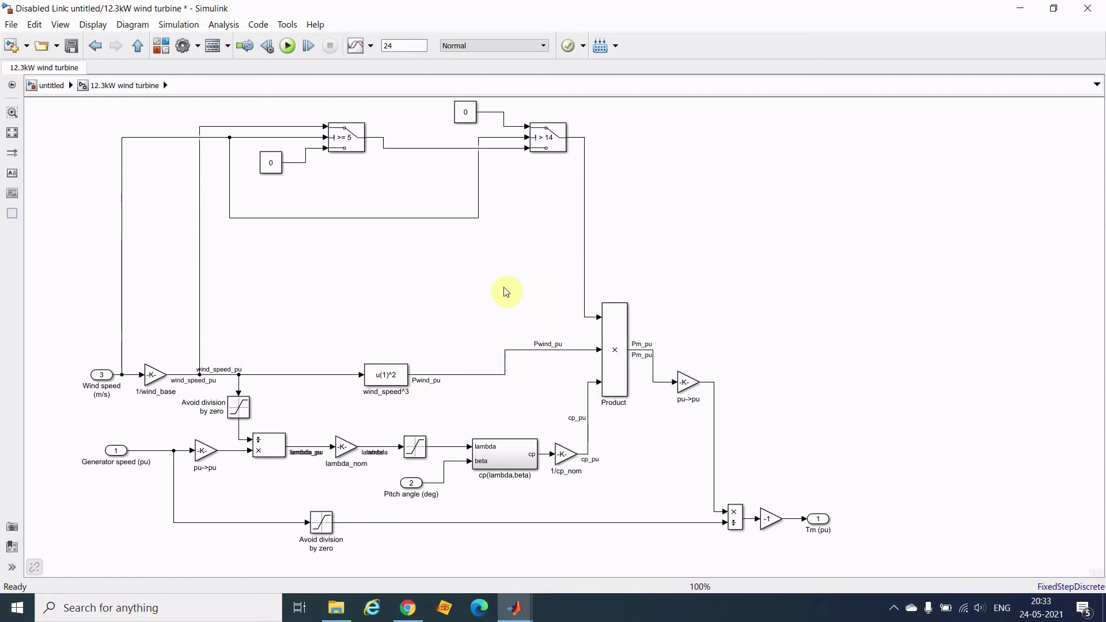
Step: Run the simulation from the top-level model and view the Scope's waveforms scaled to fit
click(57, 86)
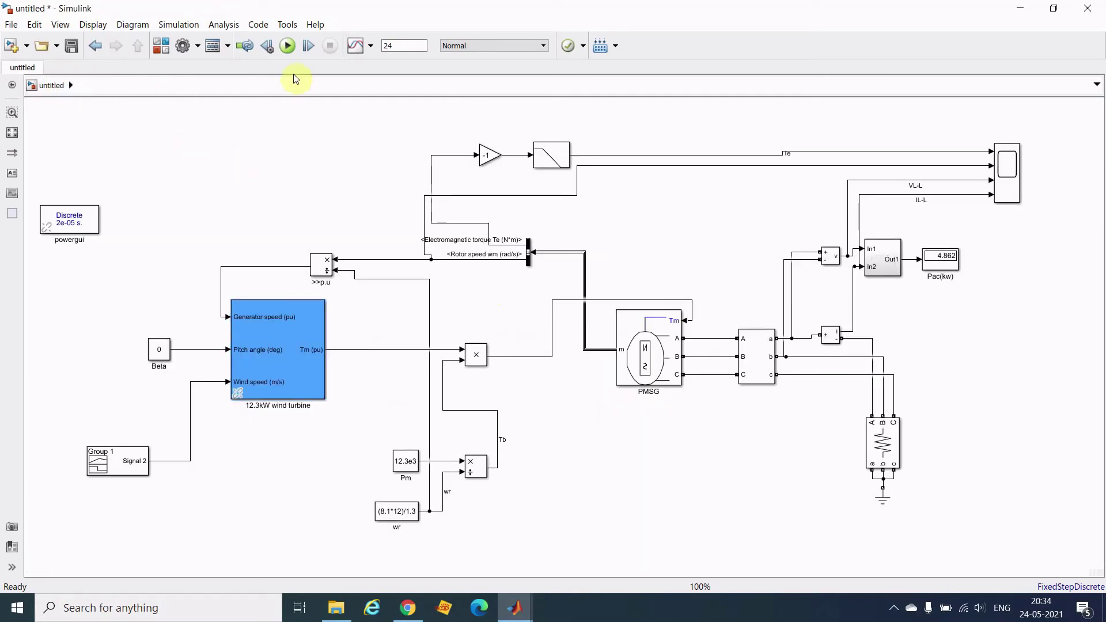
click(287, 45)
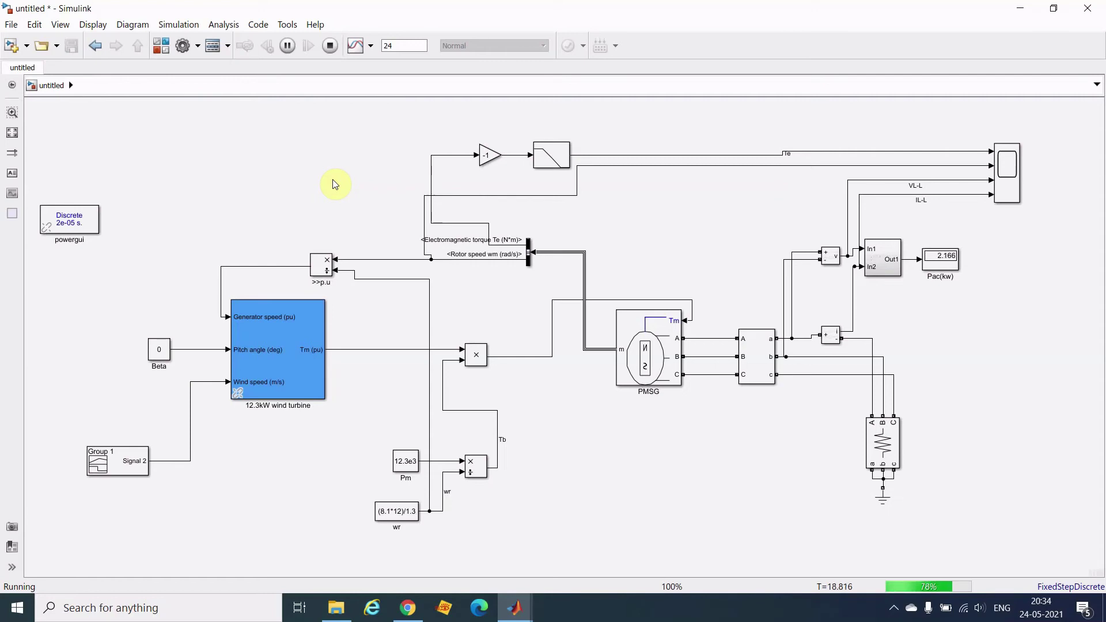
click(1012, 193)
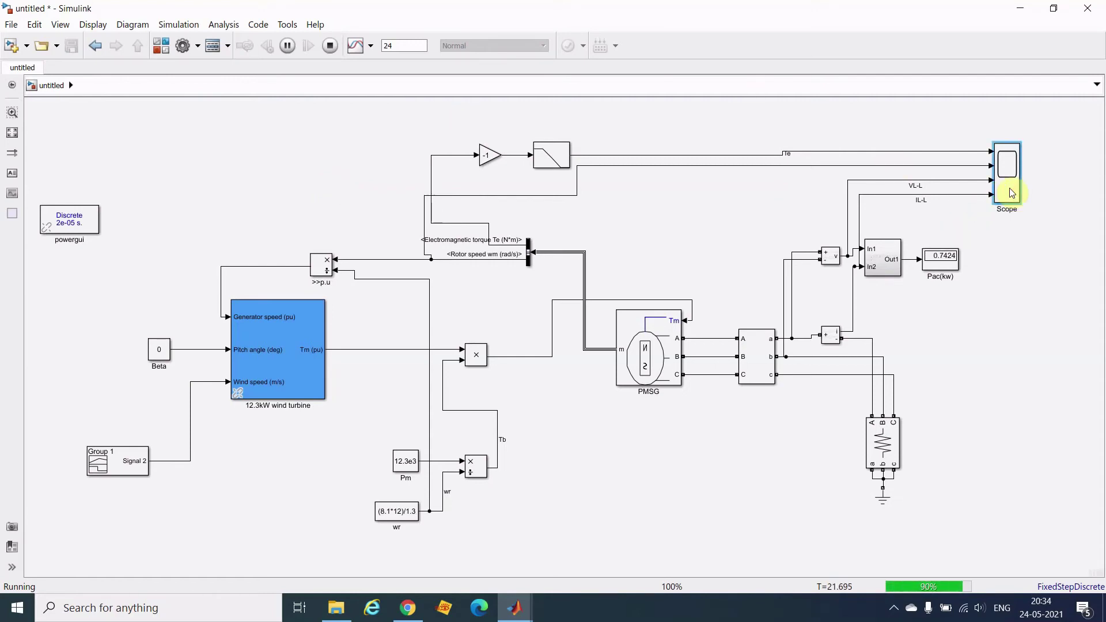
double_click(1012, 193)
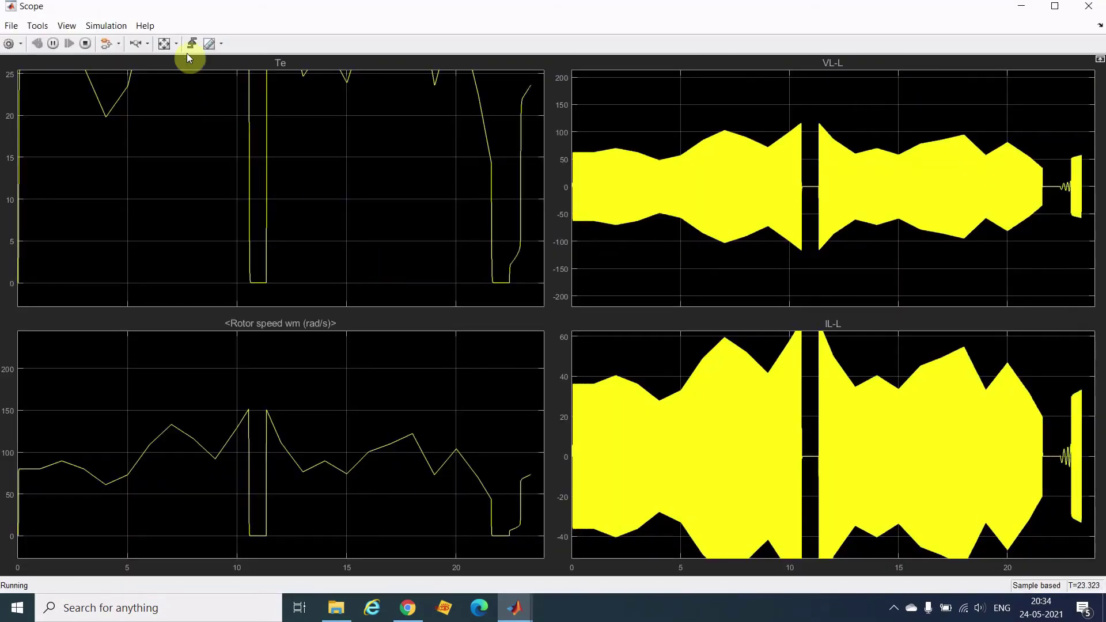
click(166, 44)
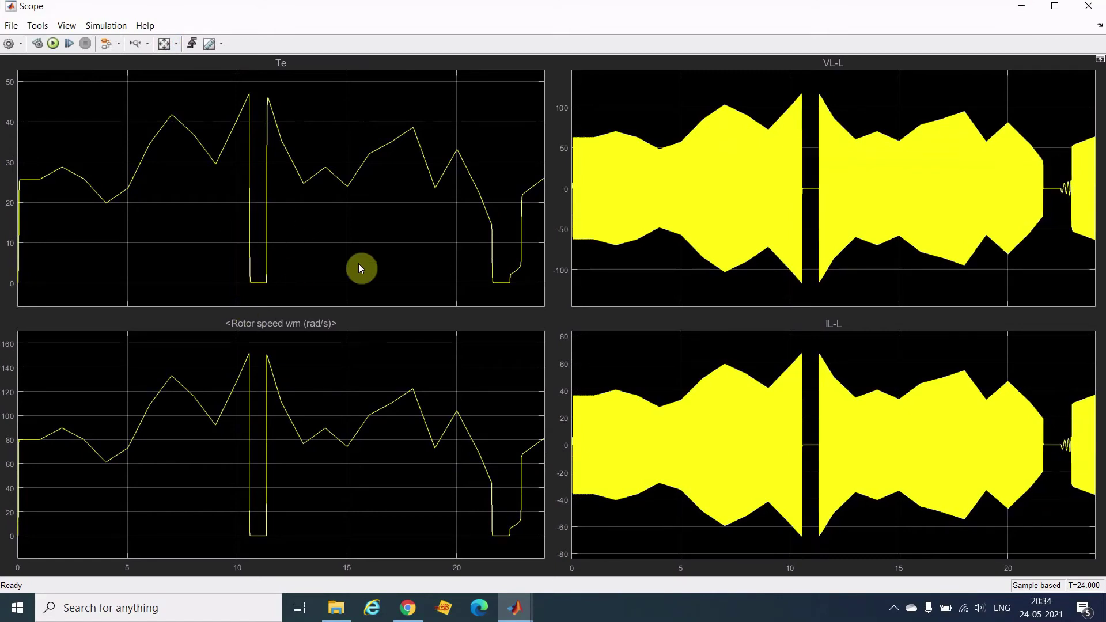
click(1089, 5)
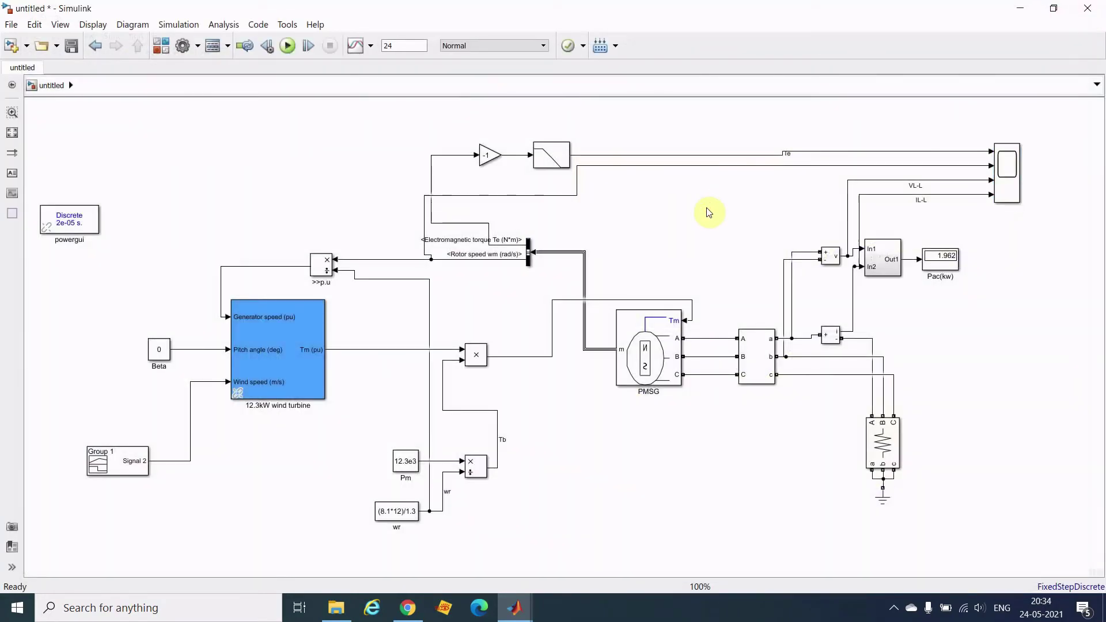
Step: Add a second Scope block with two input ports and place it beside the three-phase load
double_click(561, 552)
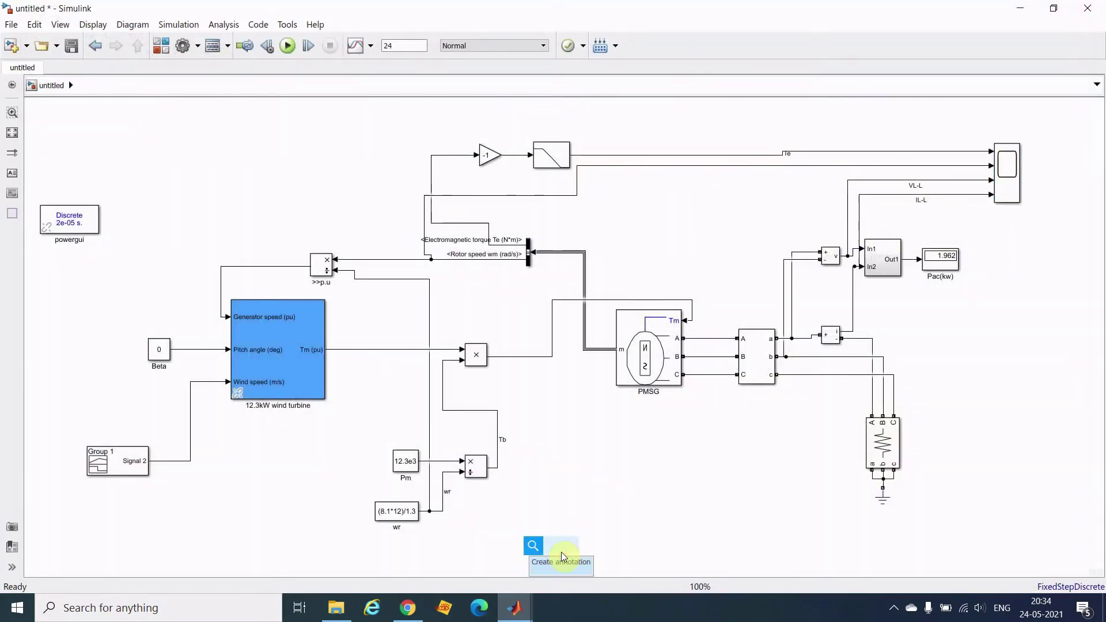
text(scop)
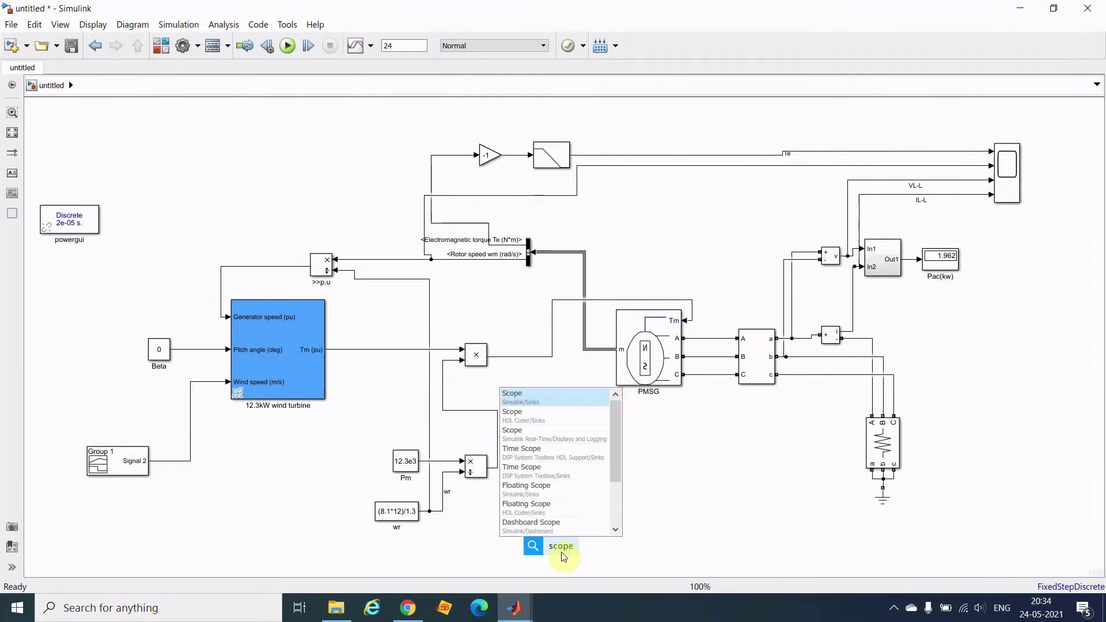
text(e)
key(Return)
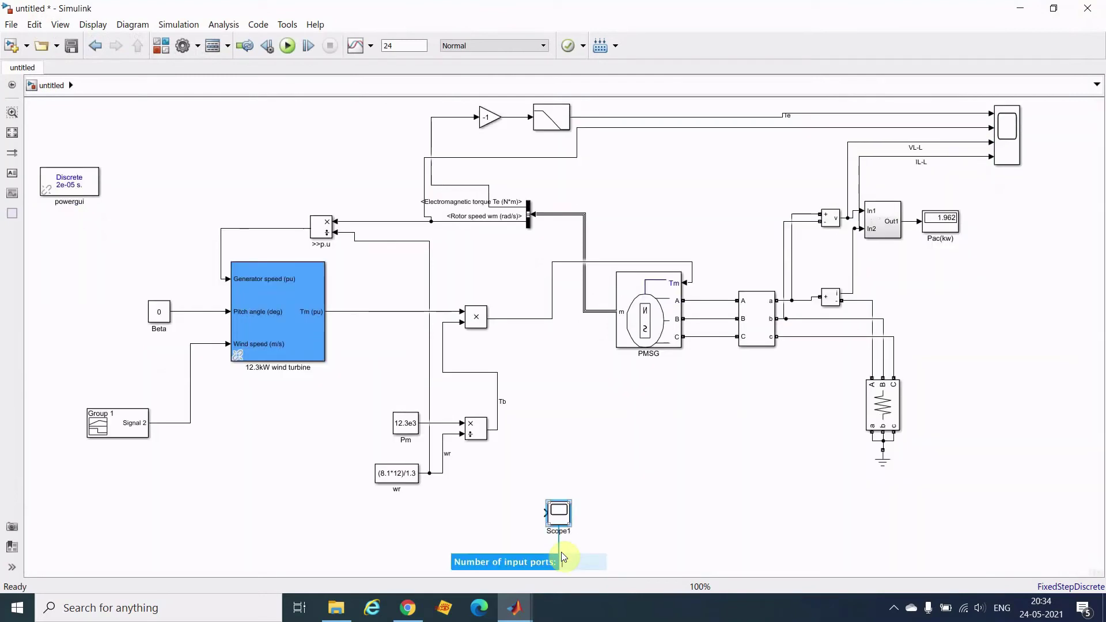
key(Return)
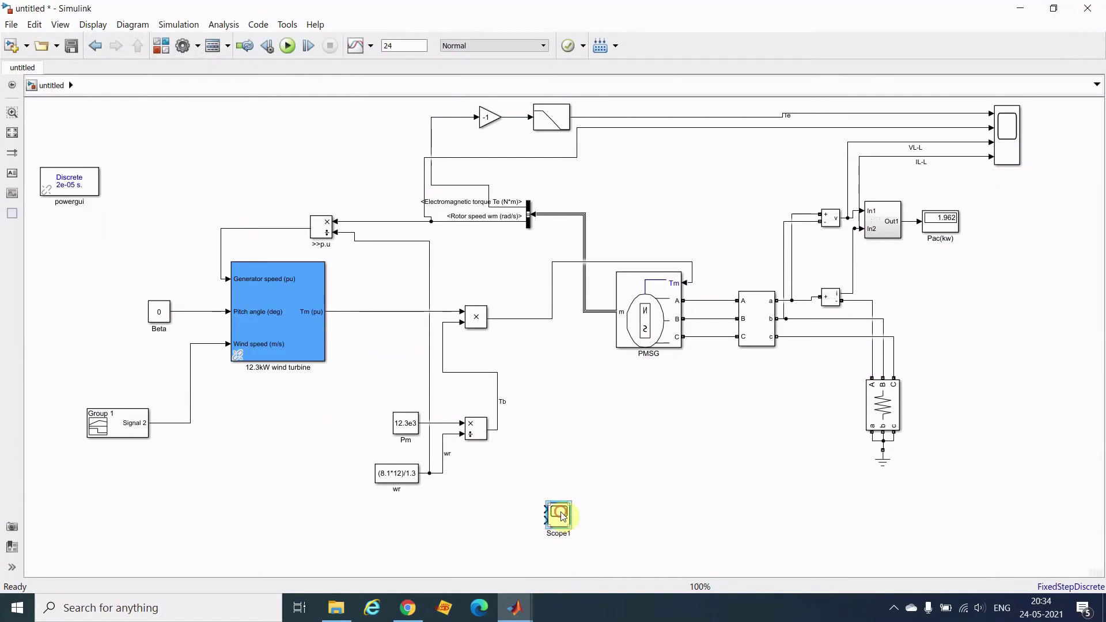
drag(562, 515, 1064, 354)
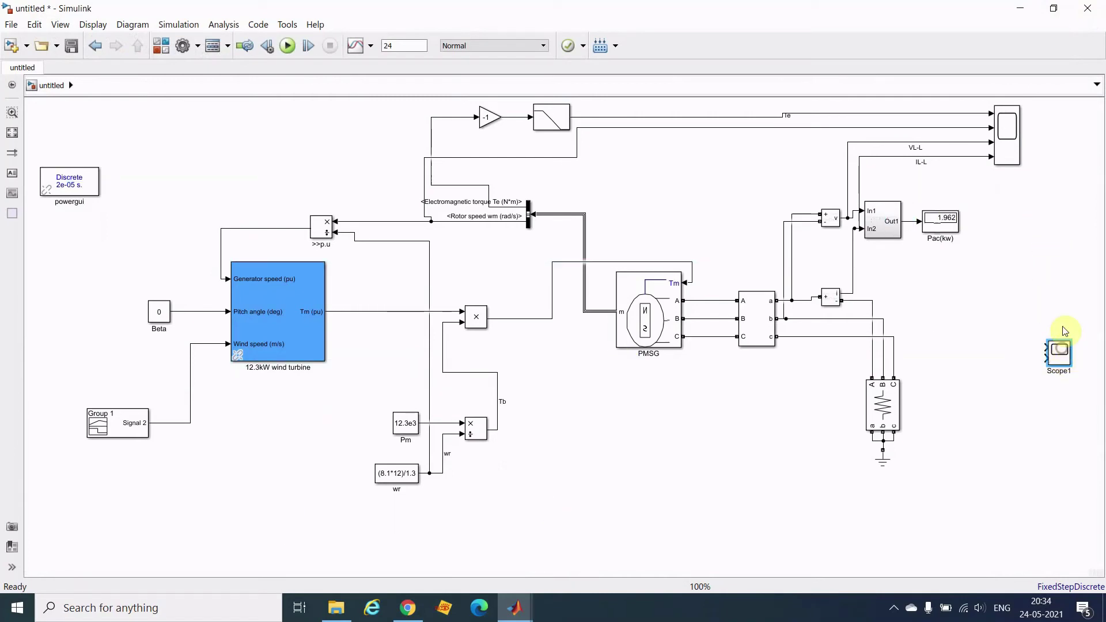
Step: Add a From block beside the new Scope and set its Goto tag to v
double_click(256, 457)
text(from)
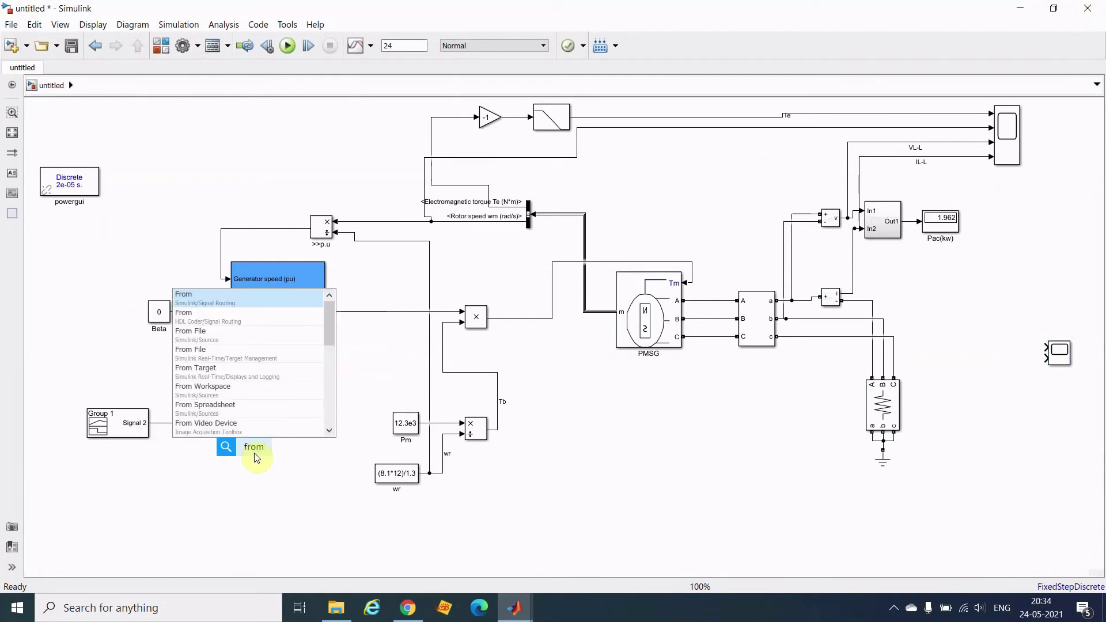
key(Return)
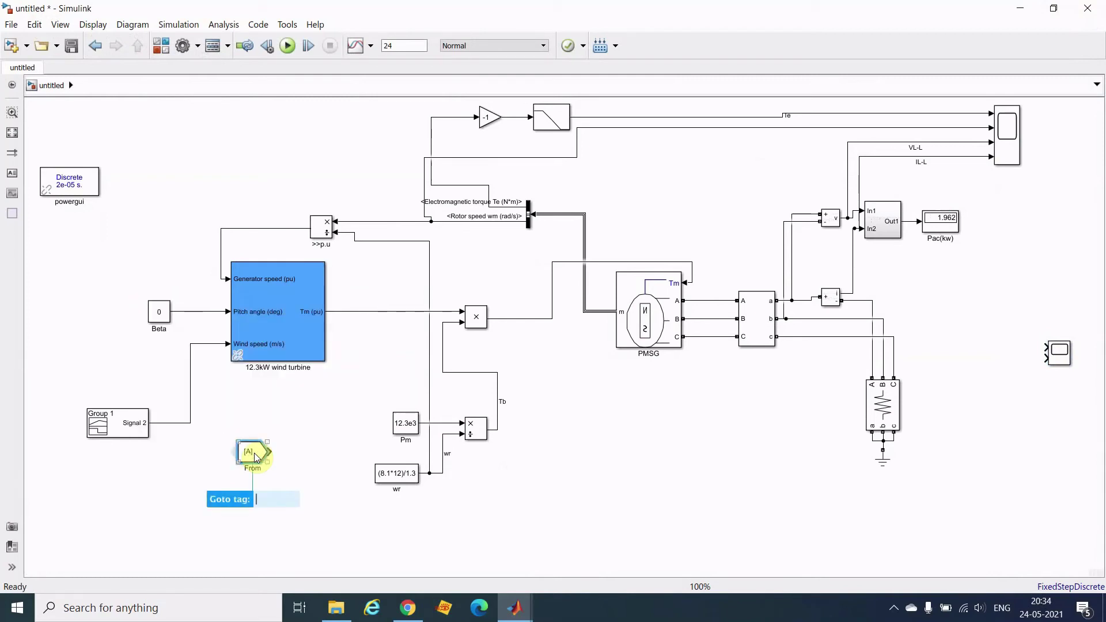
drag(256, 456, 994, 361)
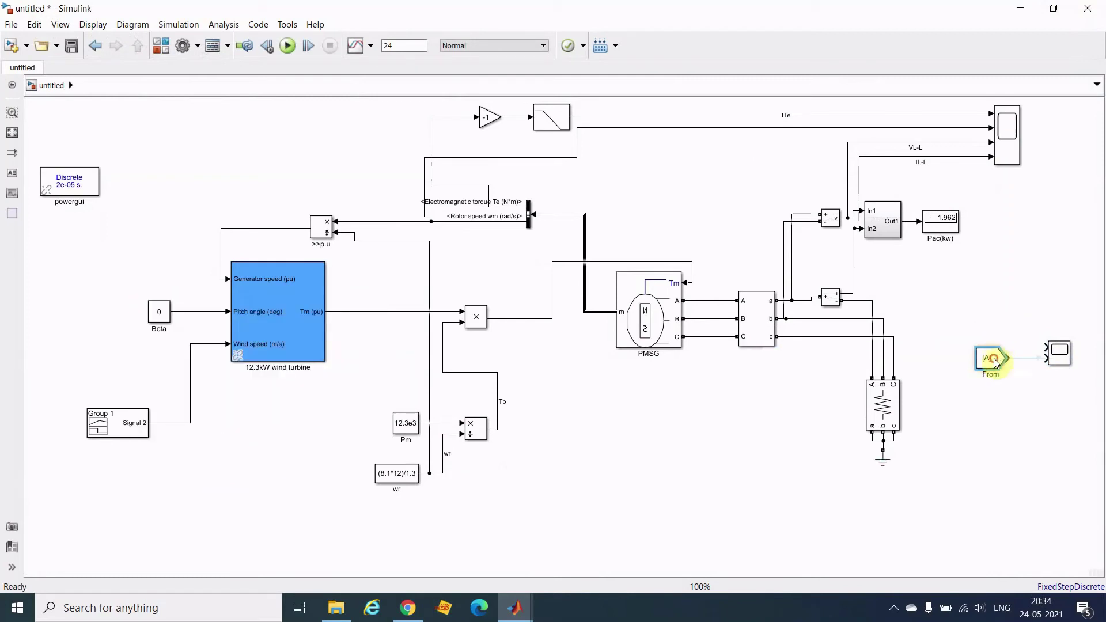
click(995, 356)
double_click(995, 355)
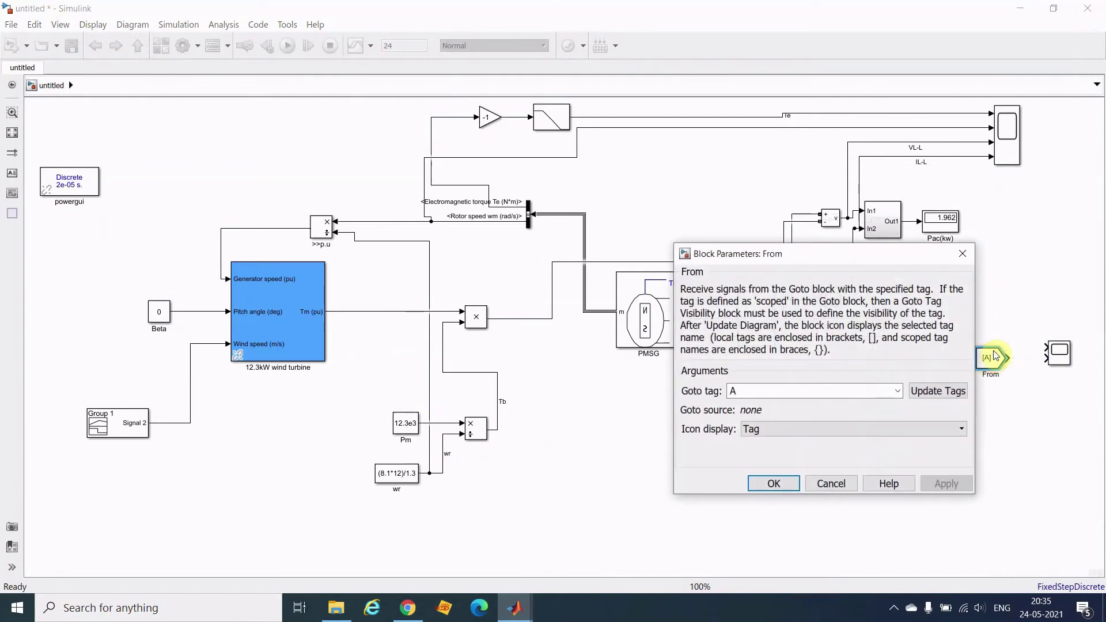
double_click(772, 390)
text(w)
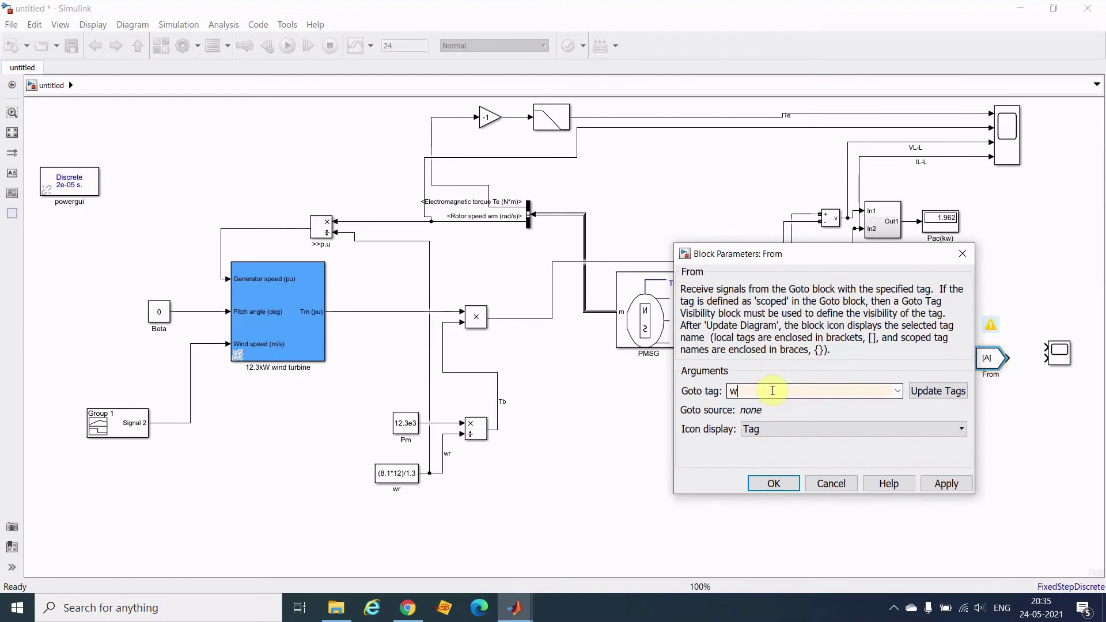
key(Return)
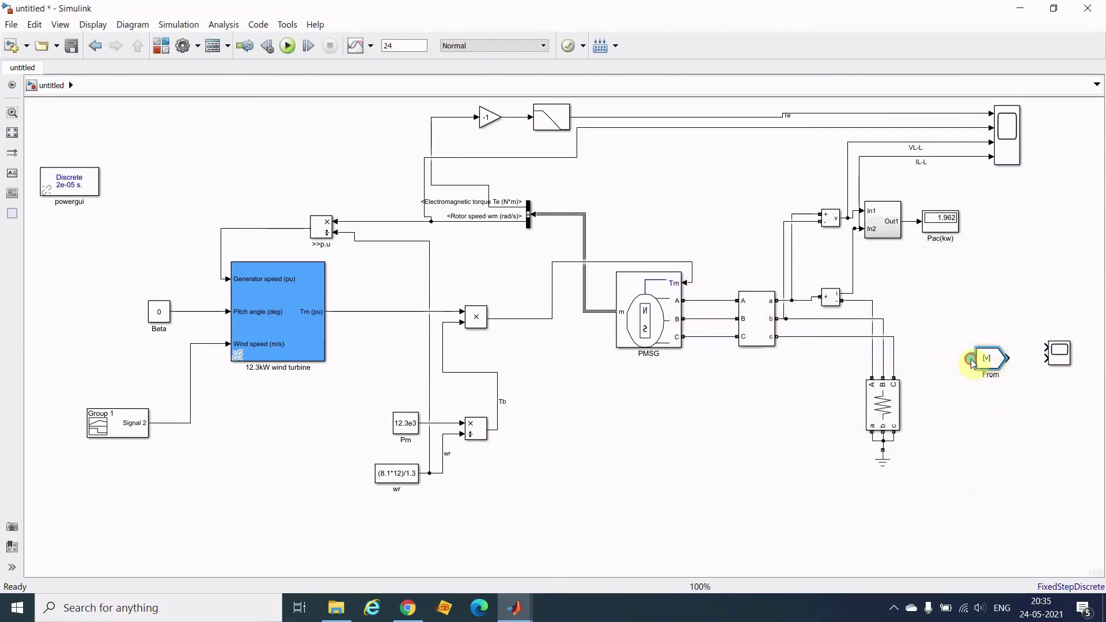
Step: Branch the Signal 2 line to a Goto block tagged v and connect the From block to the new Scope's second input
drag(928, 363, 182, 423)
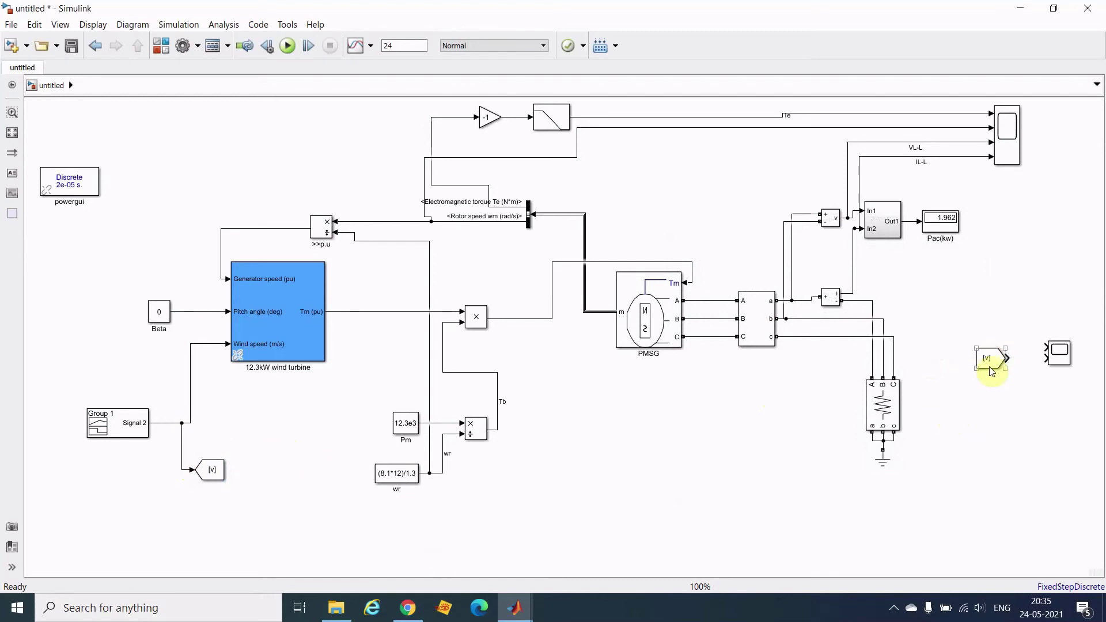
mouse_move(989, 374)
mouse_down()
mouse_move(990, 395)
mouse_move(1044, 365)
mouse_up()
Step: Move the new Scope with its From block away from the load and place the Scope above the original Scope
drag(959, 320, 1088, 420)
drag(1046, 358, 967, 37)
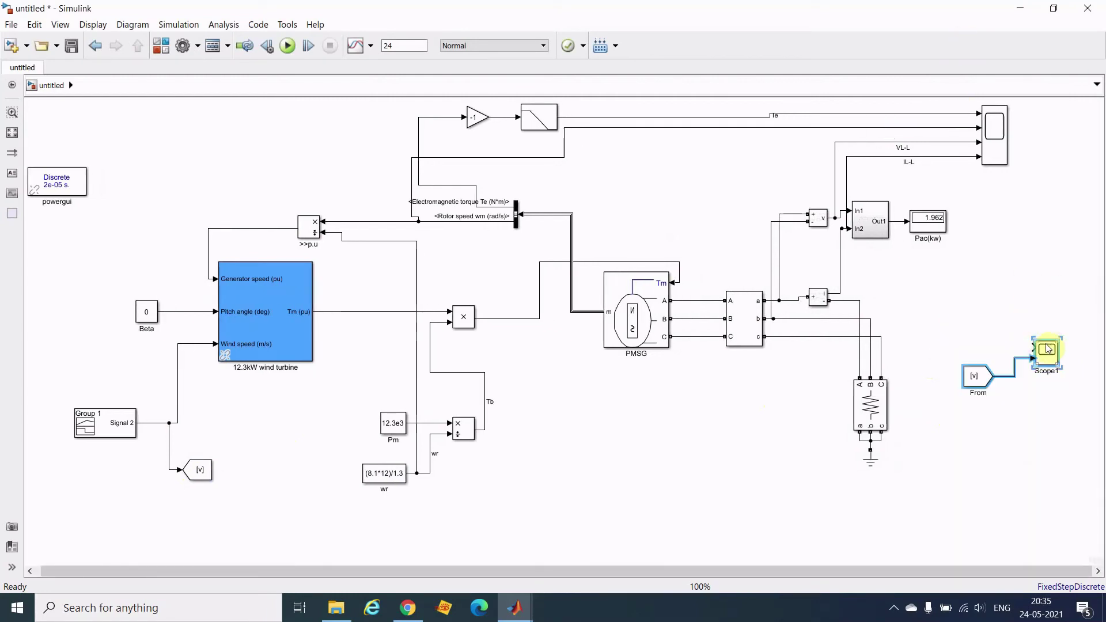
drag(1044, 355, 1096, 92)
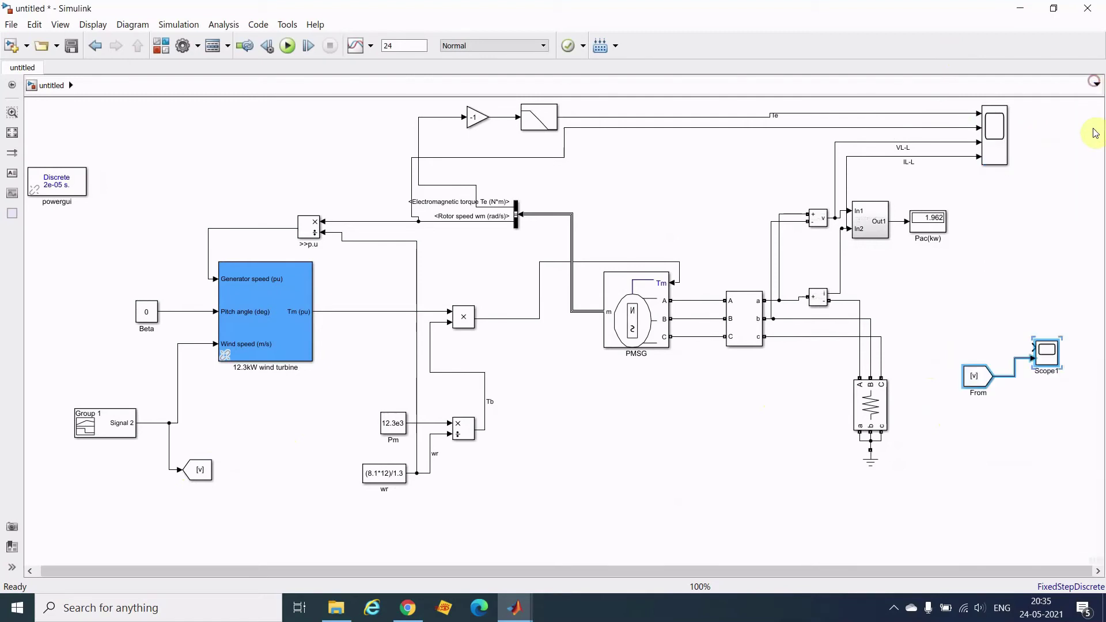
click(1046, 359)
drag(1045, 360, 726, 182)
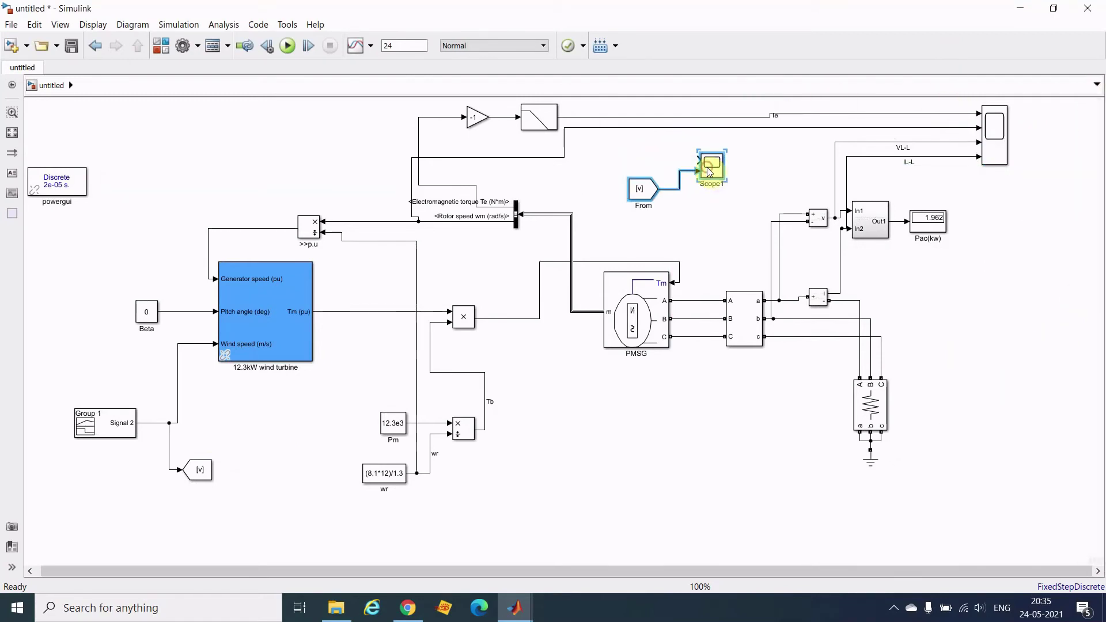
drag(1068, 220, 1093, 23)
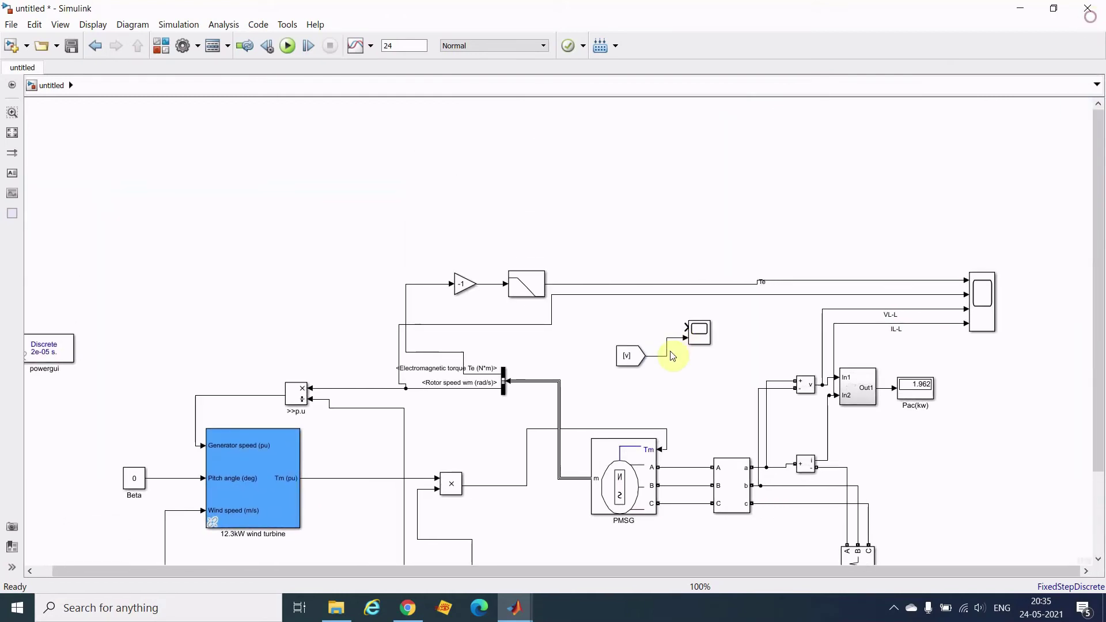
drag(699, 334, 1004, 207)
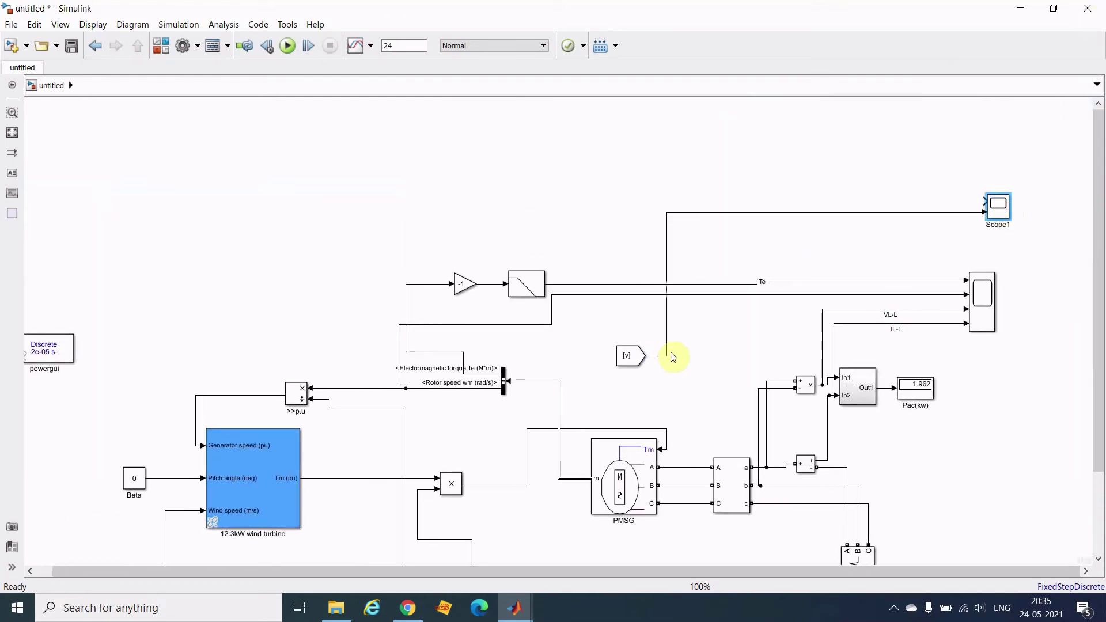
Step: Place the From block beside the new Scope and branch the Te line to the Scope's first input, routed around the From block
drag(633, 354, 810, 279)
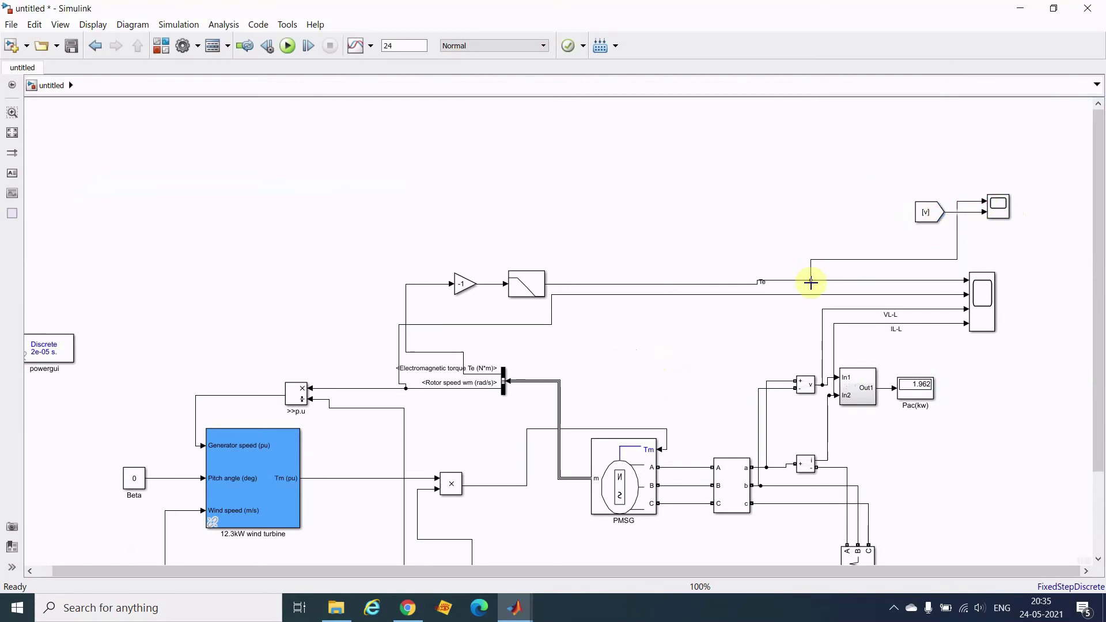
click(956, 251)
drag(895, 206, 889, 202)
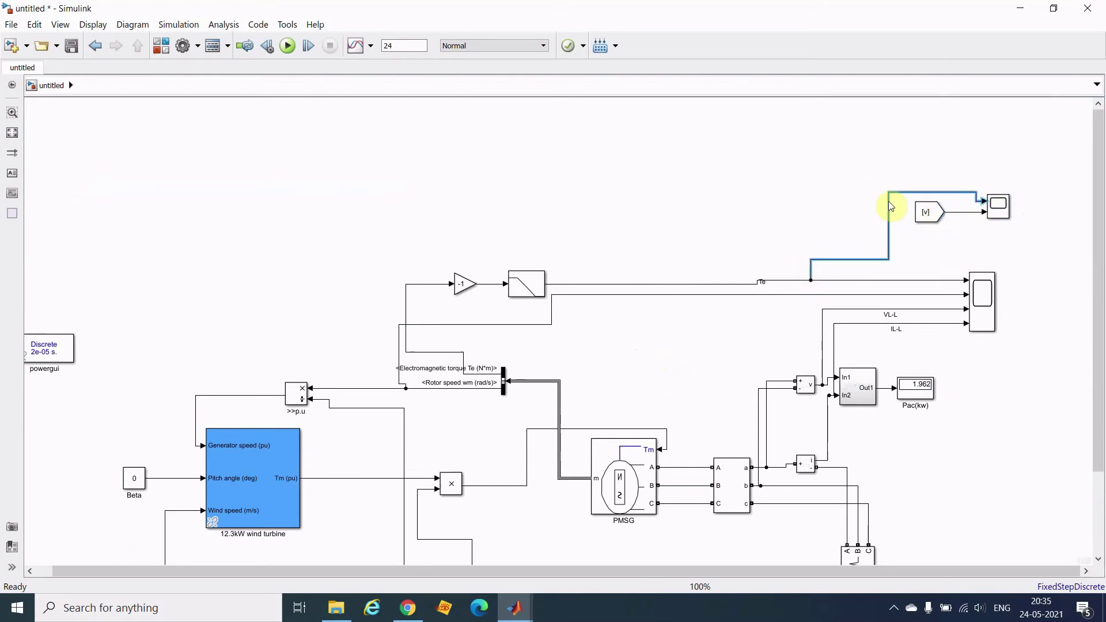
click(887, 123)
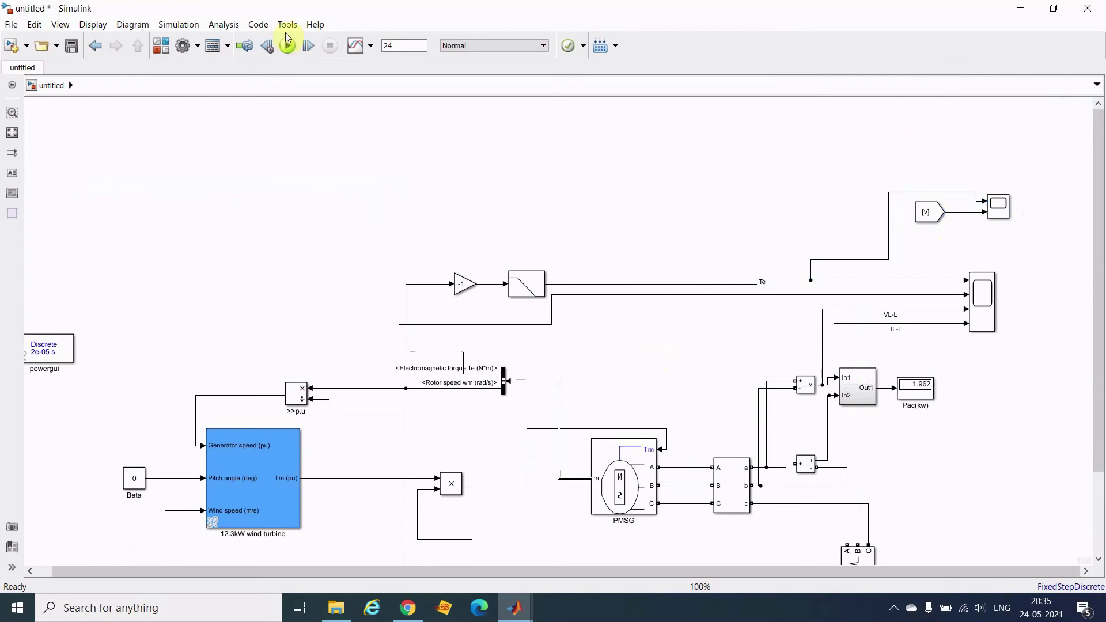
Step: Run the simulation again and view Scope1 in a maximized window
click(286, 51)
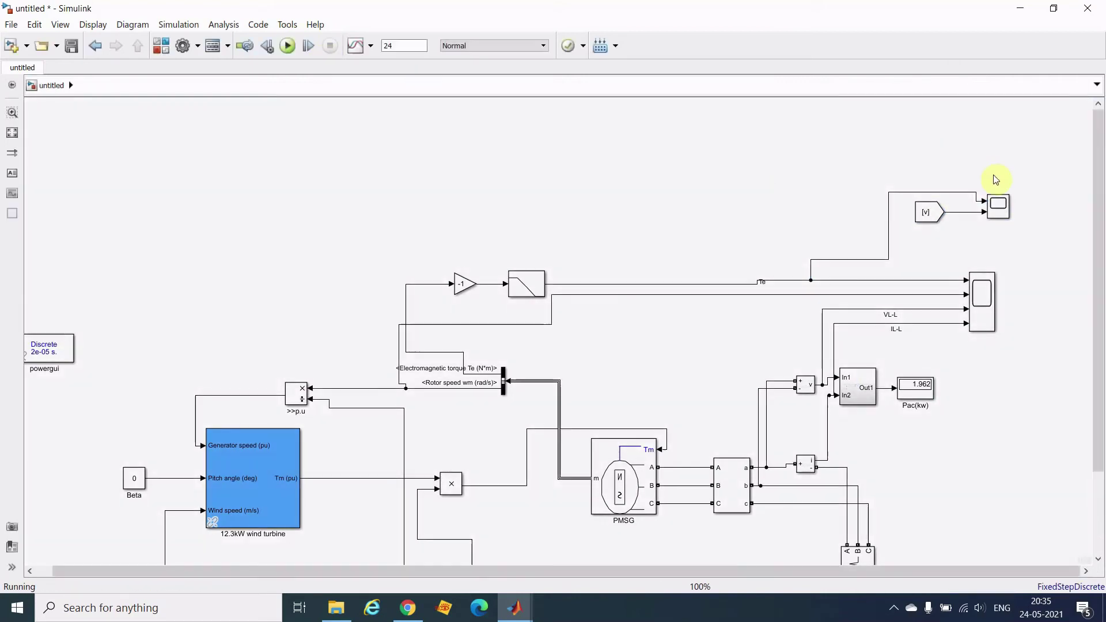
click(1002, 212)
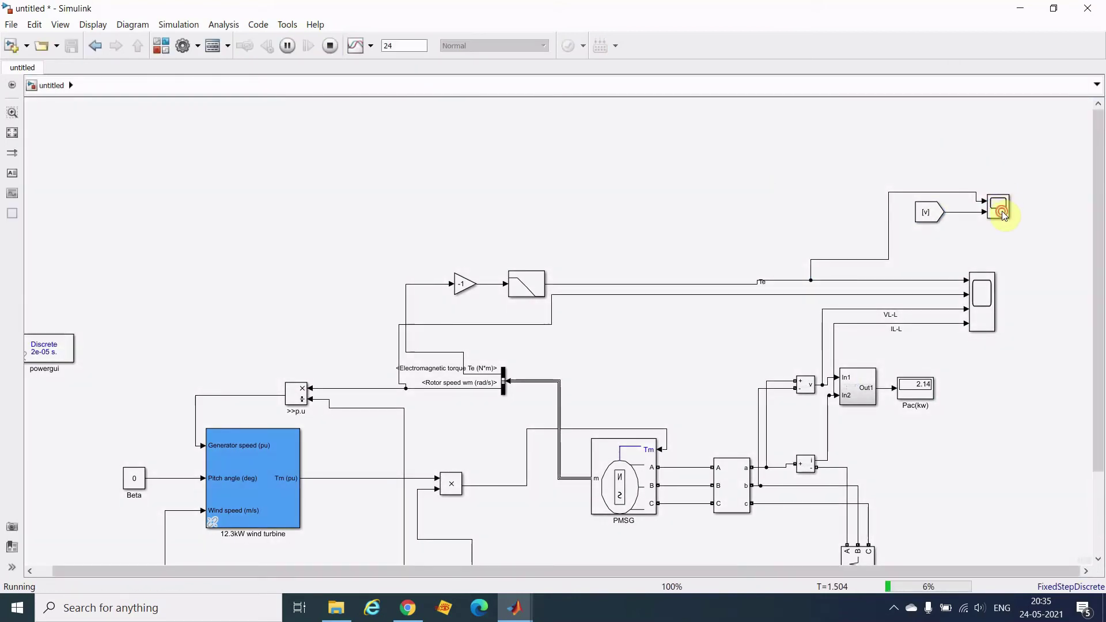
double_click(1001, 211)
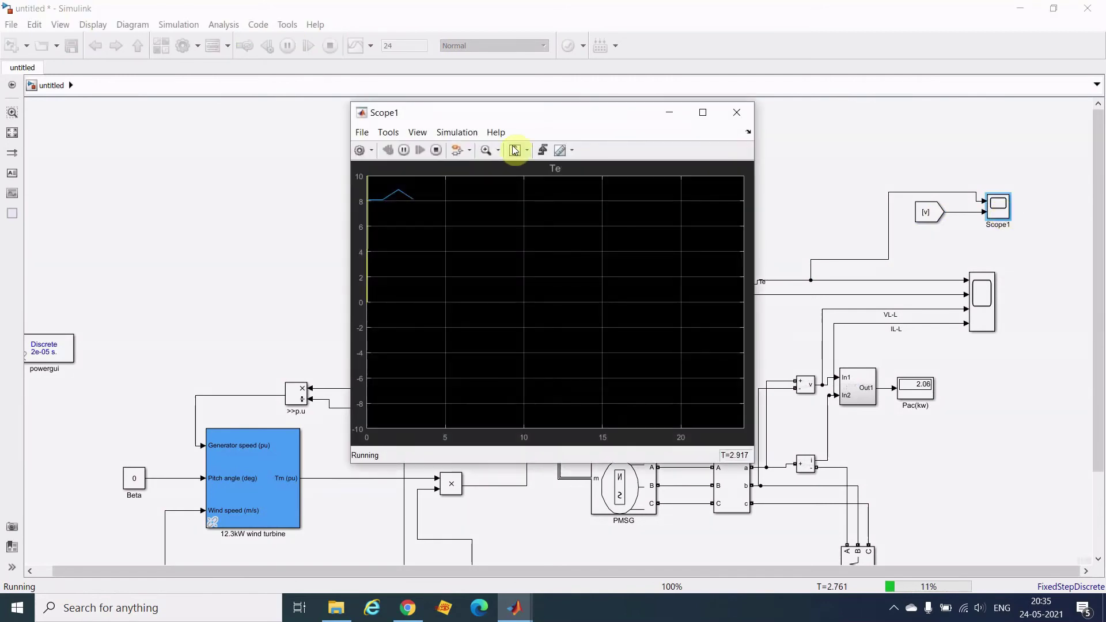
click(703, 112)
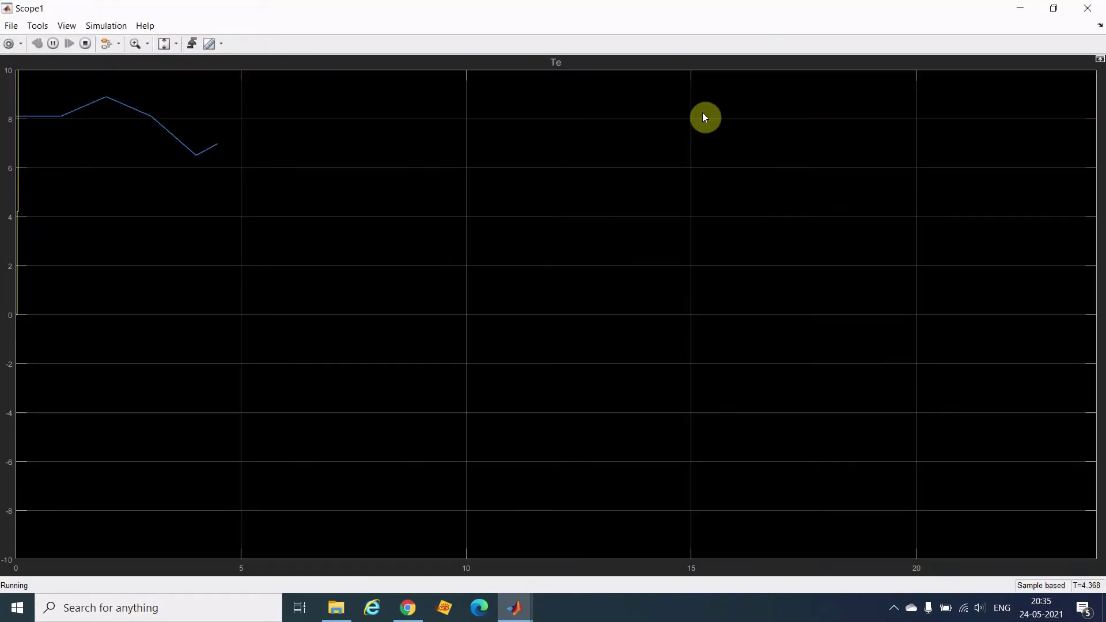
Step: Lay out Scope1 as two stacked displays, scale the axes to fit both signals, and close the Scope window
click(20, 45)
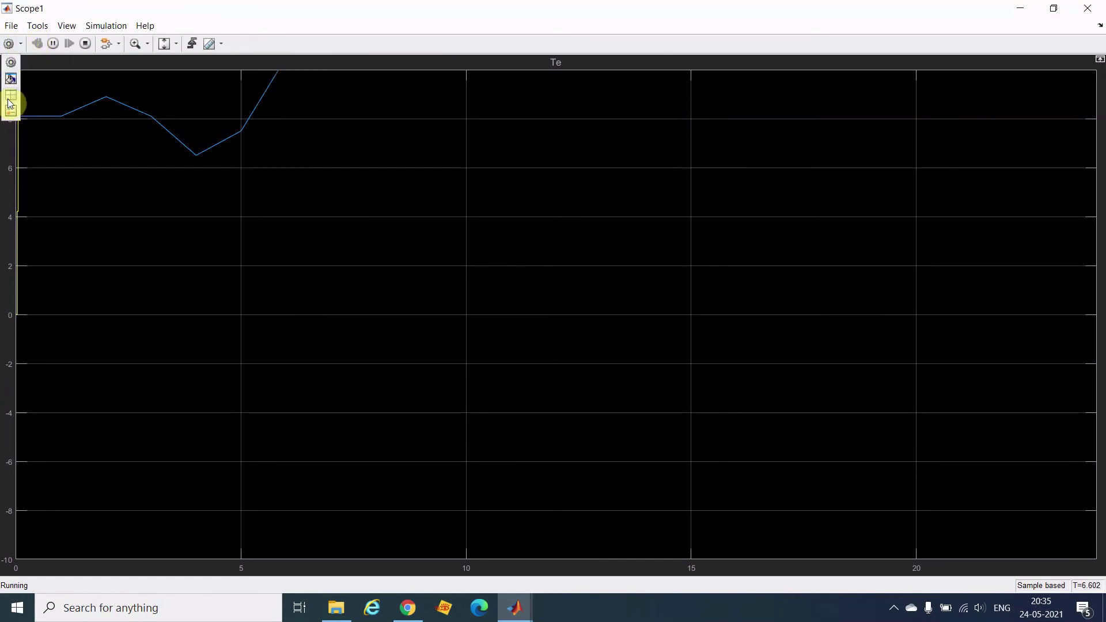
click(11, 97)
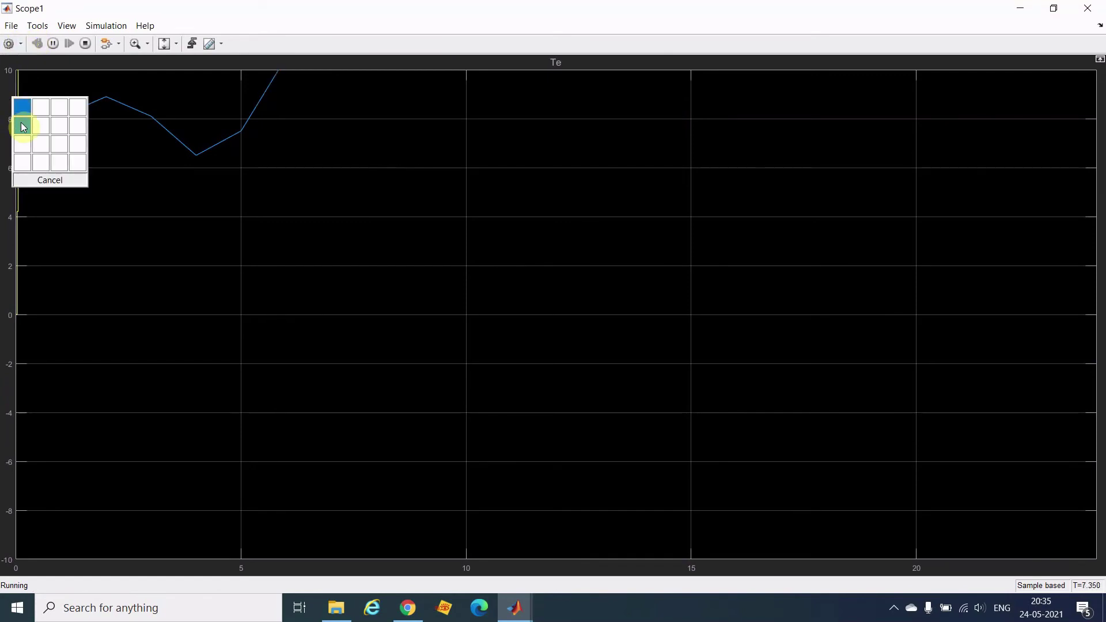
click(23, 126)
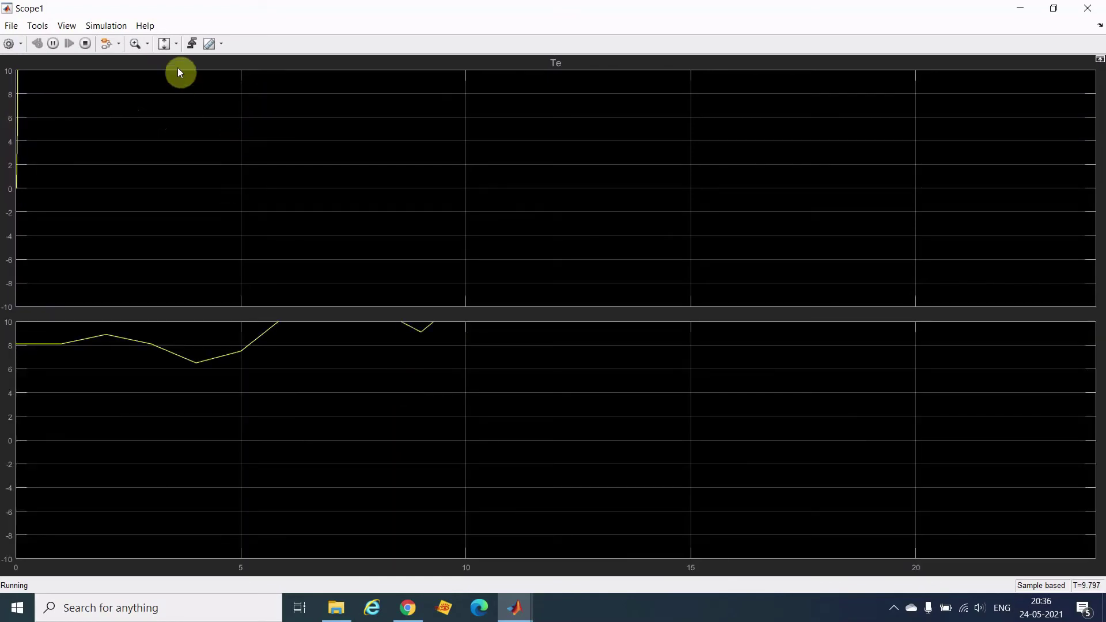
click(174, 46)
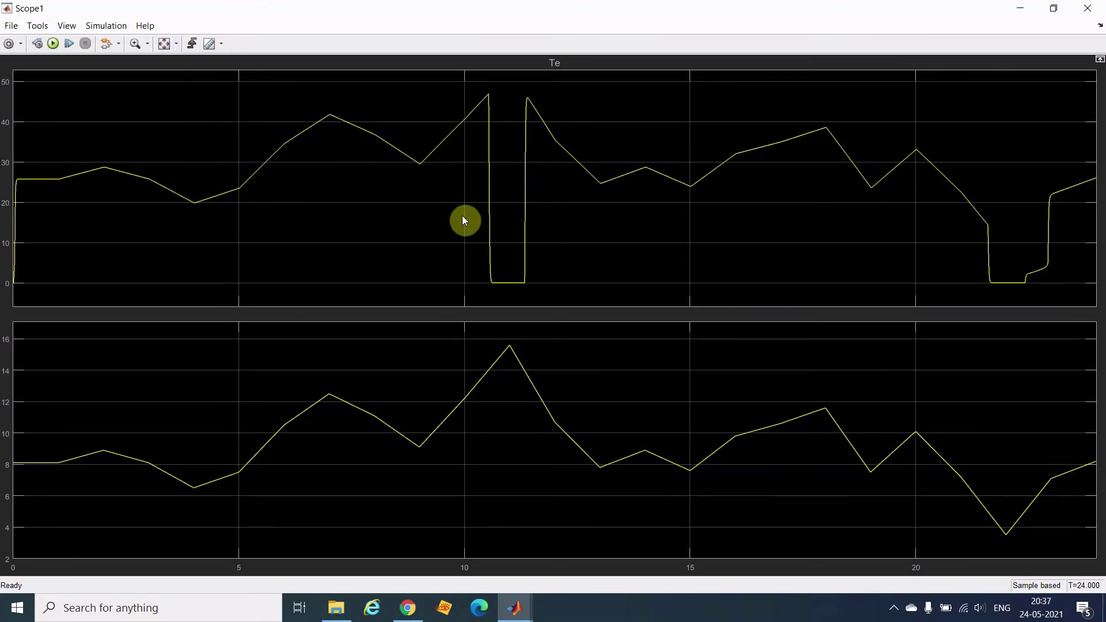
click(1087, 8)
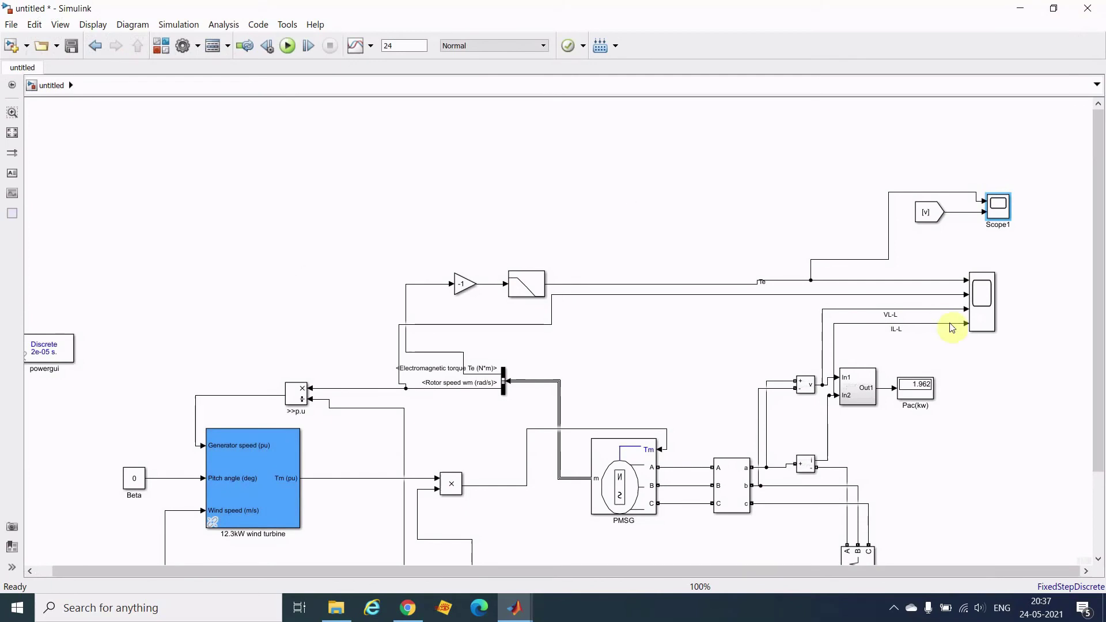
drag(1096, 264, 1100, 366)
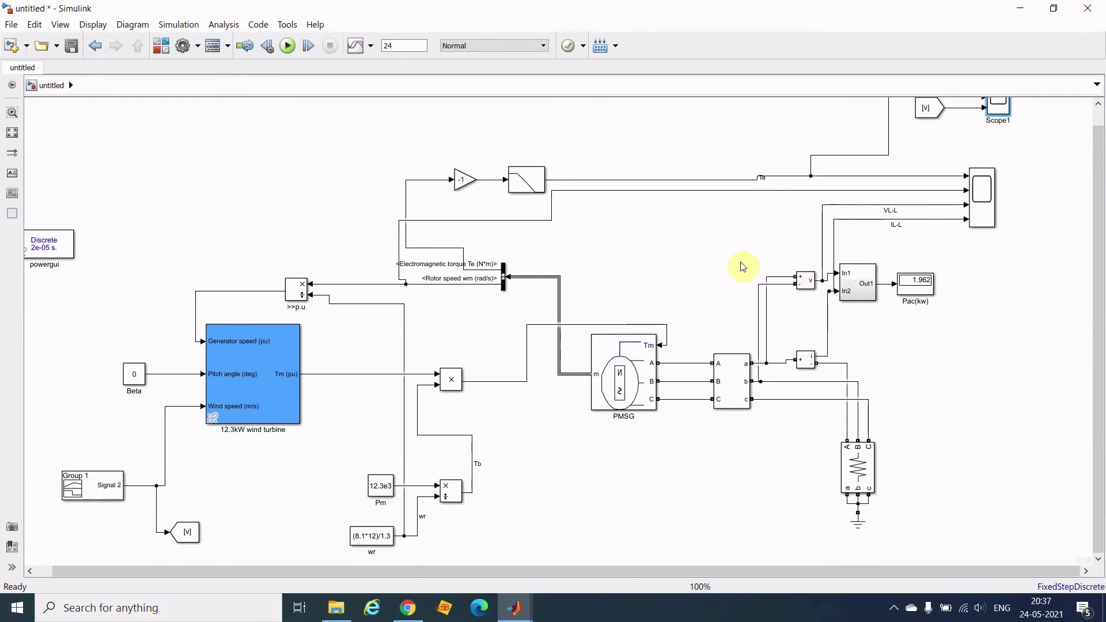
click(621, 384)
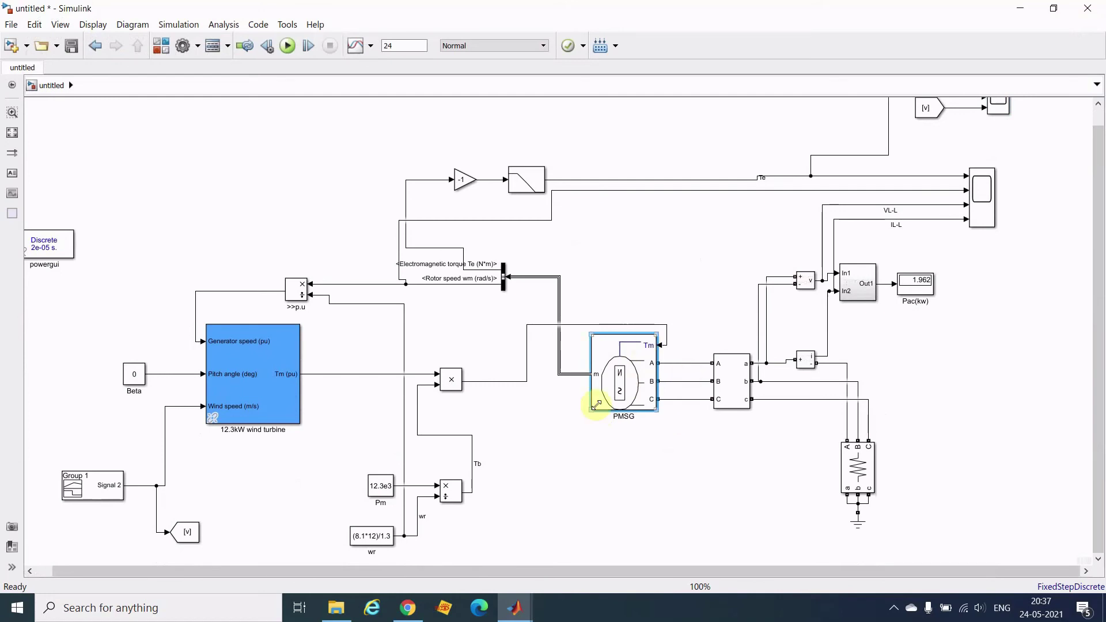
click(245, 384)
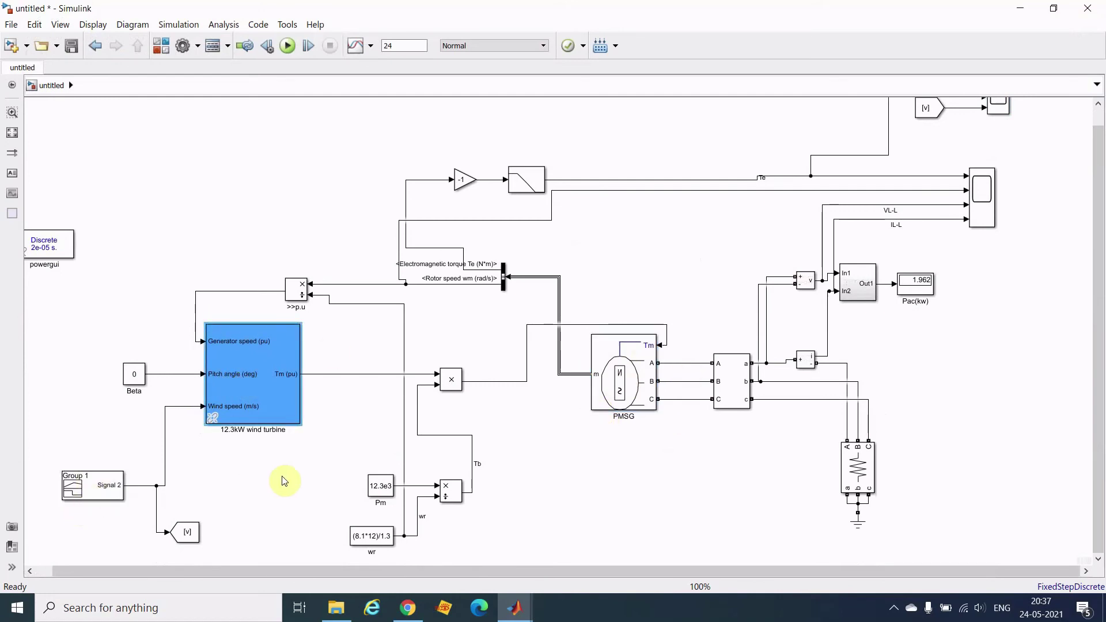
click(590, 443)
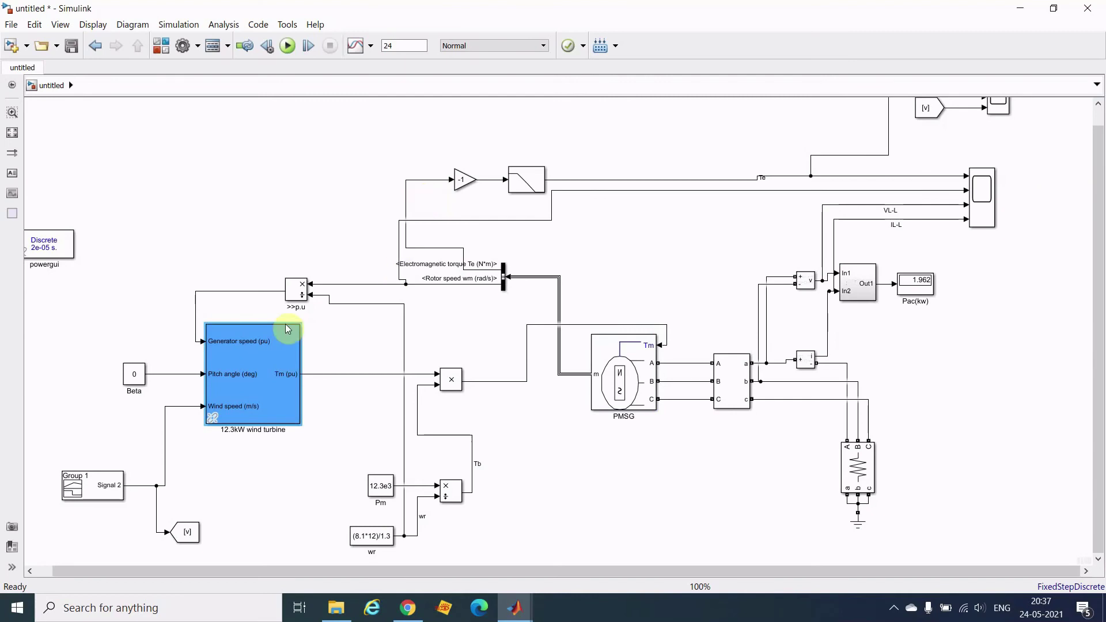
Step: Look under the mask of the 12.3kW wind turbine block to review its cut-in and cut-out Switch logic, and return to the top-level model
click(261, 375)
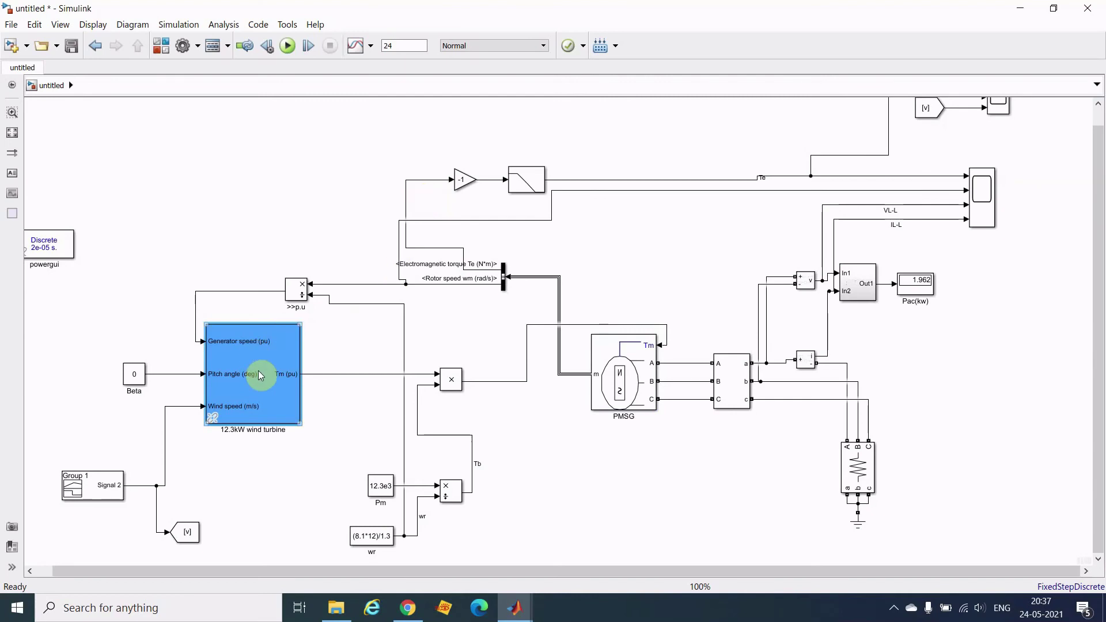
double_click(261, 375)
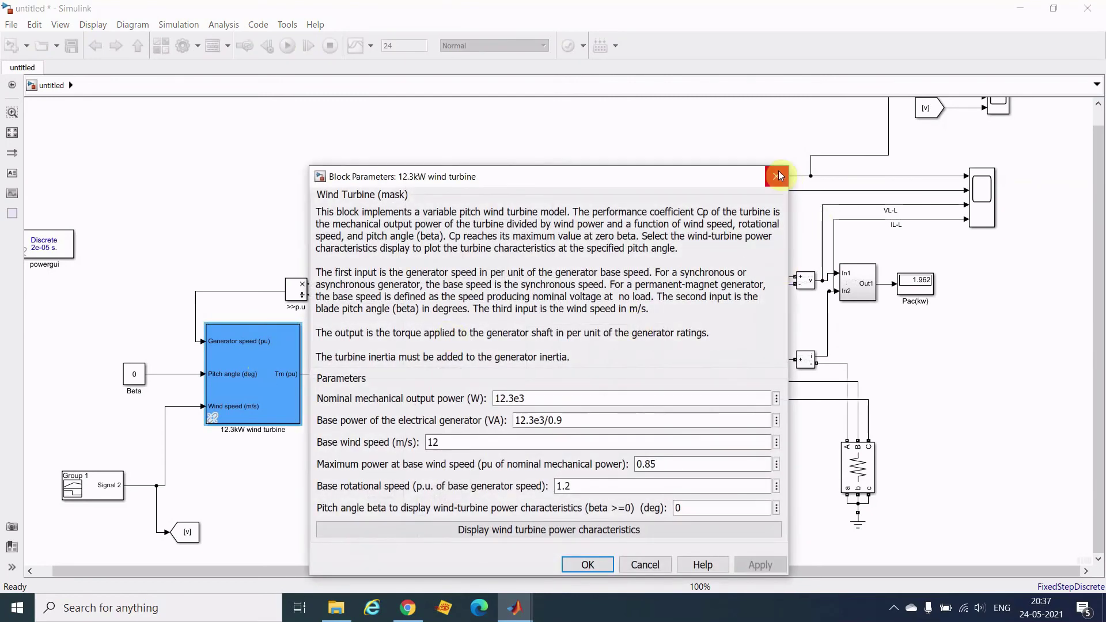
click(777, 176)
right_click(239, 366)
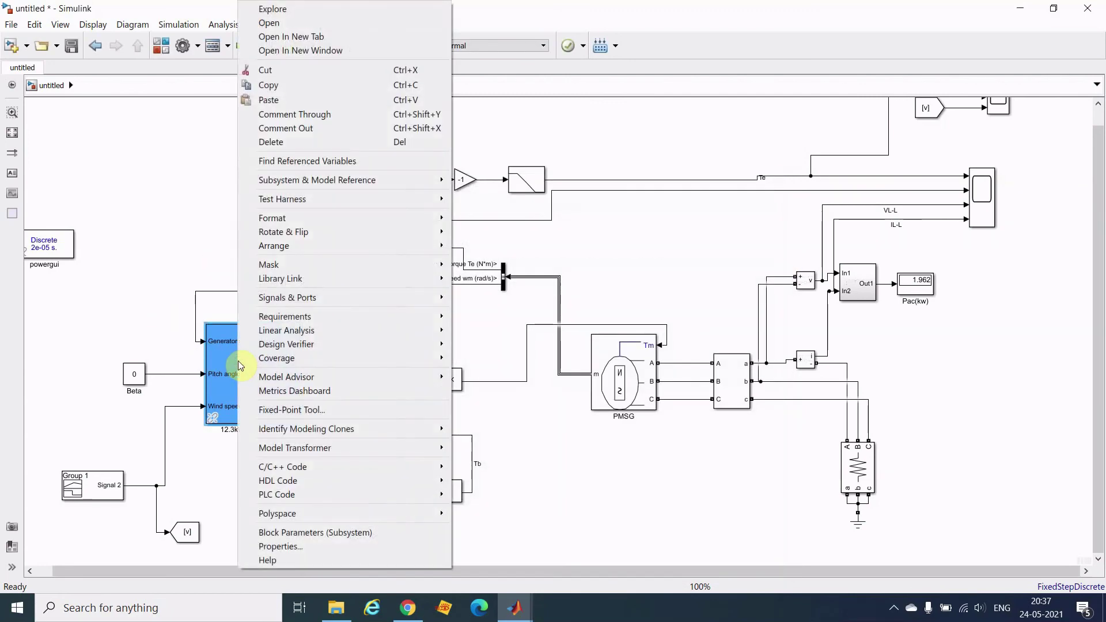
mouse_move(319, 264)
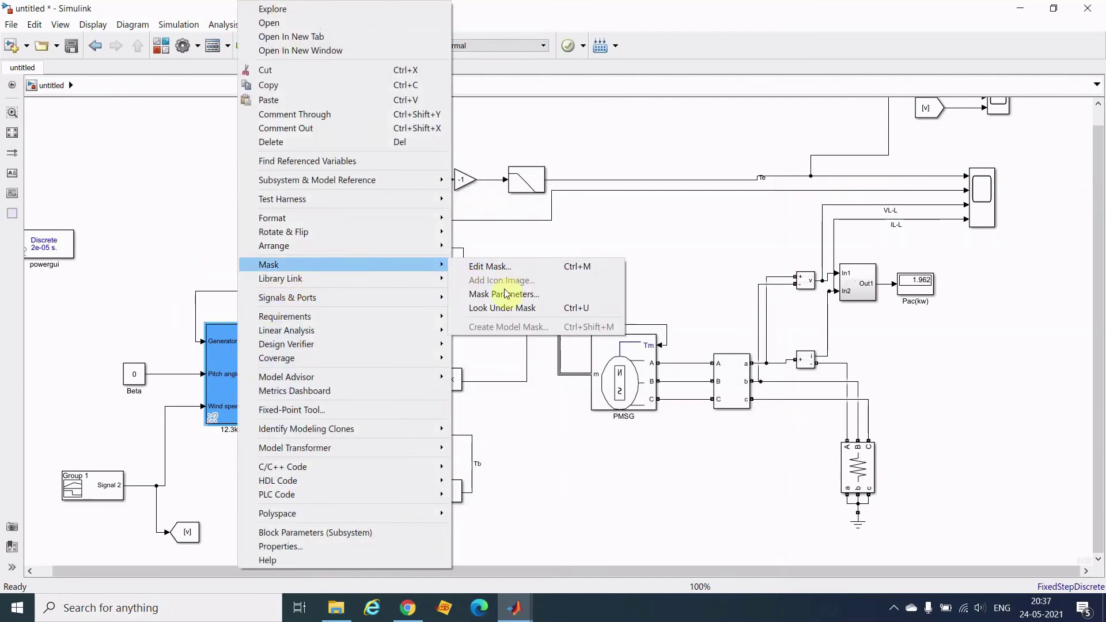
click(503, 307)
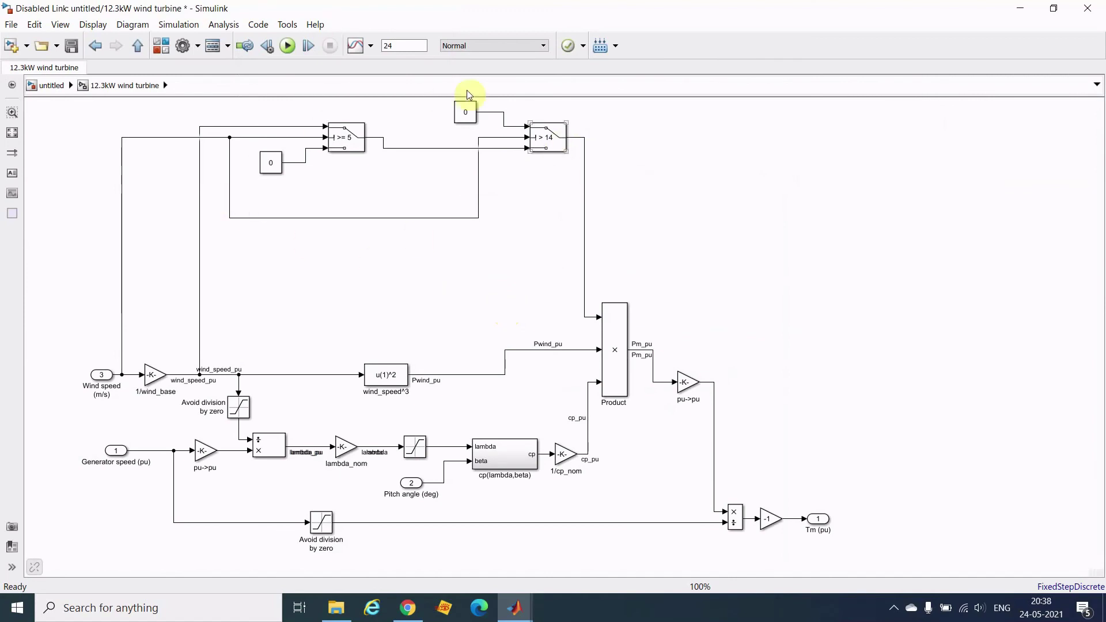
click(601, 189)
click(51, 86)
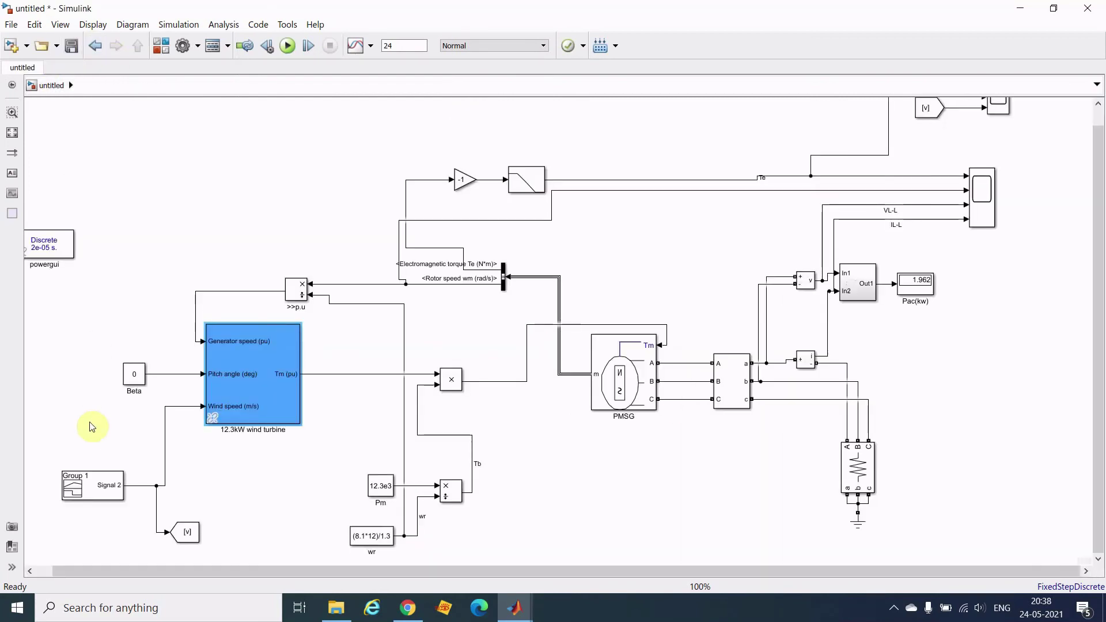
Step: Review the wind speed profile in the Signal Builder block and close its window
double_click(101, 479)
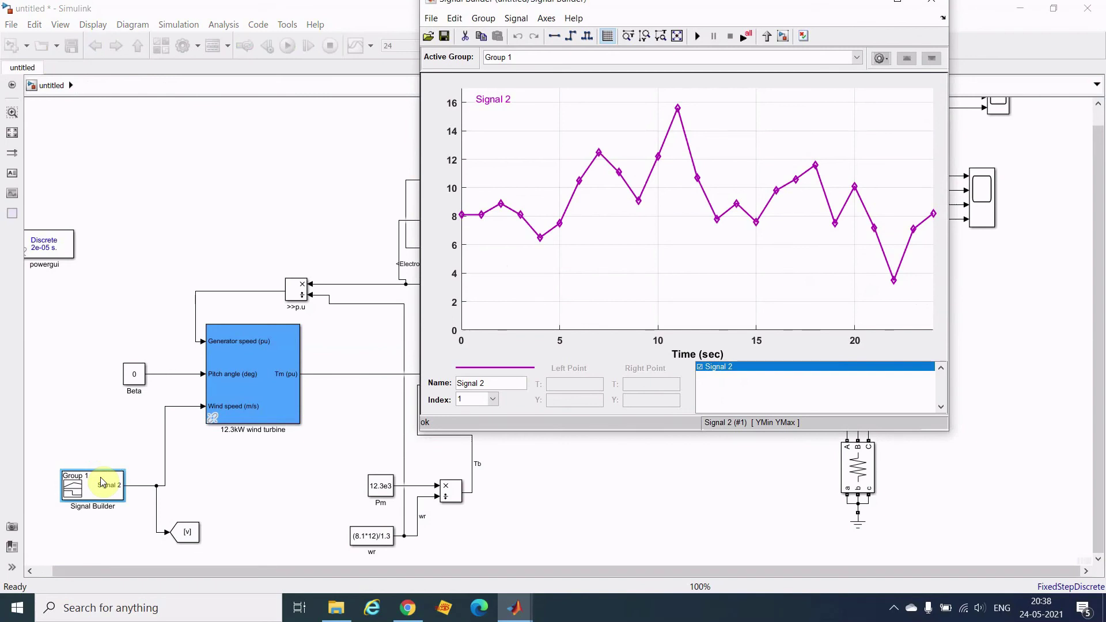
click(931, 6)
click(695, 263)
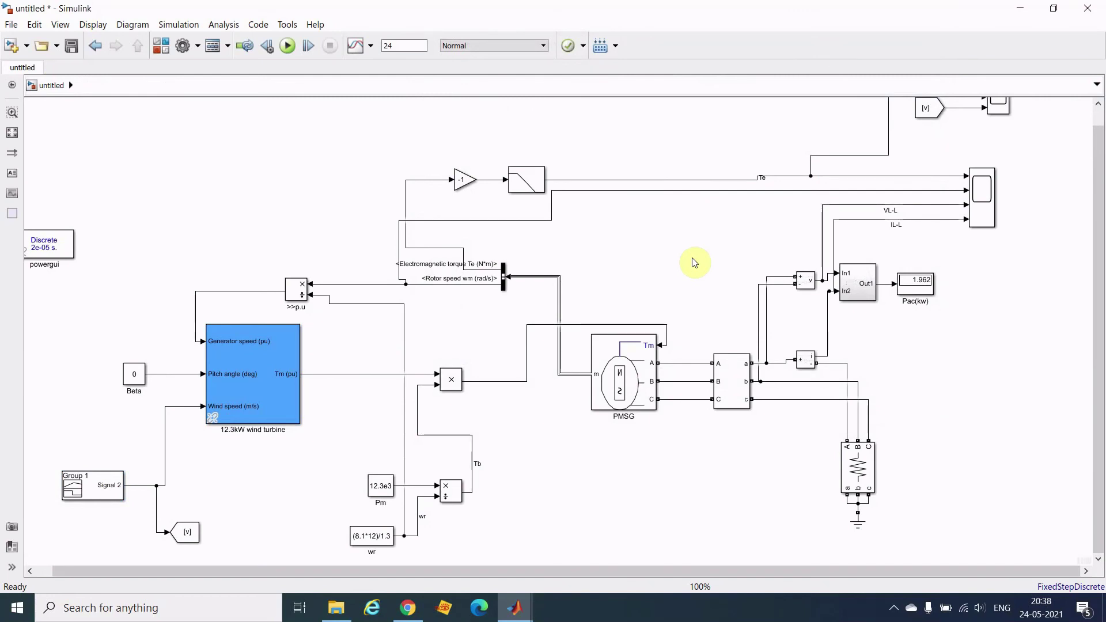
click(296, 410)
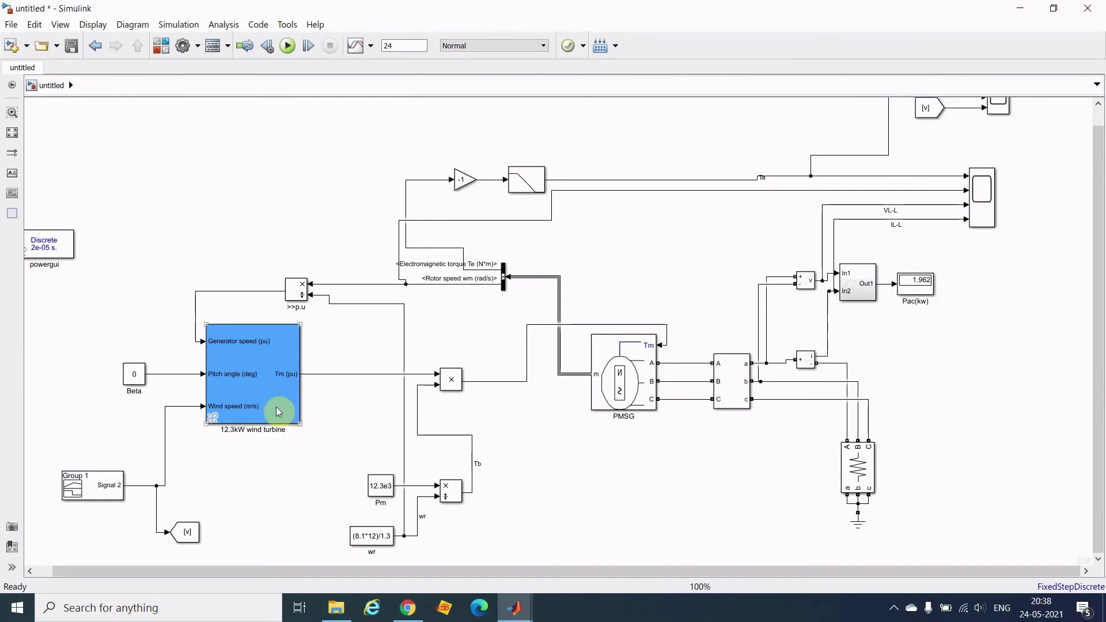
click(641, 411)
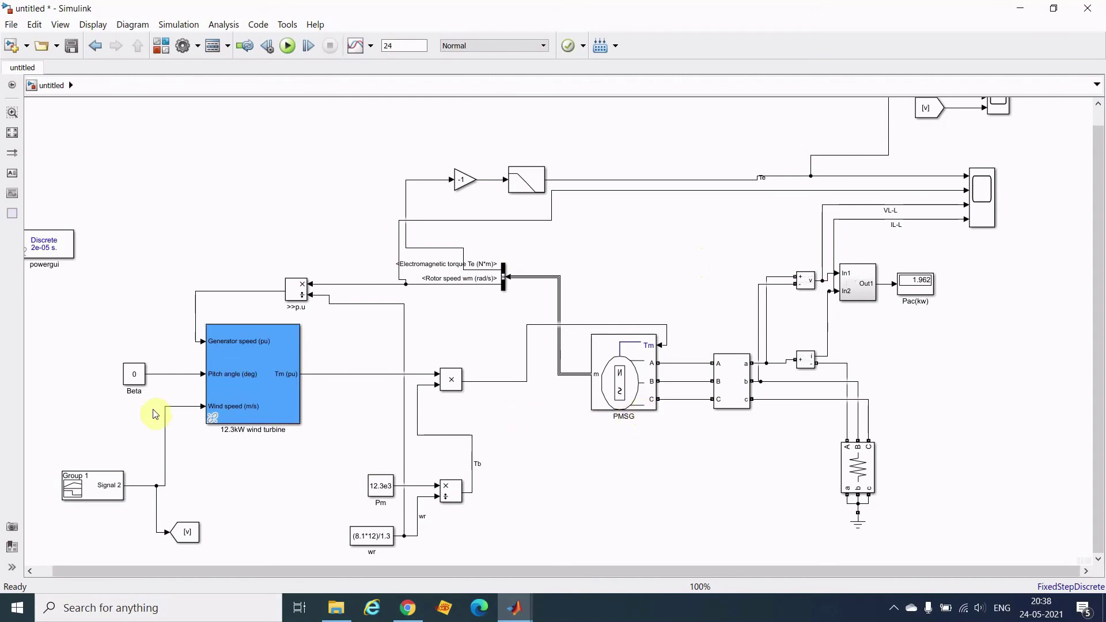
click(105, 530)
click(92, 497)
click(315, 454)
click(893, 611)
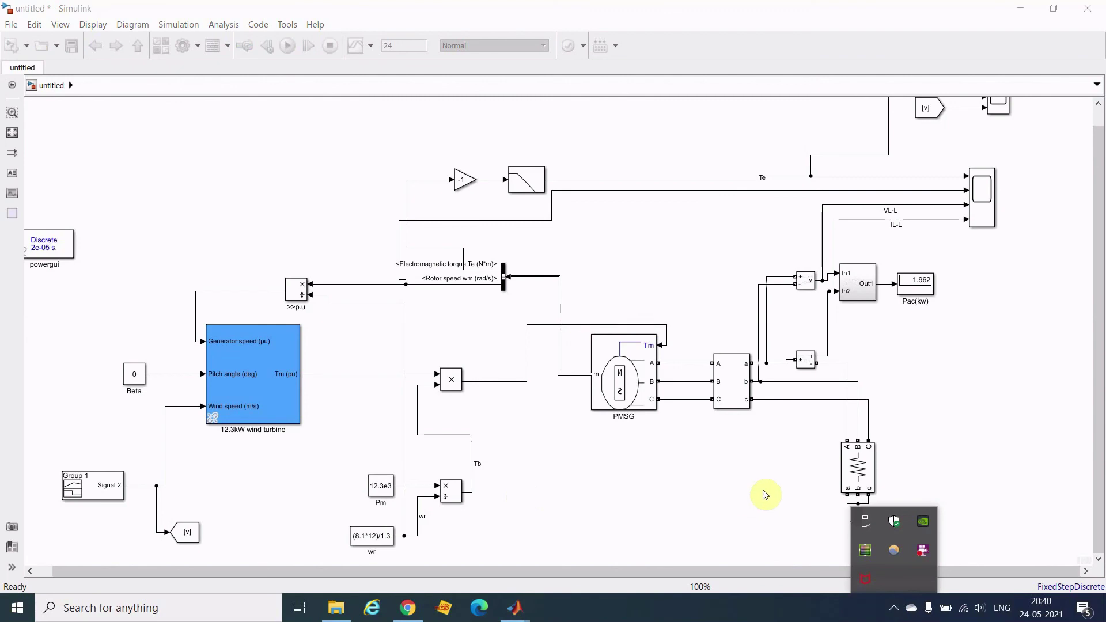
right_click(925, 551)
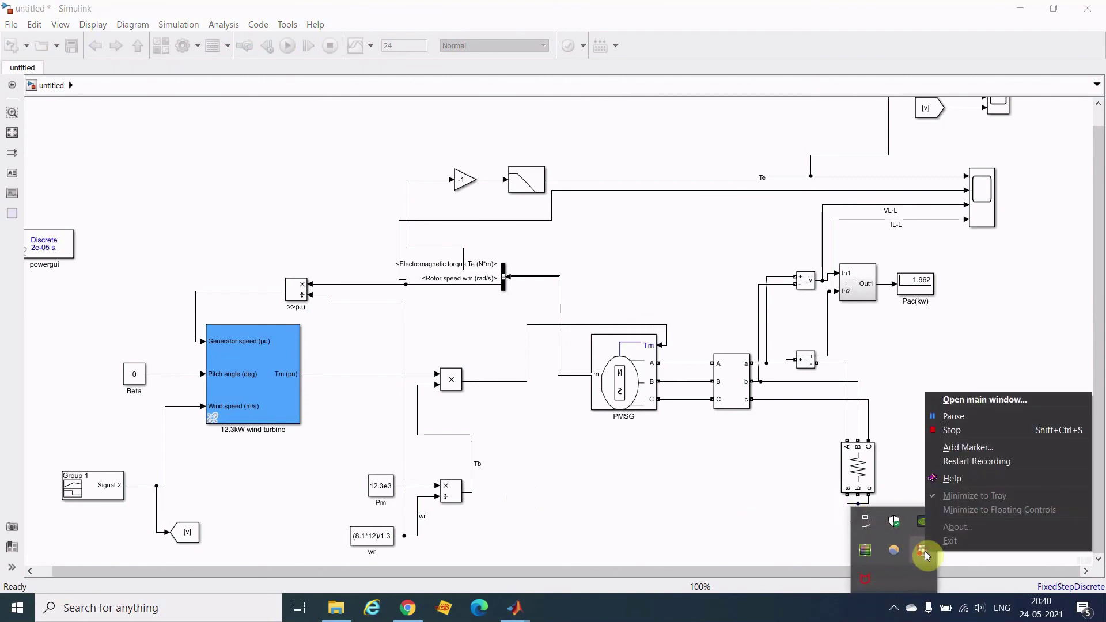